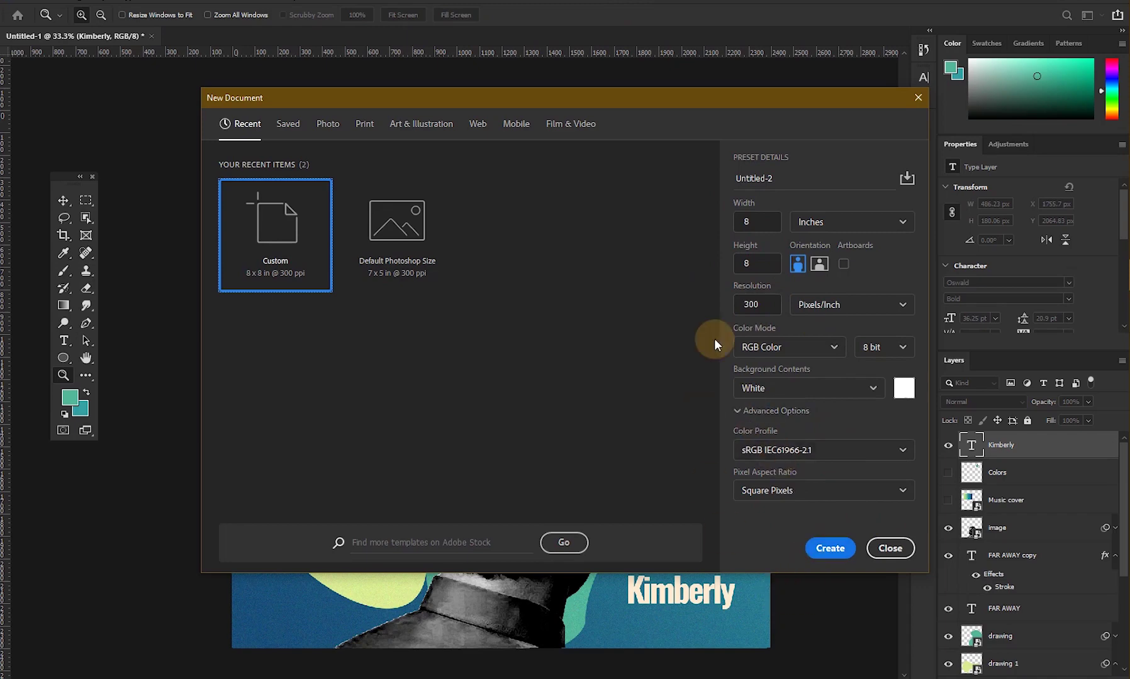
- Create Untitled-2 as an 8 × 8 inch, 300 ppi RGB document with a white background
left_click(839, 551)
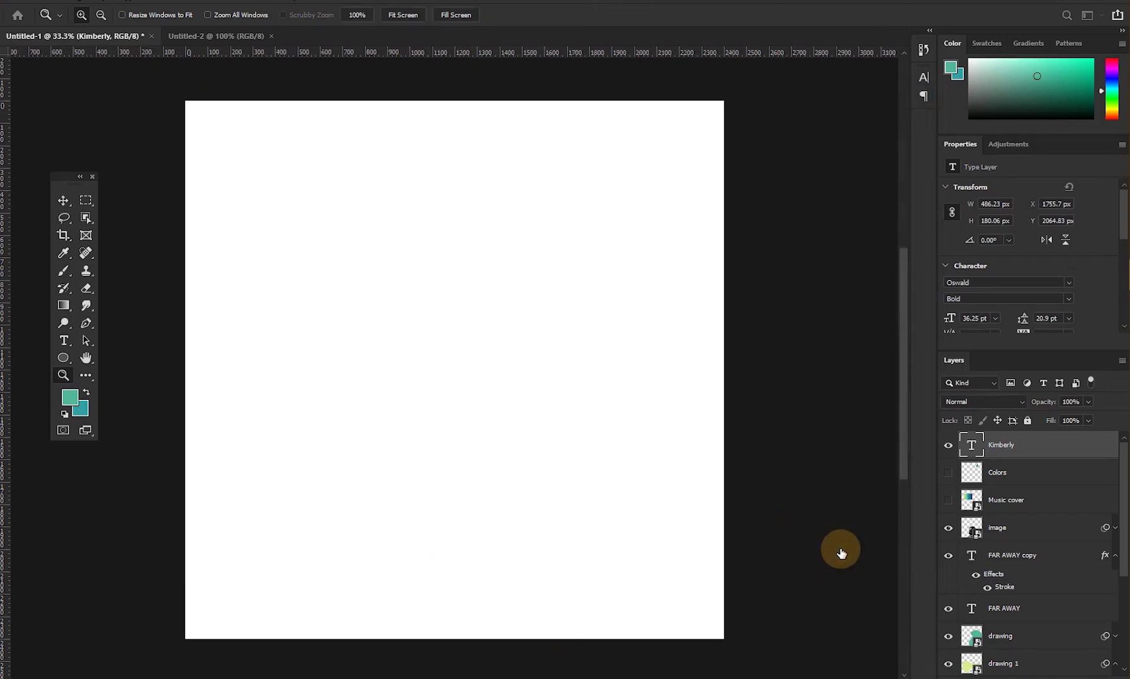
- Switch back to the finished FAR AWAY cover, then open the coolors.co trending palettes site
left_click(112, 36)
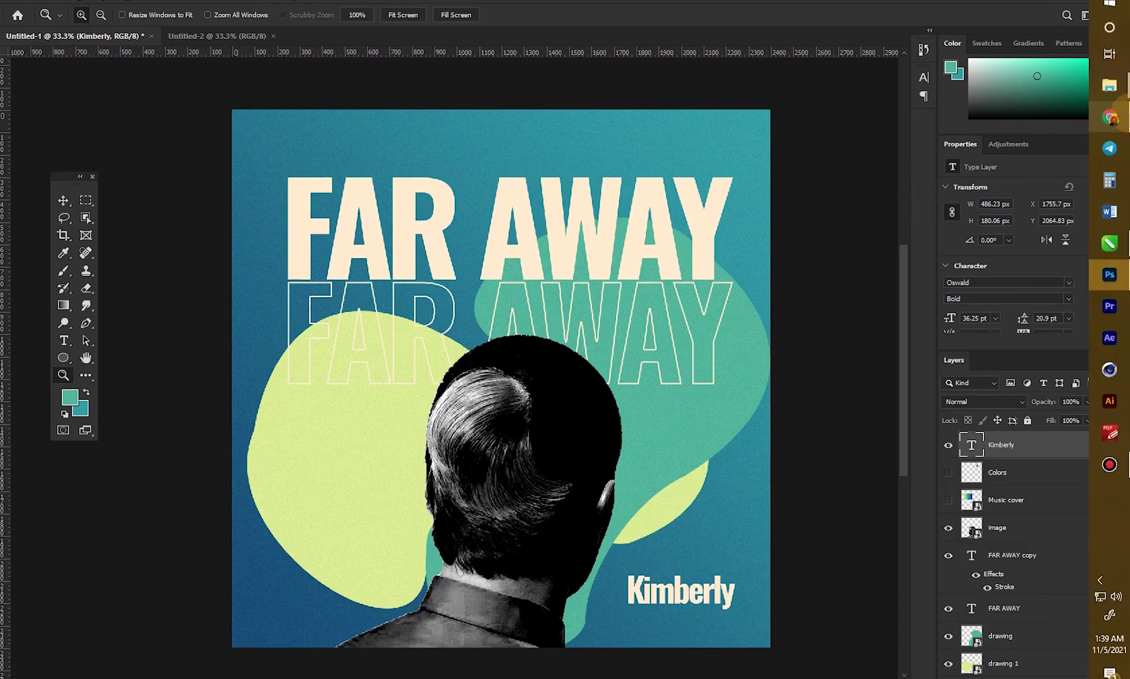
left_click(1109, 119)
scroll(1093, 154, "down", 6)
scroll(1093, 154, "up", 15)
scroll(1093, 154, "down", 15)
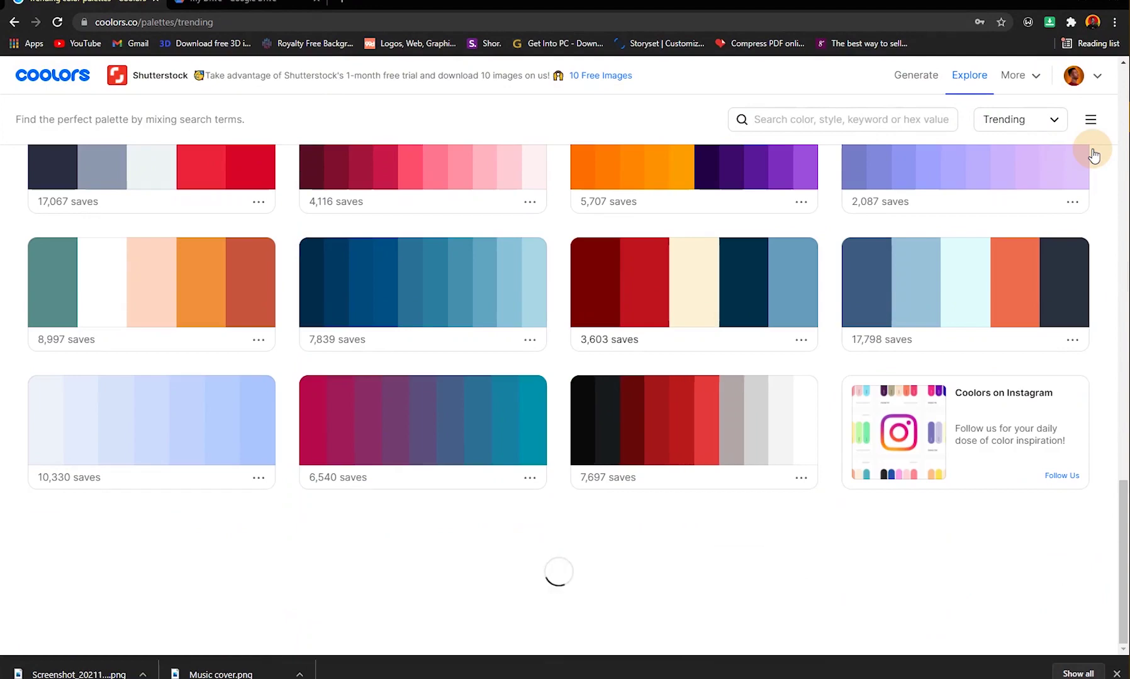
scroll(1093, 154, "up", 1)
scroll(1093, 154, "up", 10)
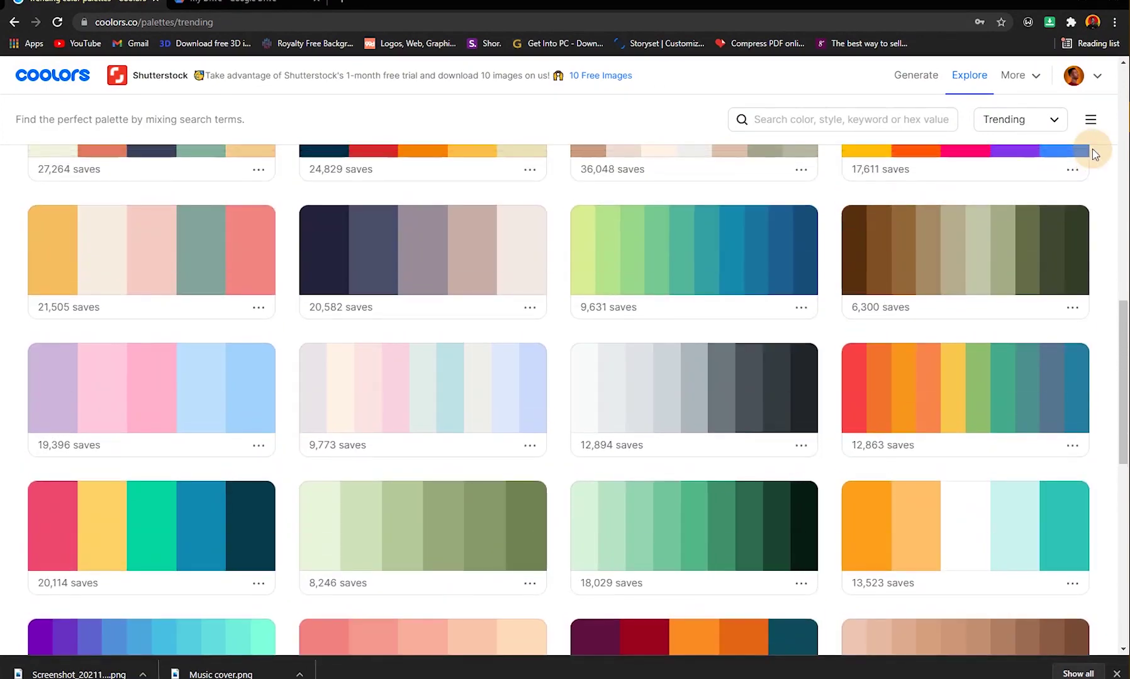
scroll(1093, 154, "down", 7)
scroll(1093, 154, "up", 5)
scroll(1093, 154, "up", 1)
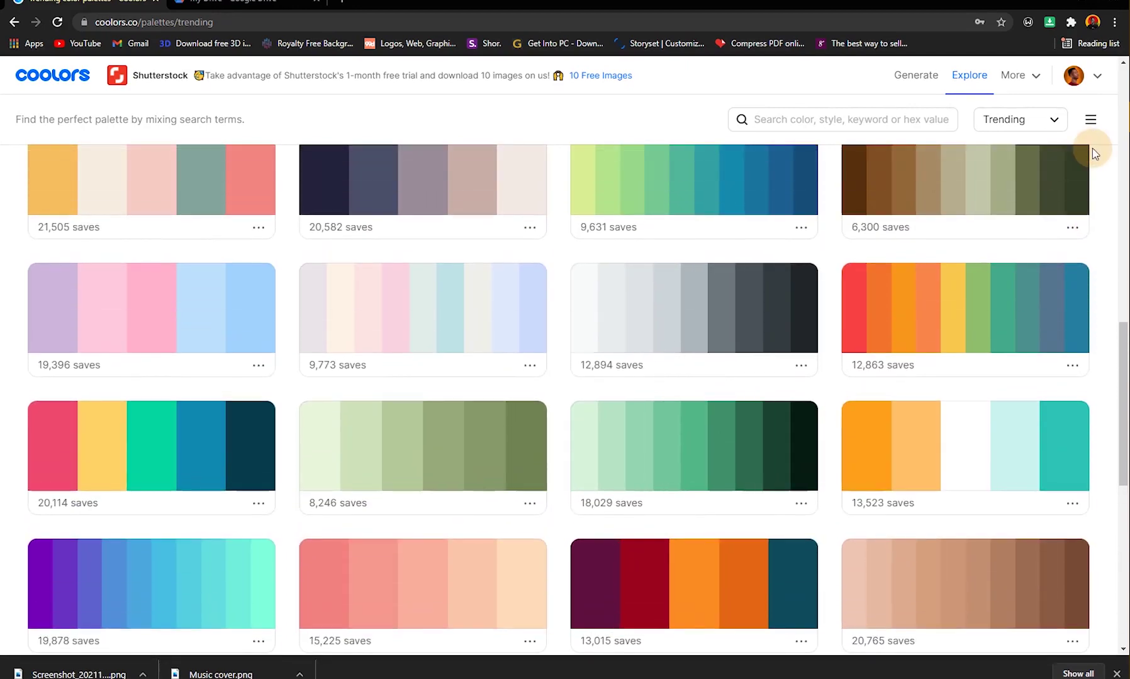
left_click(1046, 3)
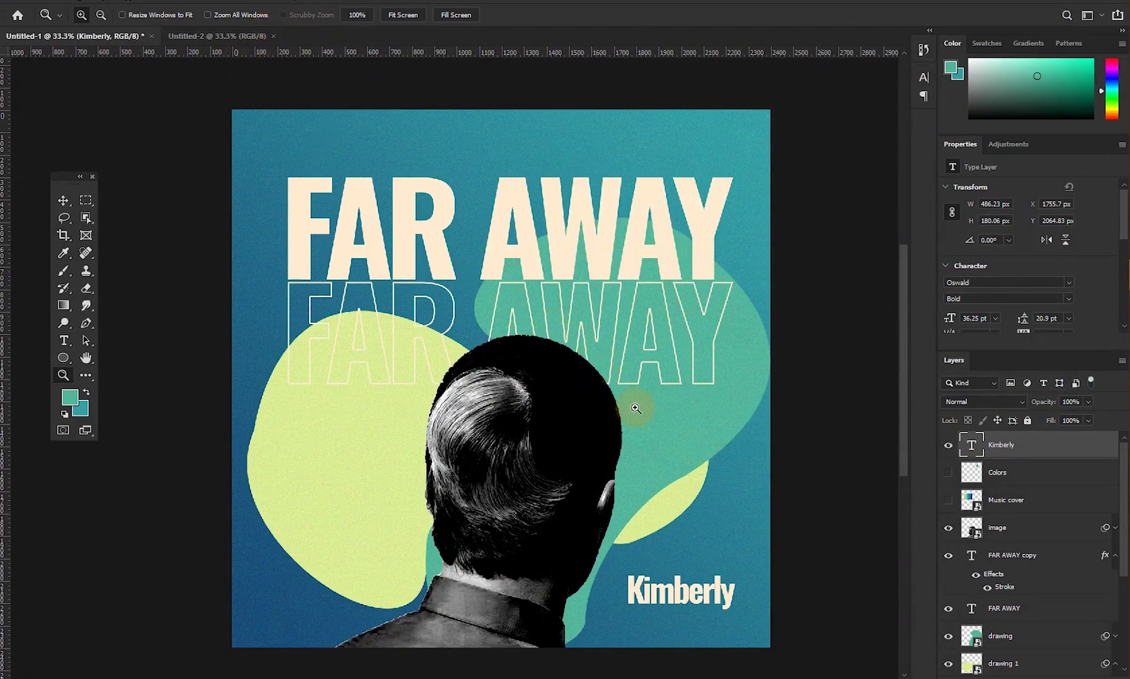
- Copy the man's photo layer into Untitled-2 and lower it so his shoulders meet the bottom edge
key("ctrl")
left_click(530, 406, "ctrl")
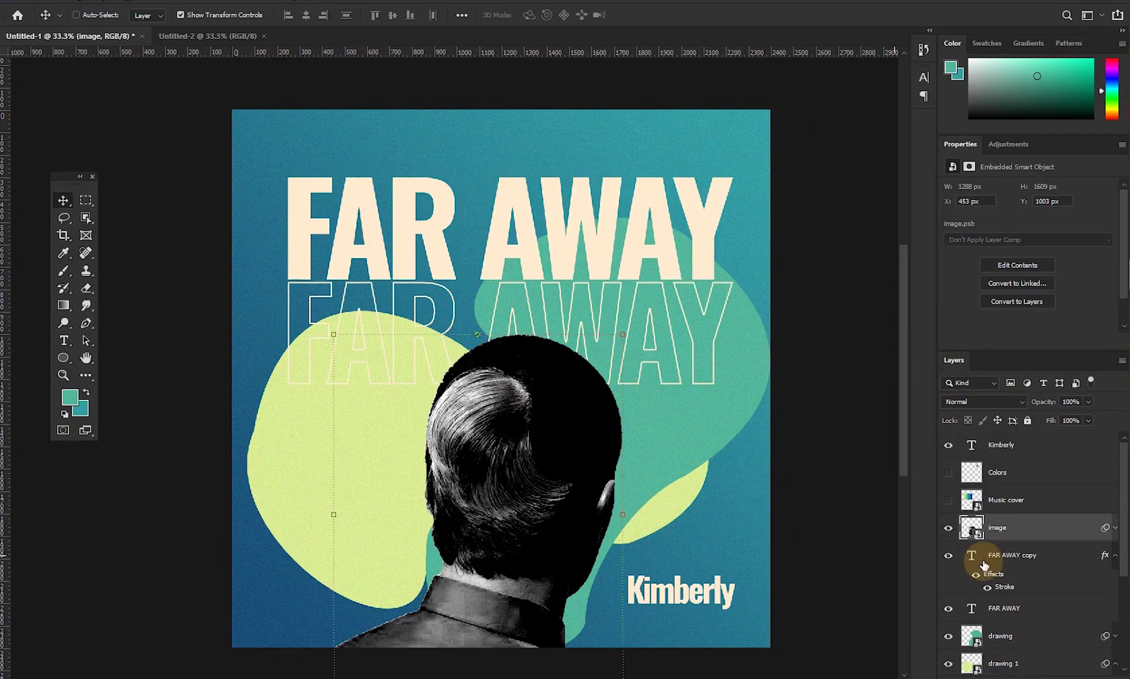
left_click_drag(598, 463, 490, 365)
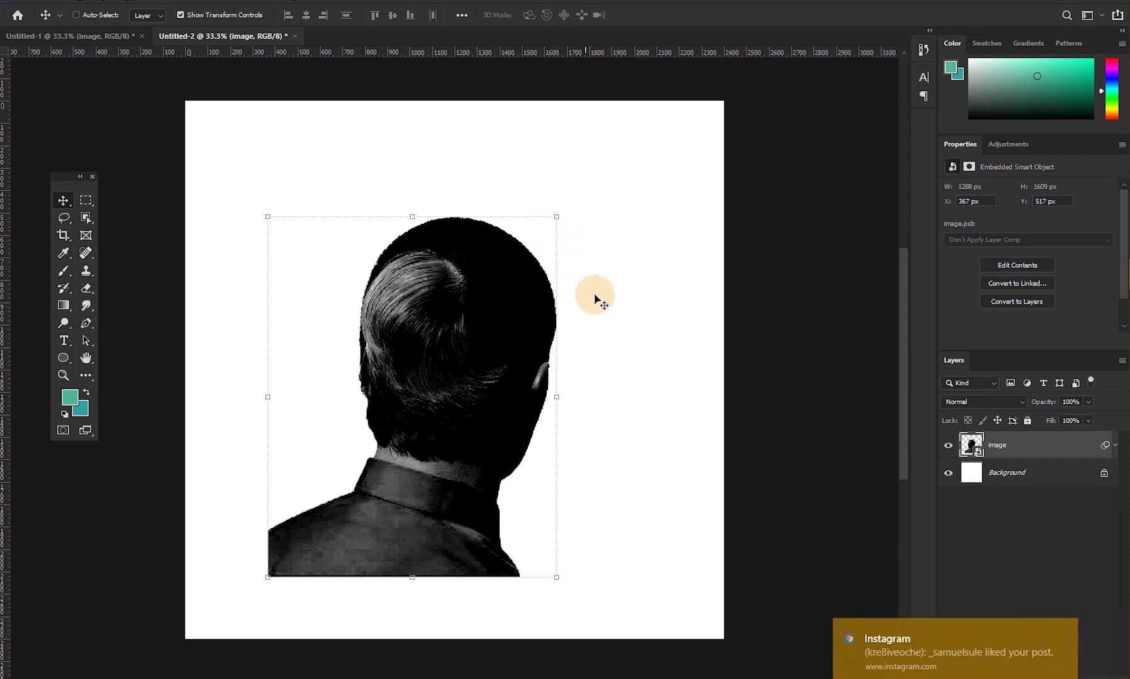
left_click_drag(452, 267, 473, 377)
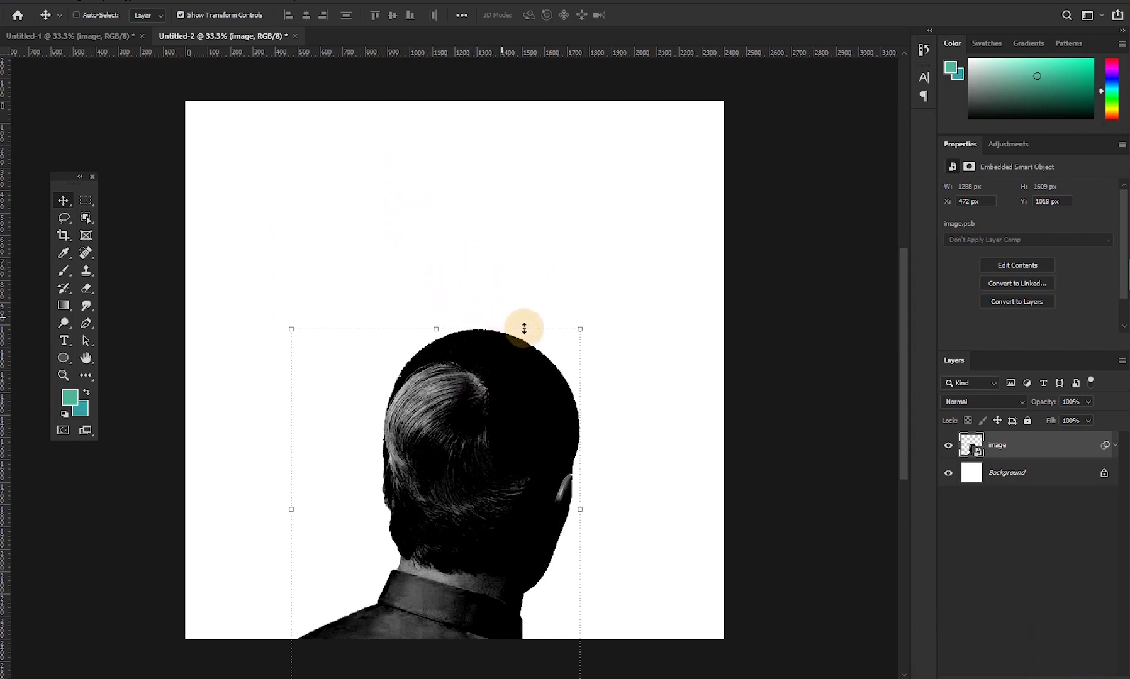
- Compare the placement against the original cover, then bring the Downloads folder forward
left_click(94, 35)
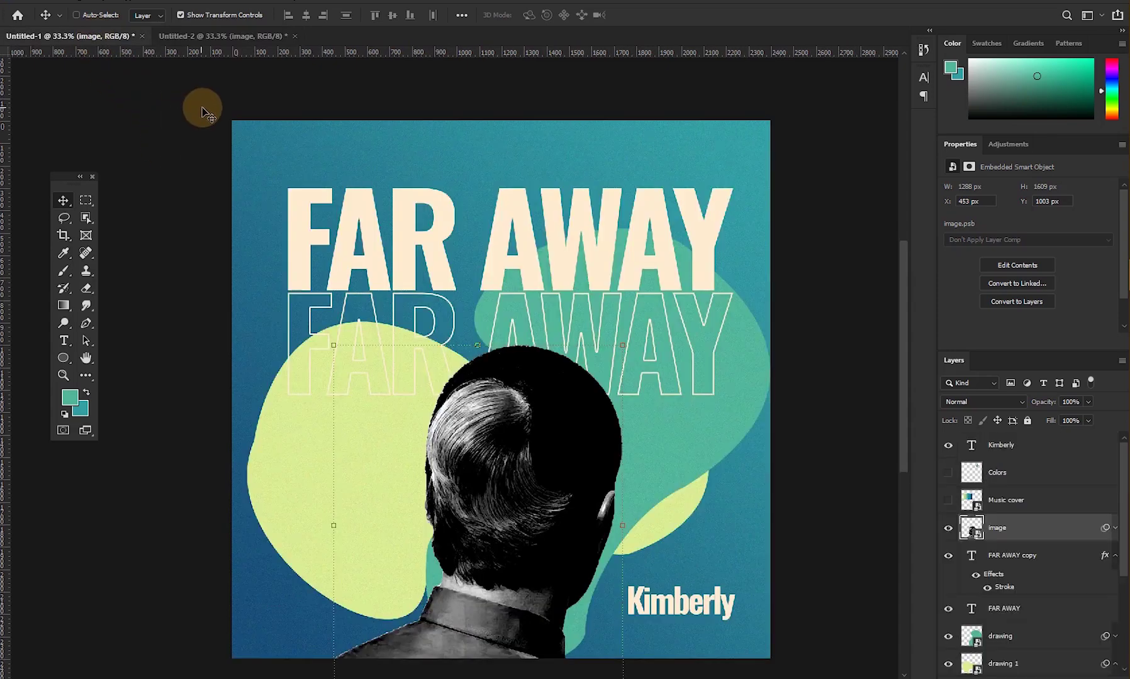
left_click(197, 35)
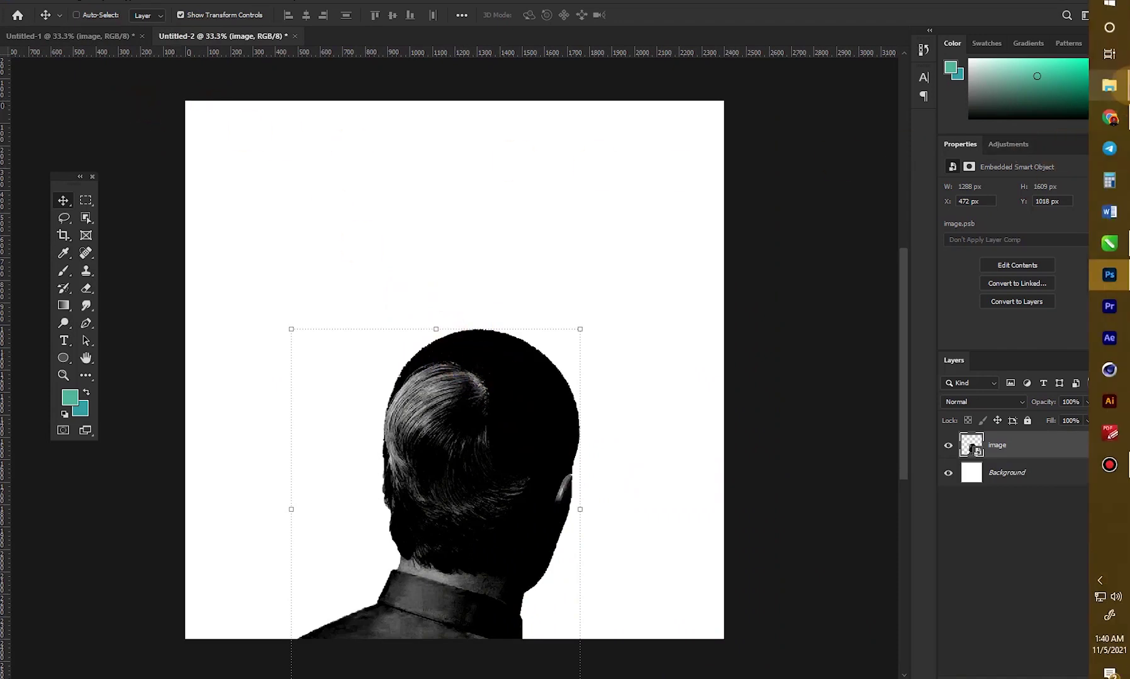
mouse_move(1109, 86)
left_click(1004, 357)
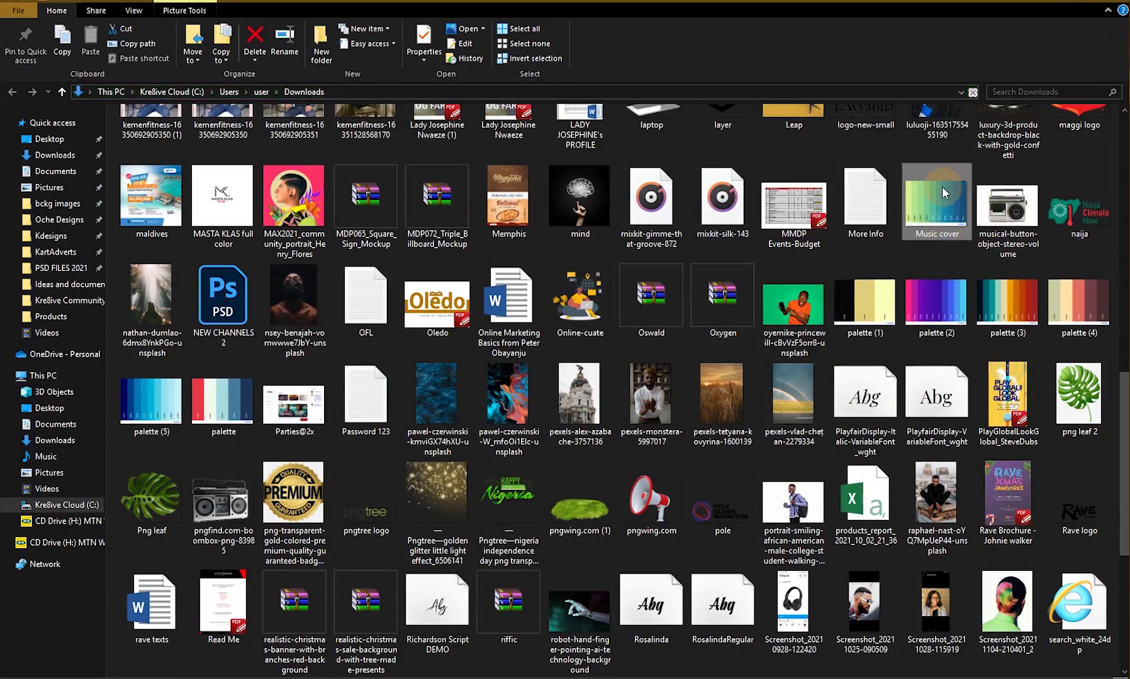
- Drag Music cover.png from Downloads into Untitled-2 and confirm it as a placed layer
left_click_drag(941, 187, 359, 330)
key("Return")
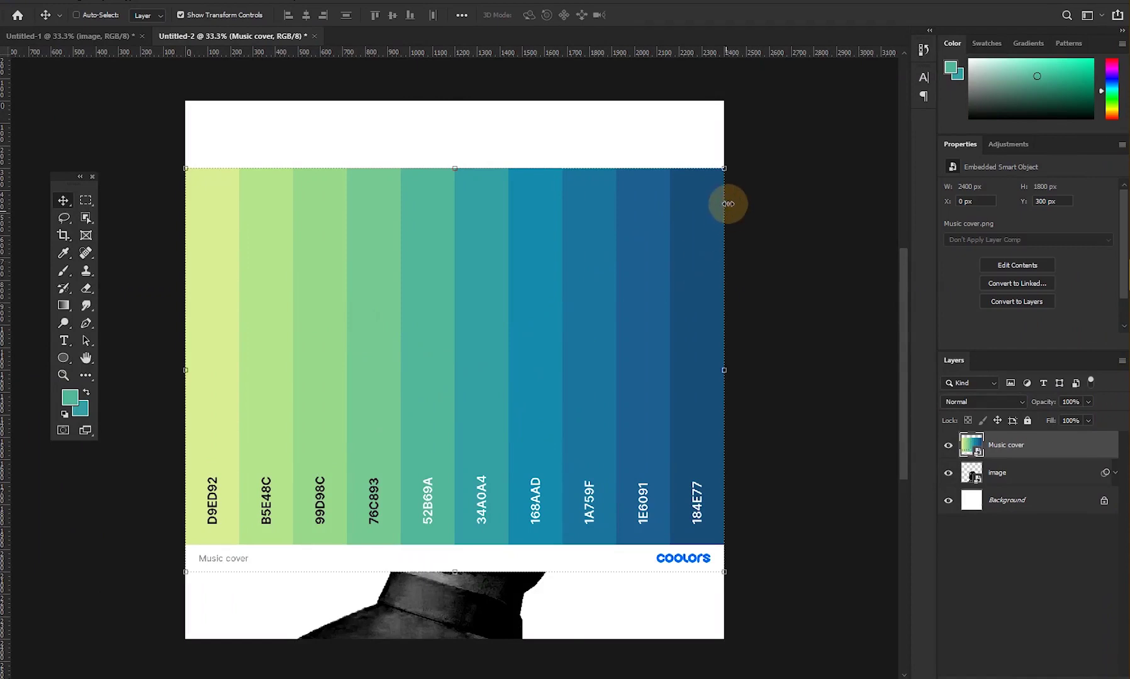
- Scale the palette down, move it above the man's head, and duplicate it as Music cover copy
left_click_drag(724, 168, 351, 335)
key("Return")
left_click_drag(356, 434, 380, 259)
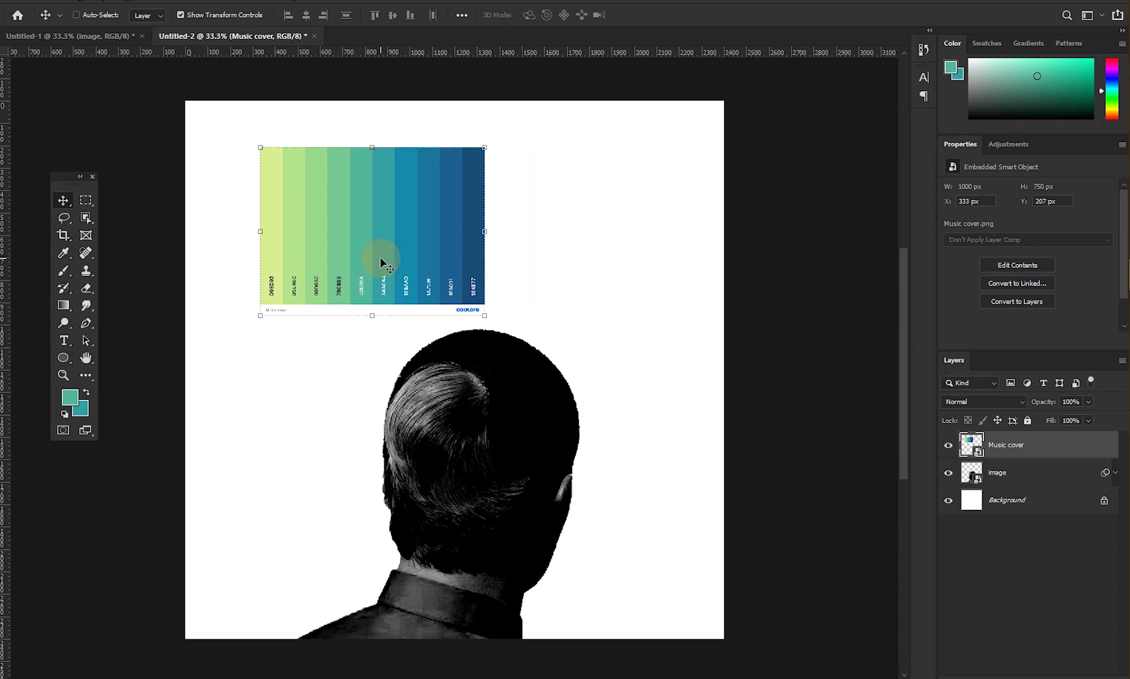
key("ctrl+j")
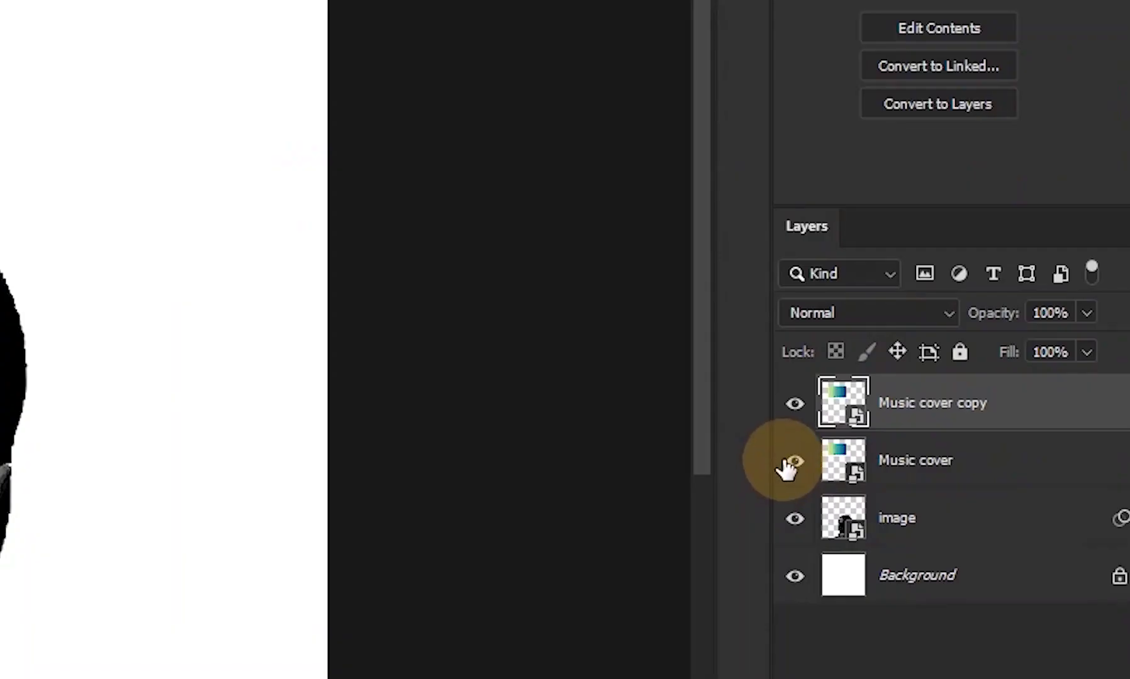
- Hide the original palette and scale the copy from its centre to cover the canvas, aligned to the top
left_click(947, 472)
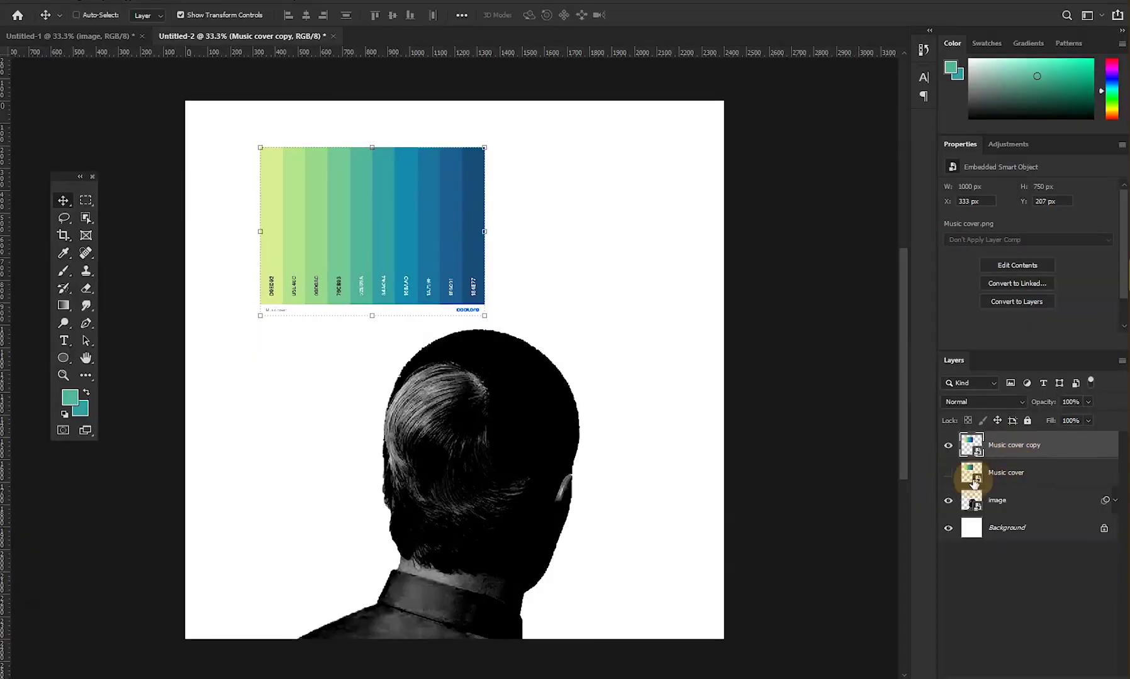
key("ctrl+t")
key("alt")
left_click_drag(483, 147, 739, 105)
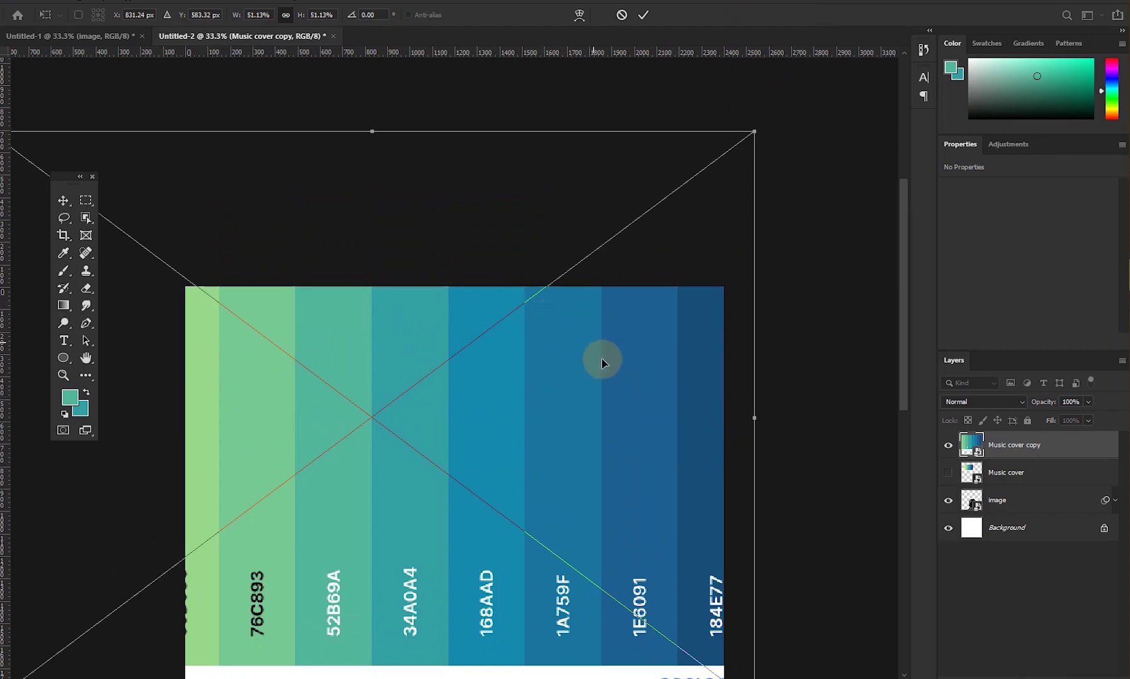
left_click_drag(603, 320, 593, 469)
key("Return")
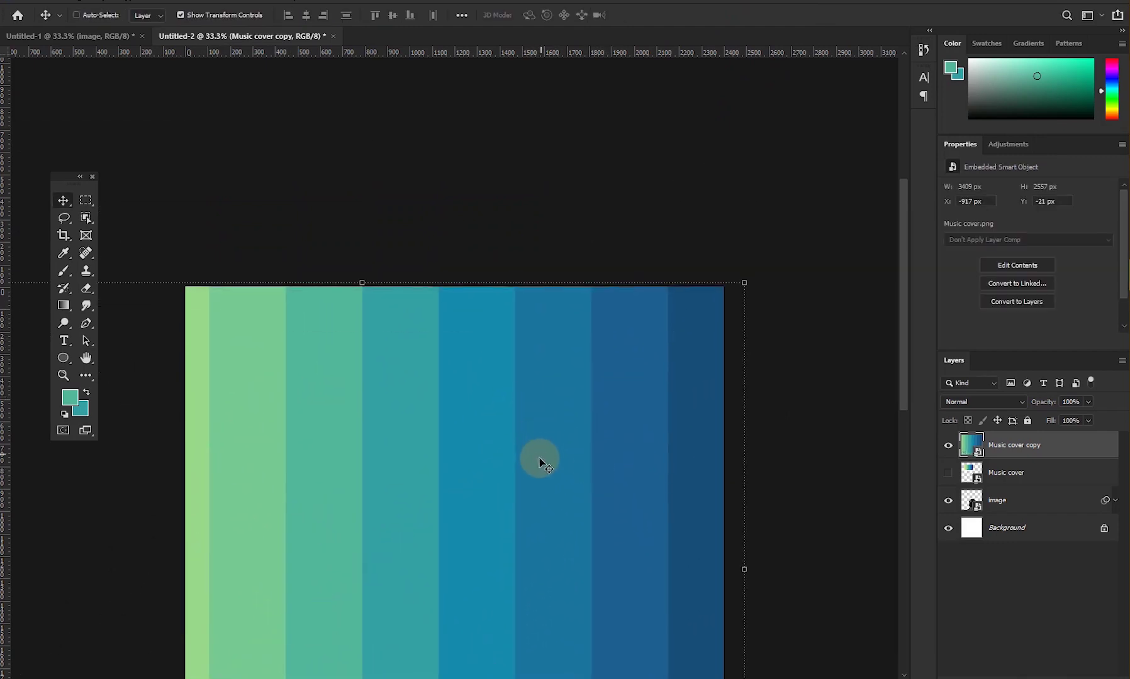
left_click_drag(537, 468, 540, 283)
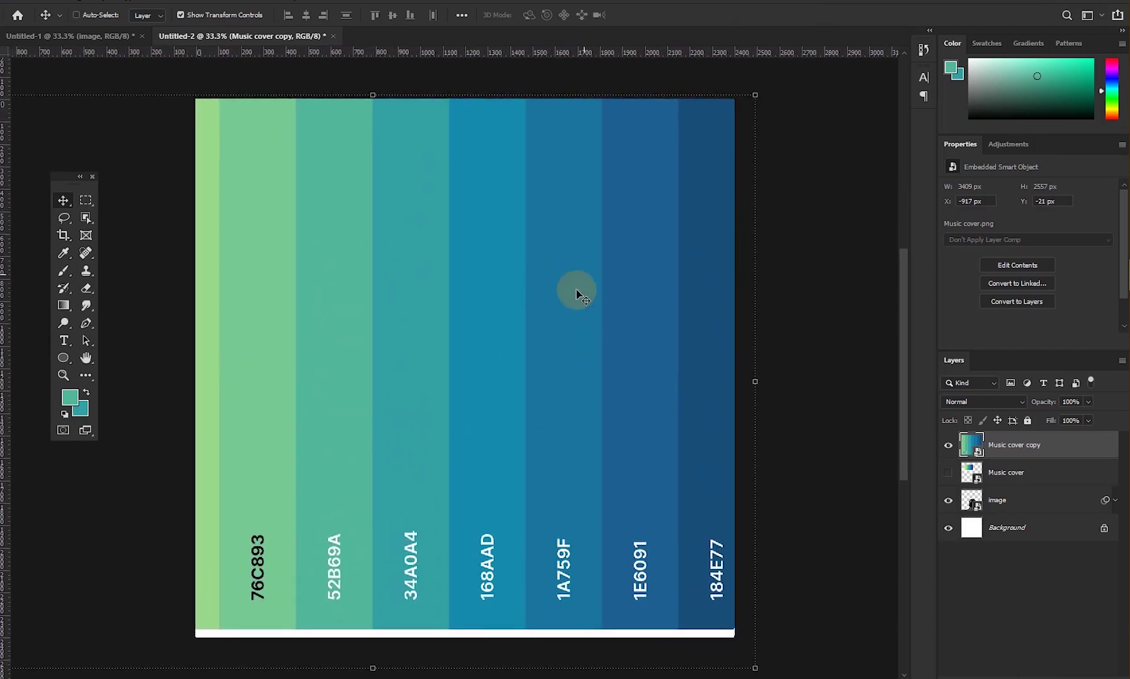
left_click_drag(585, 235, 589, 240)
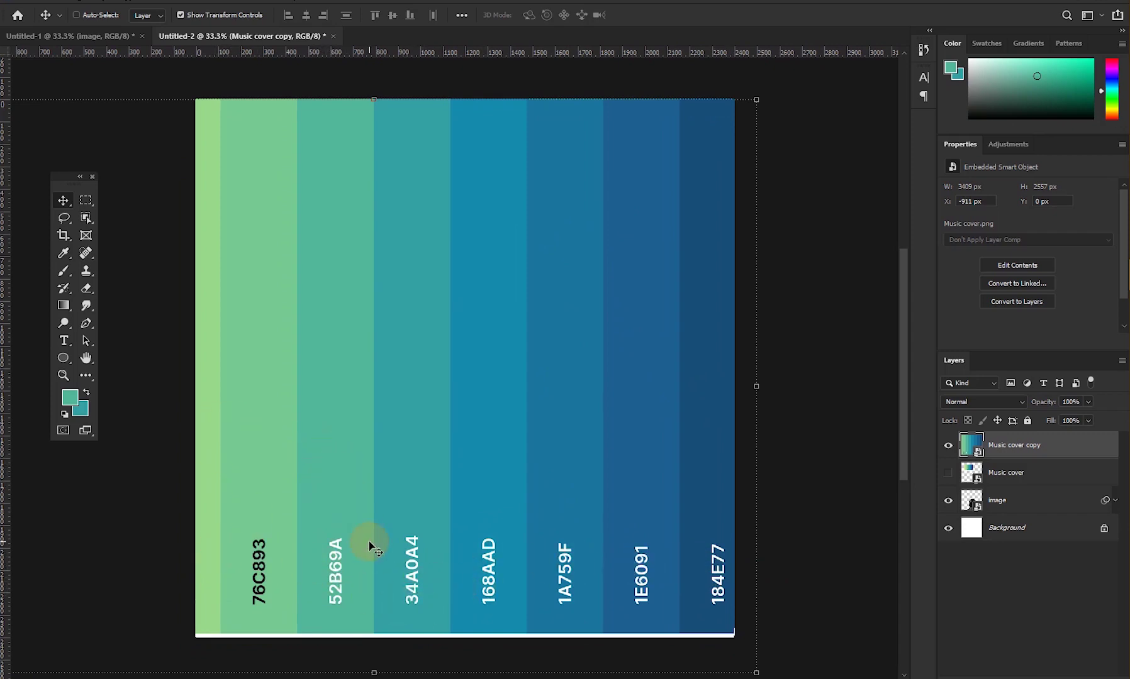
left_click(86, 200)
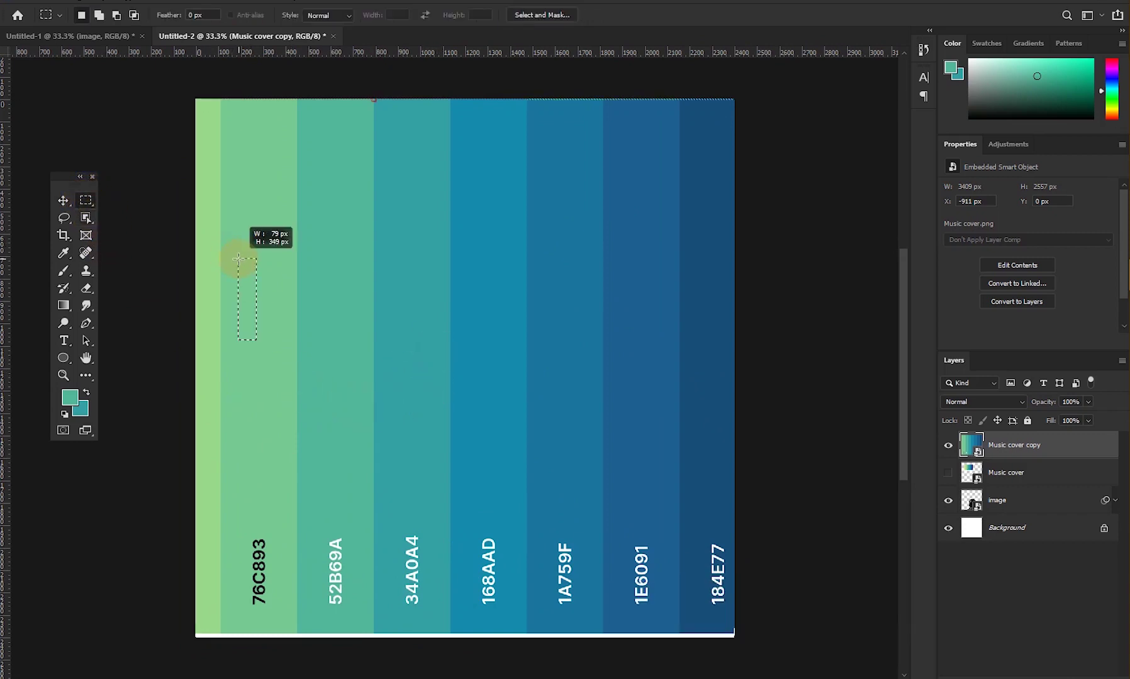
- Copy a stripe section onto its own layer and move it down over the 76C893 label
left_click(285, 417)
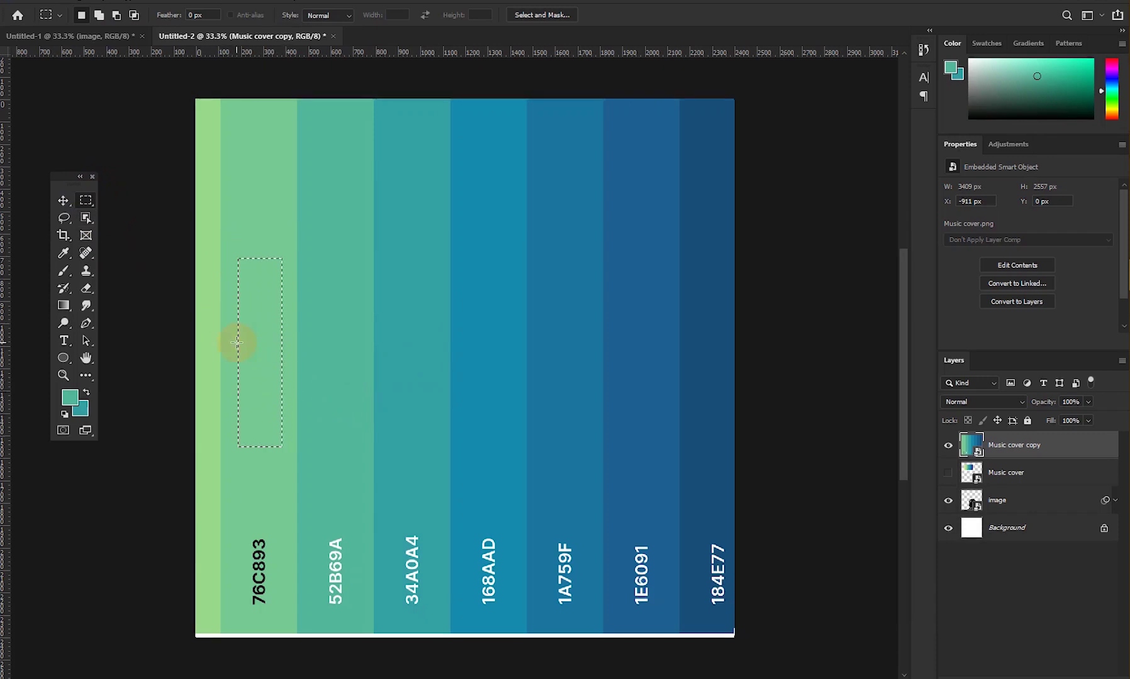
right_click(236, 342)
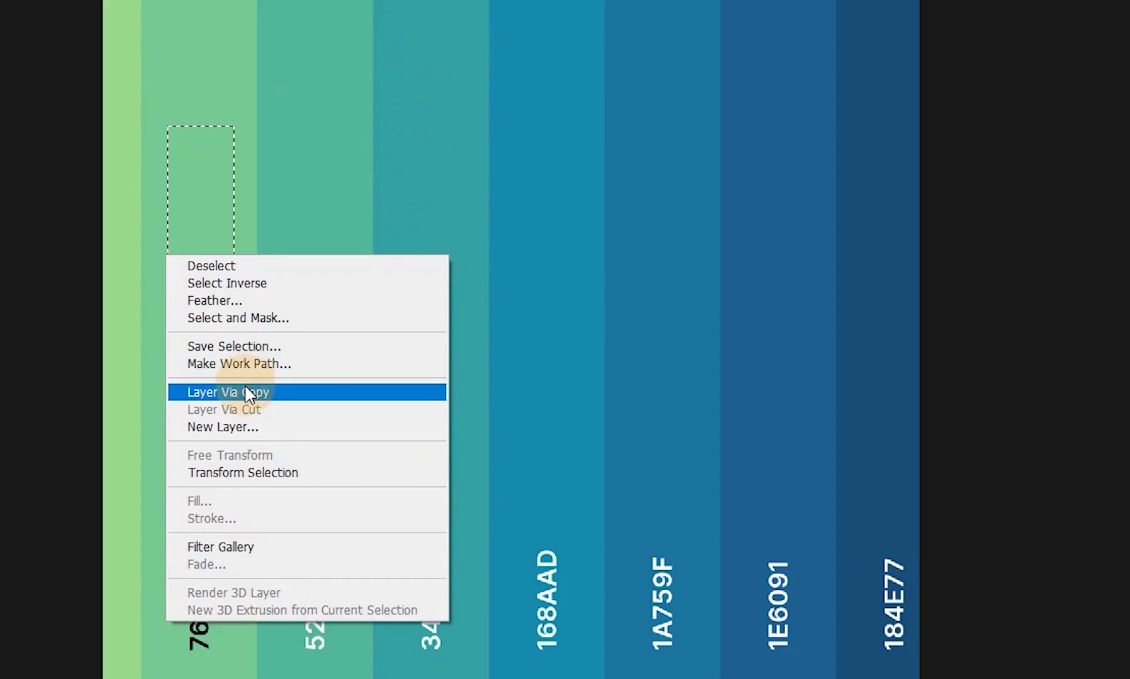
left_click(247, 395)
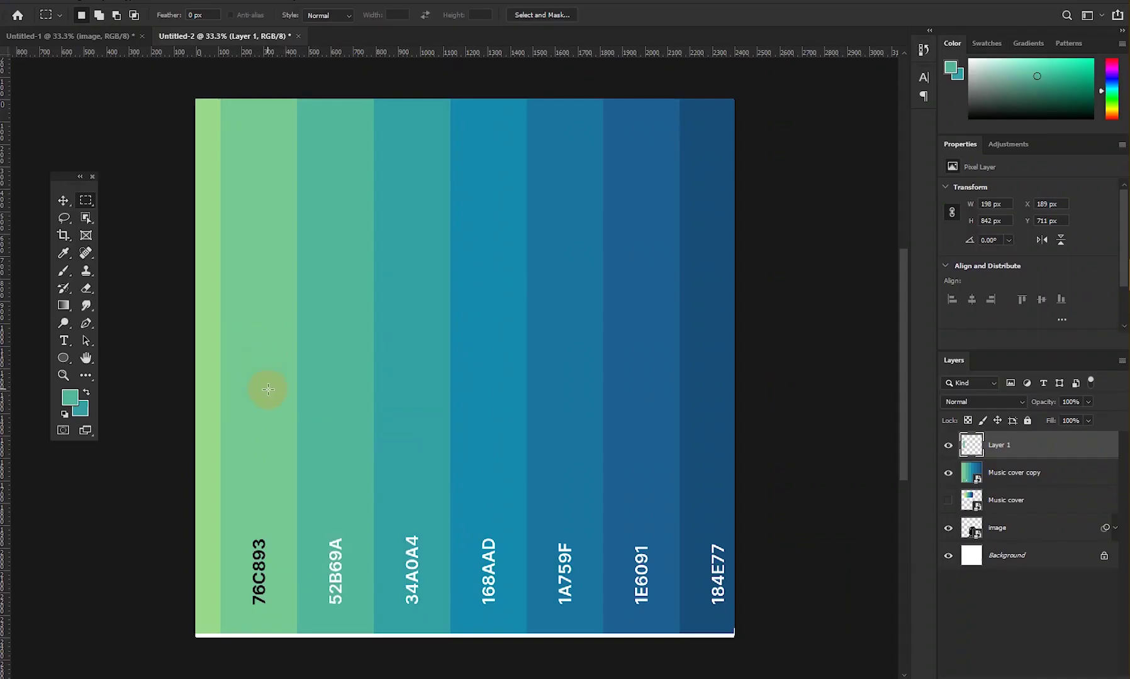
left_click(63, 200)
left_click_drag(262, 306, 259, 483)
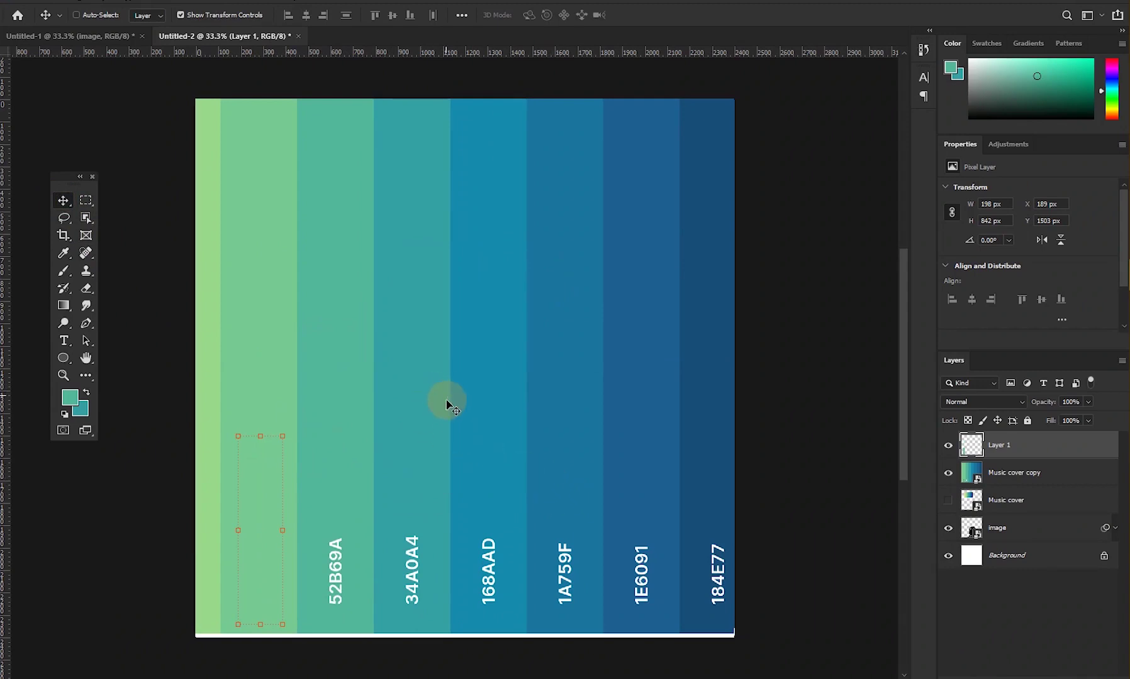
- Draw a tall rectangular selection inside the 52B69A stripe
left_click(88, 202)
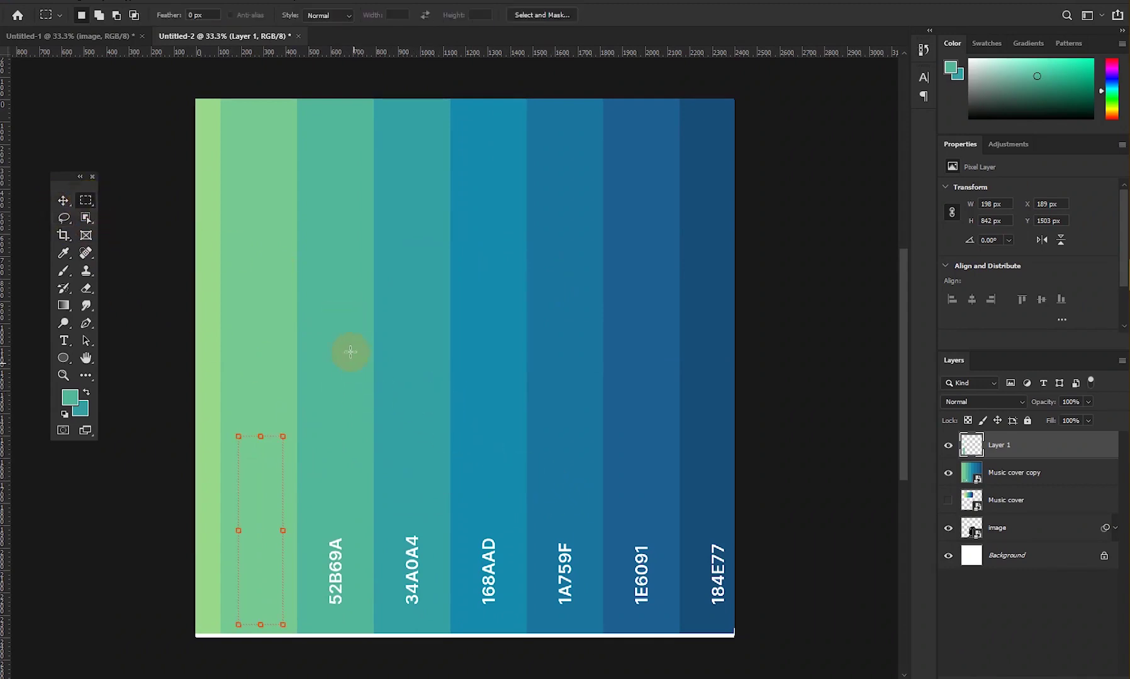
left_click_drag(305, 263, 305, 263)
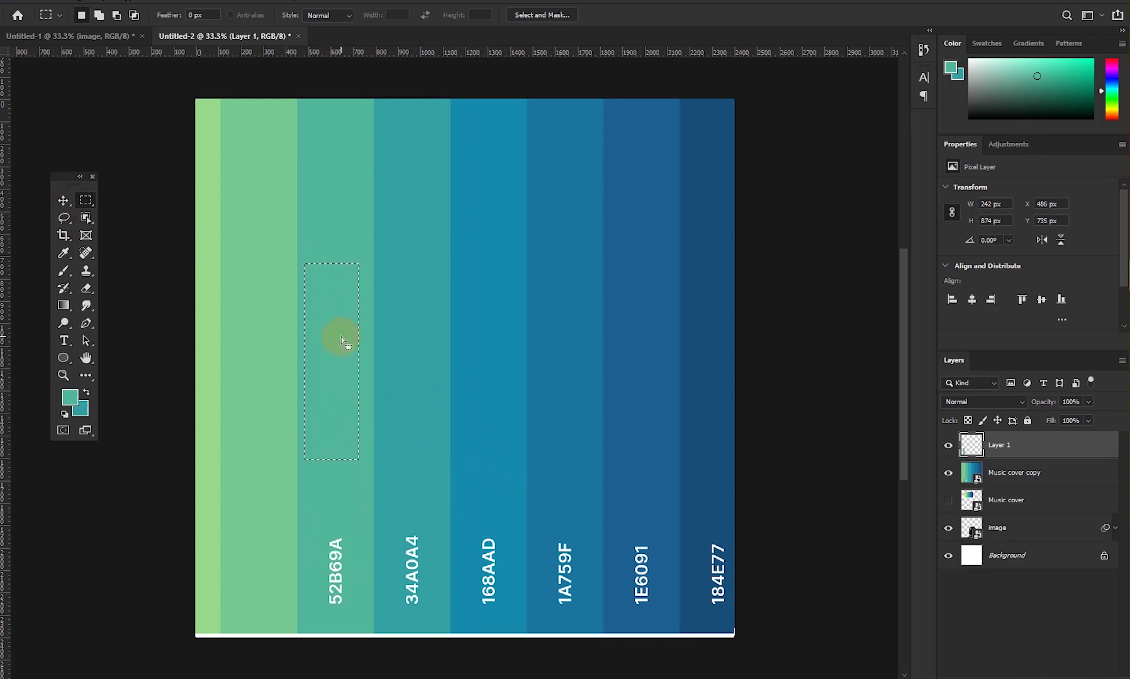
right_click(341, 338)
left_click(325, 387)
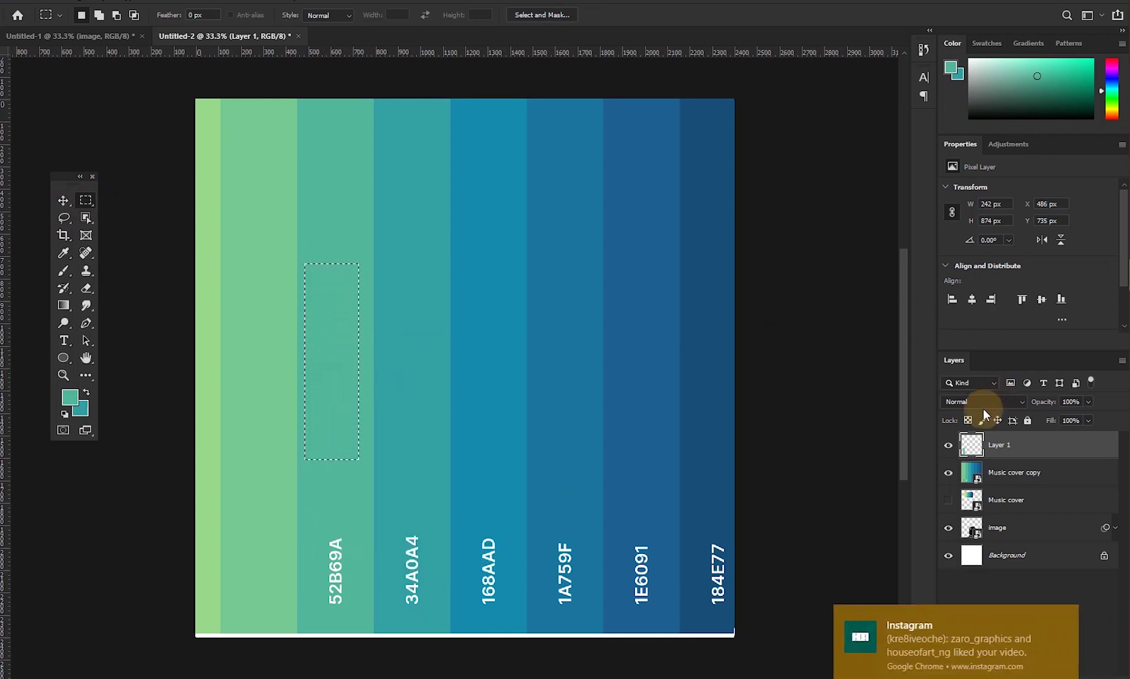
- Move the selection over the 52B69A label and rasterize the Music cover copy layer
left_click(1019, 473)
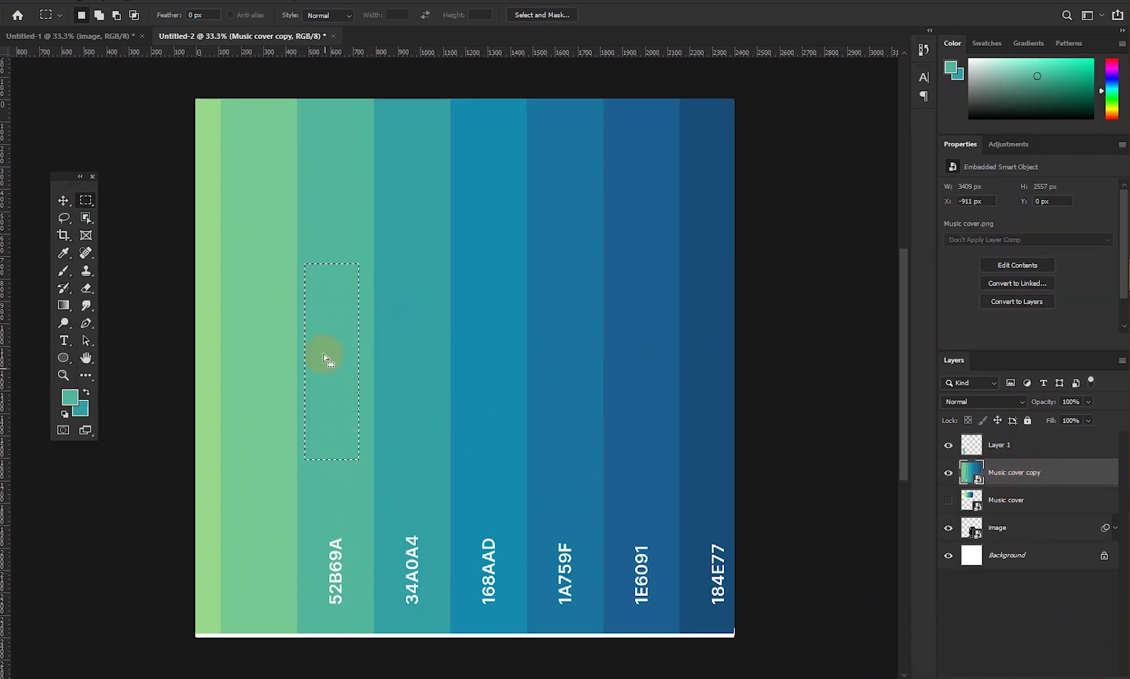
left_click_drag(330, 342, 327, 473)
right_click(327, 472)
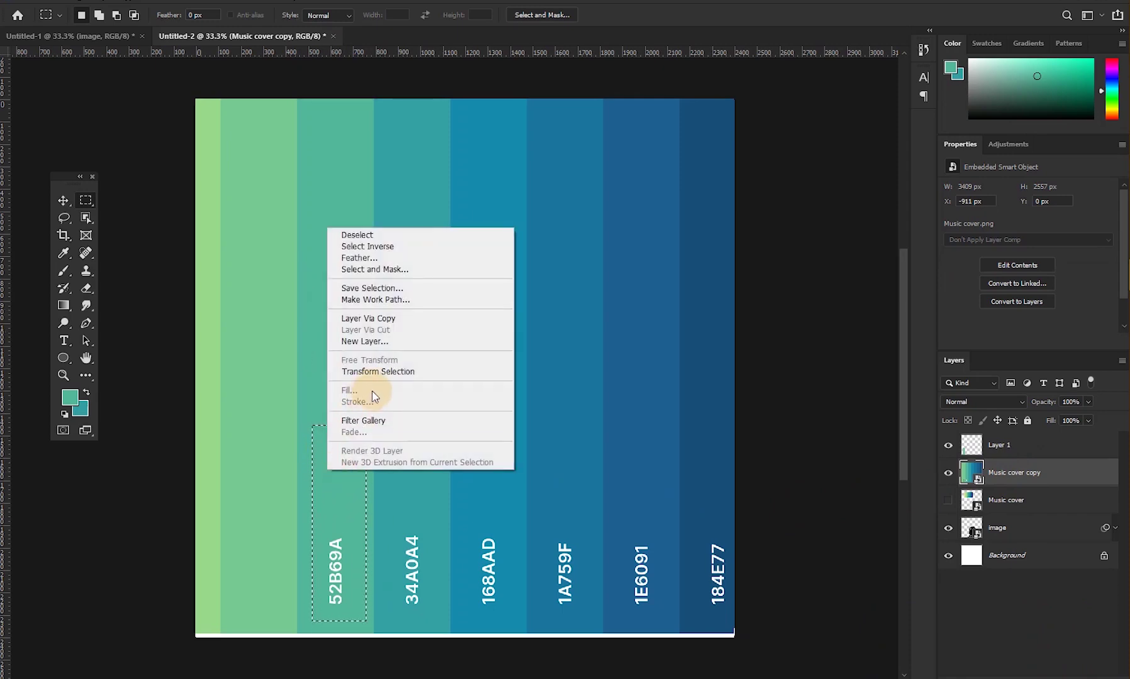
left_click(389, 508)
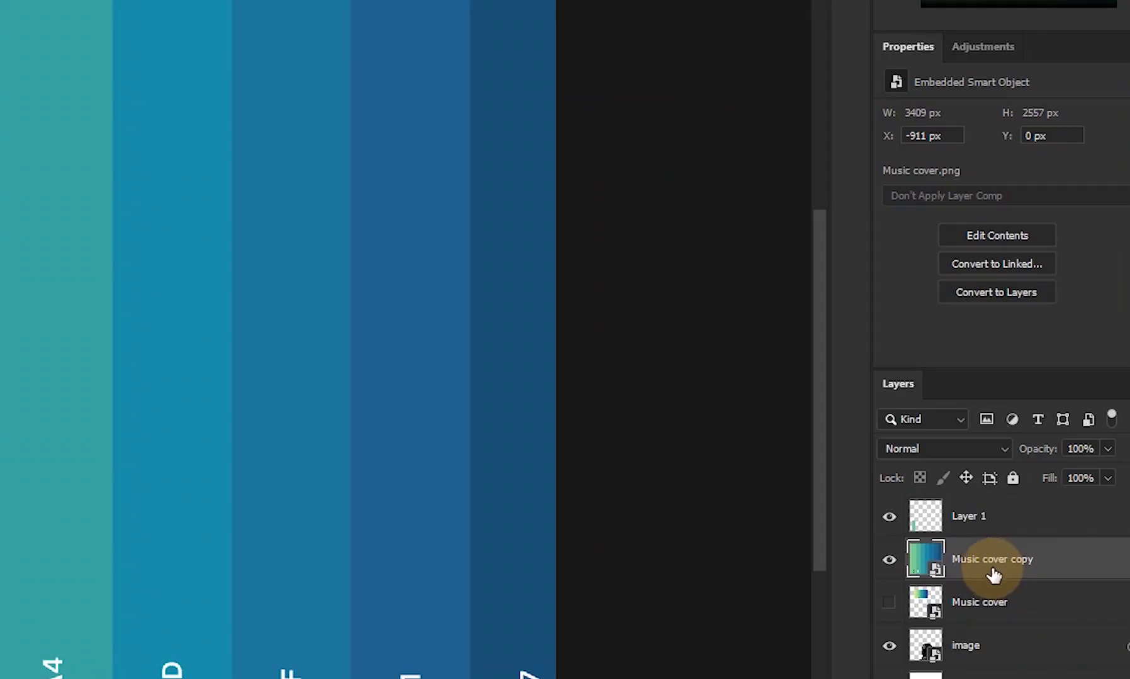
right_click(992, 573)
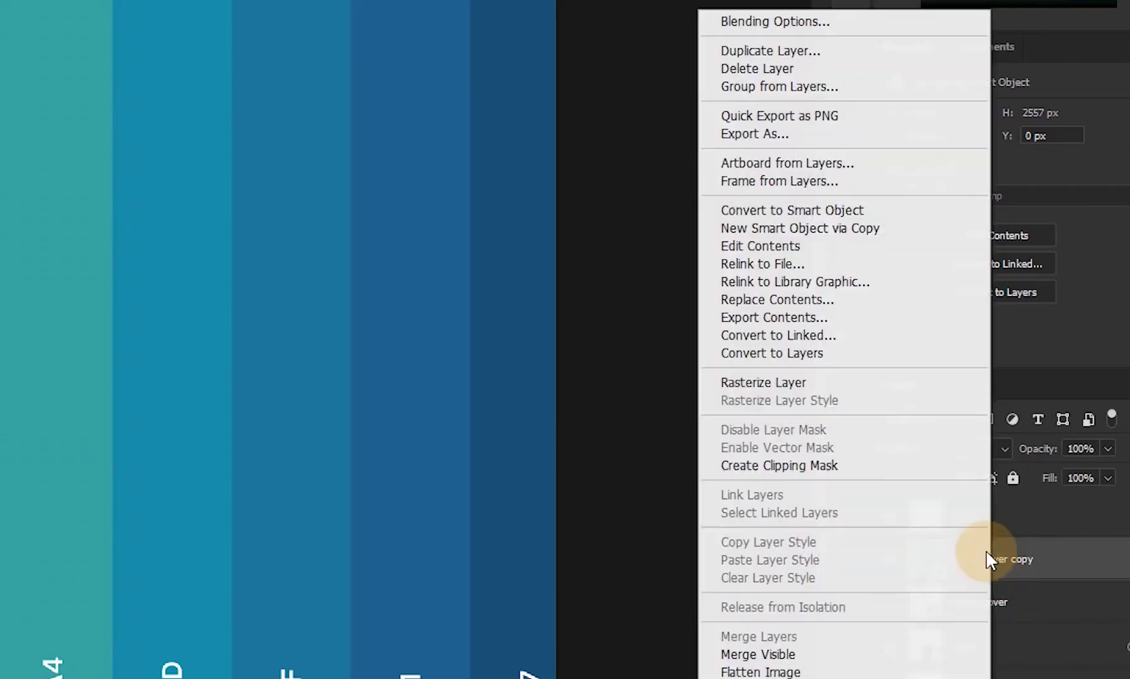
left_click(730, 385)
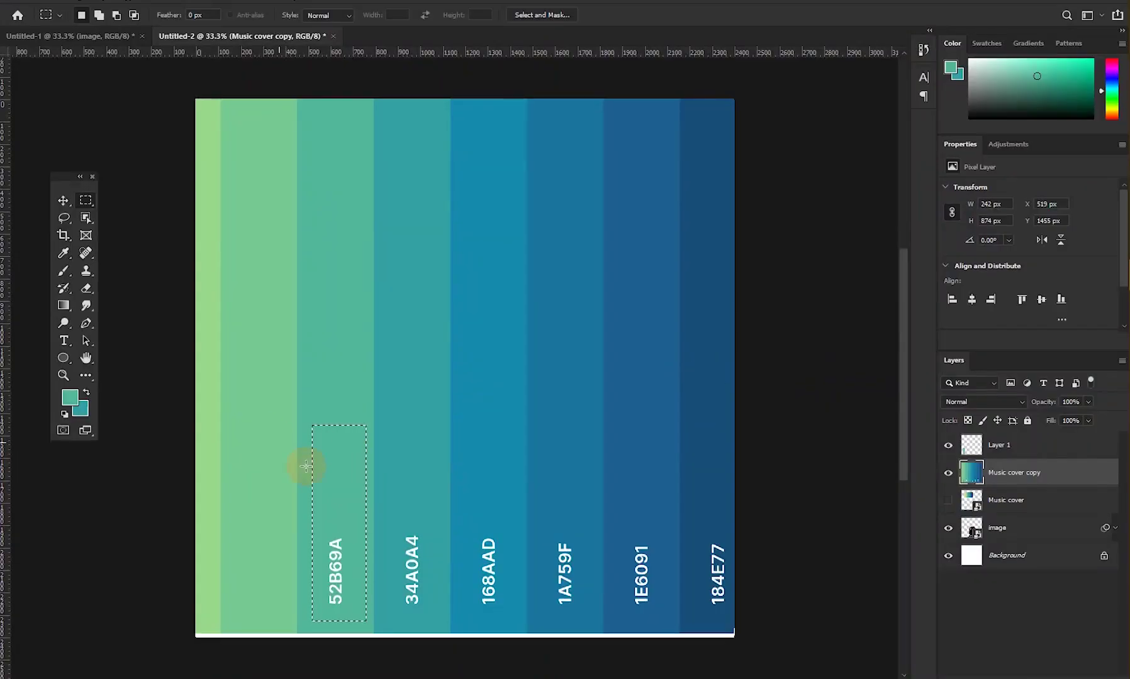
- Content-Aware Fill the selected 52B69A label area
right_click(334, 462)
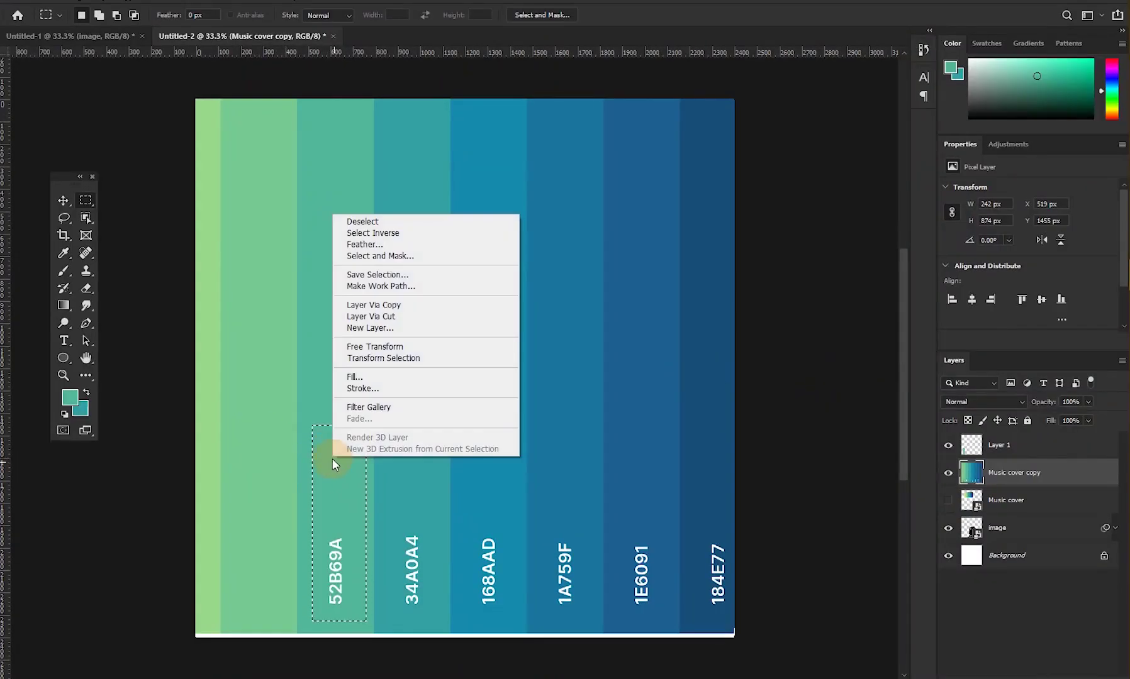
left_click(343, 377)
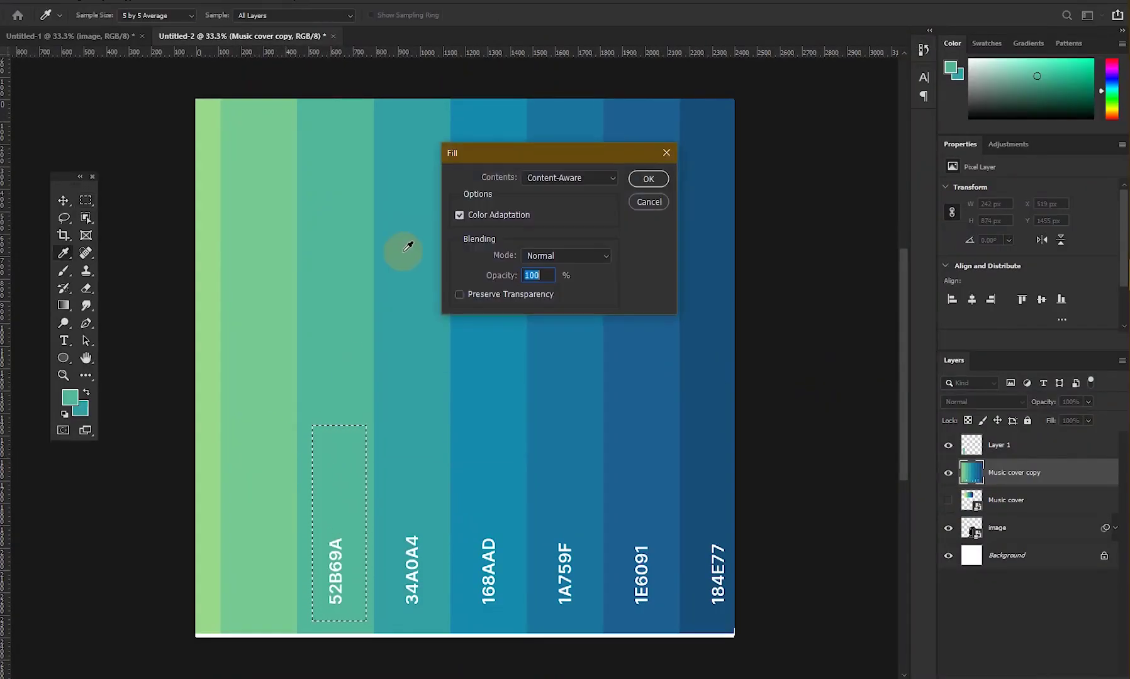
left_click(647, 180)
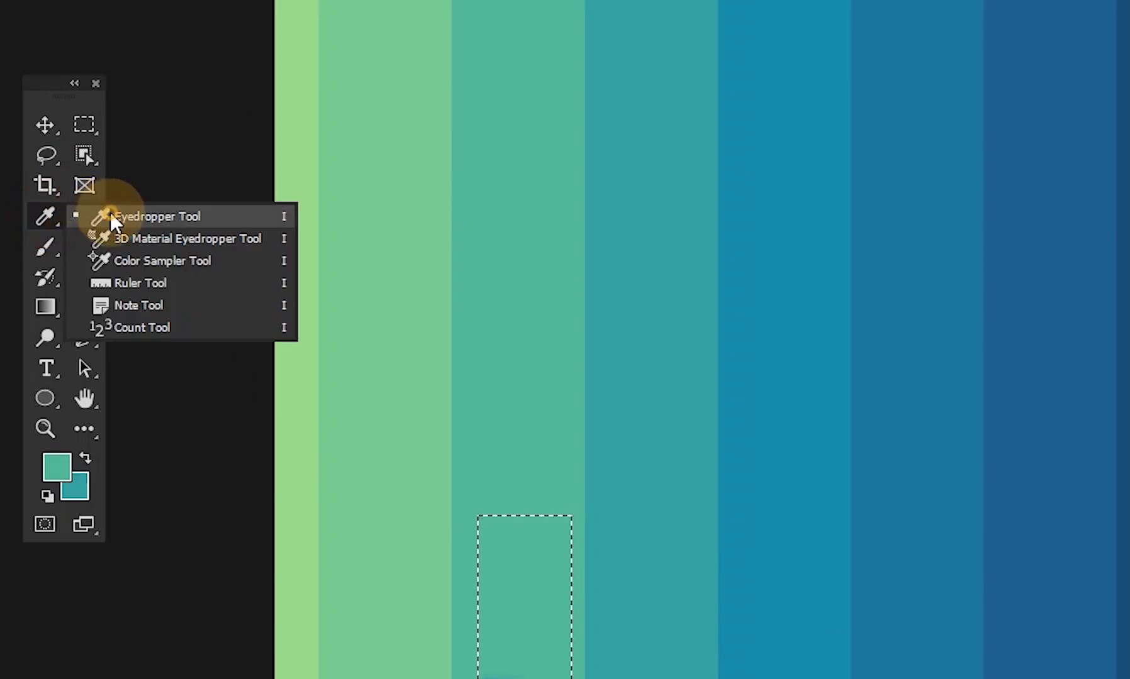
- Paint over the 34A0A4 label with its column's colour
left_click(111, 217)
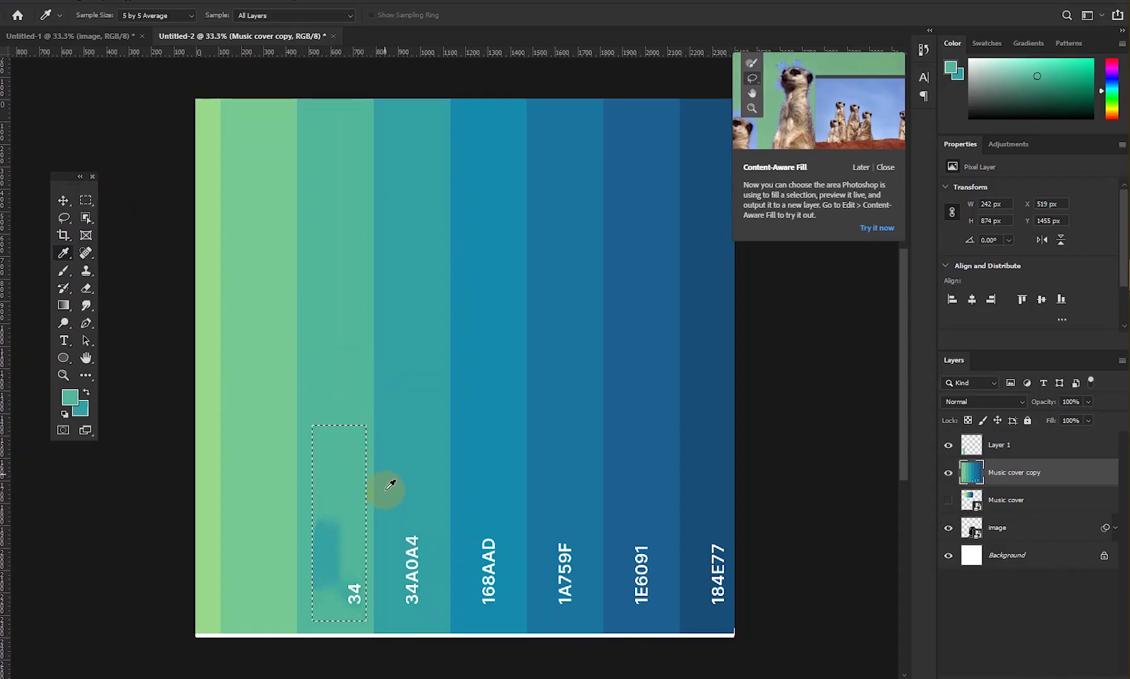
key("b")
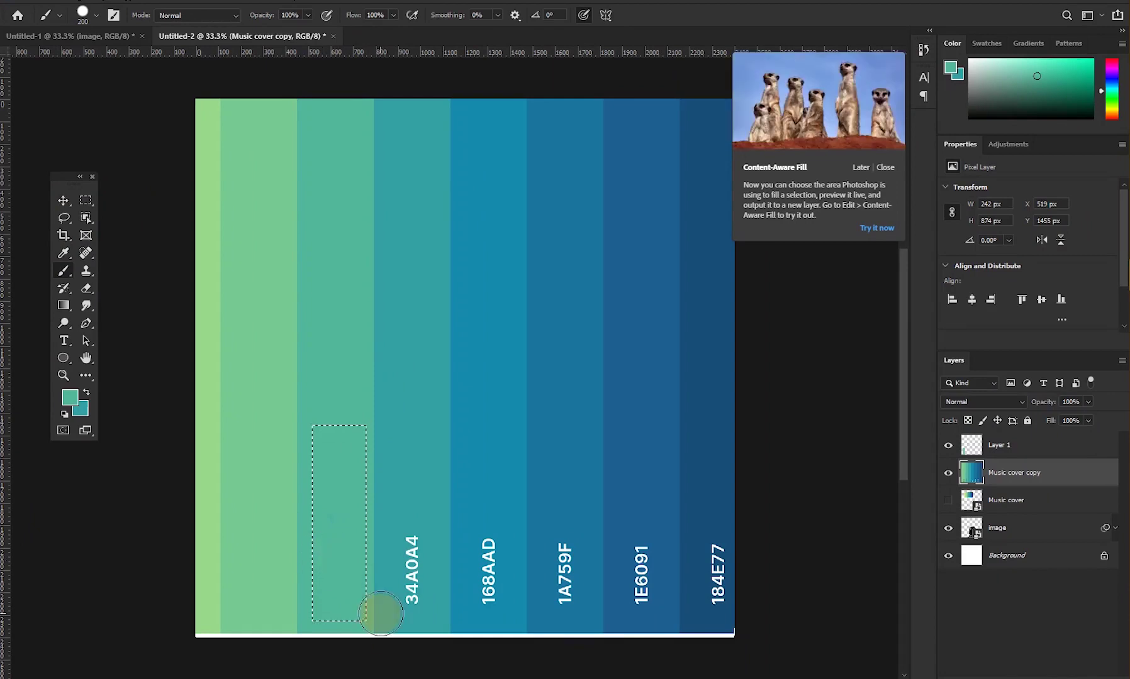
key("m")
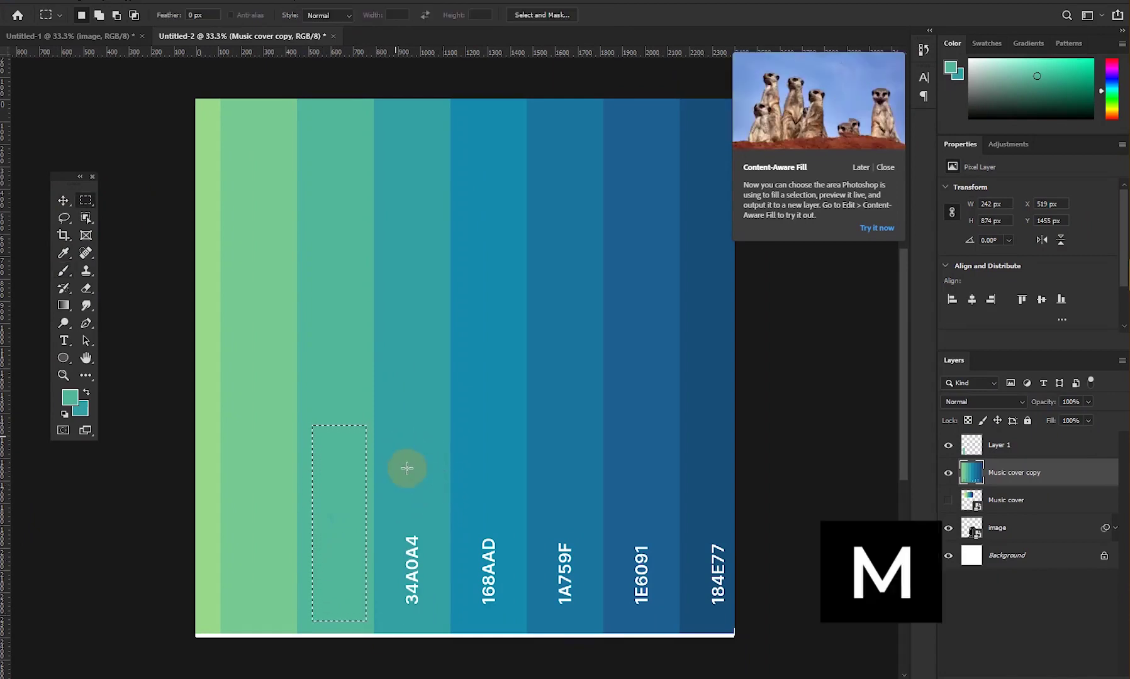
left_click_drag(386, 441, 442, 626)
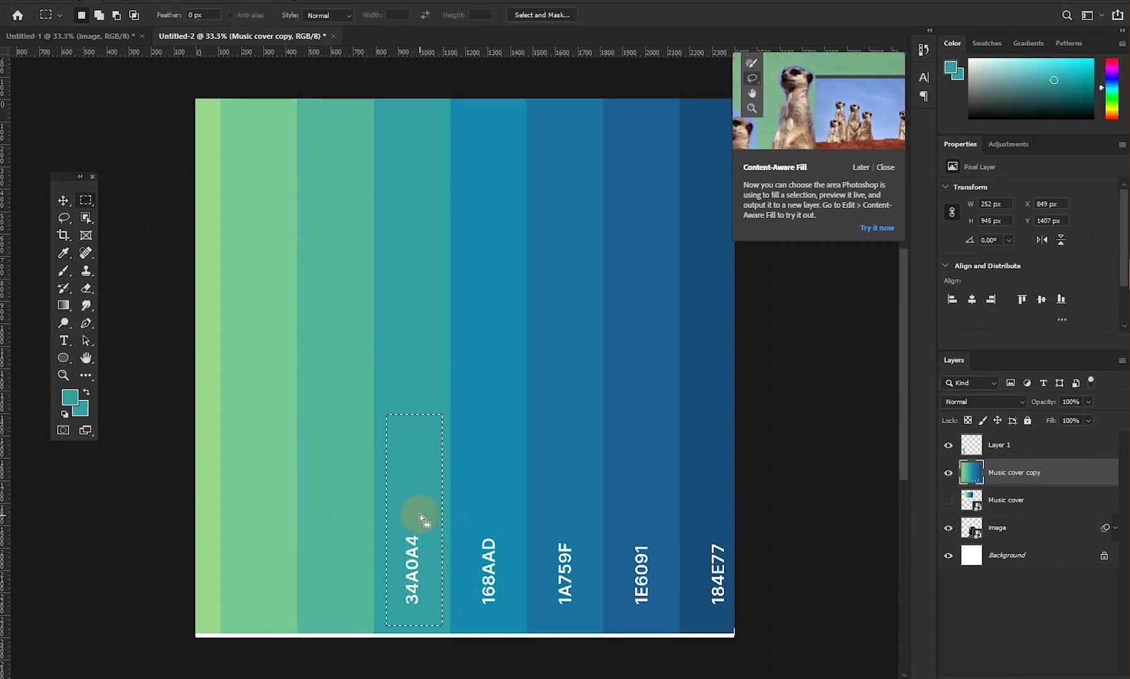
key("b")
left_click_drag(415, 601, 416, 503)
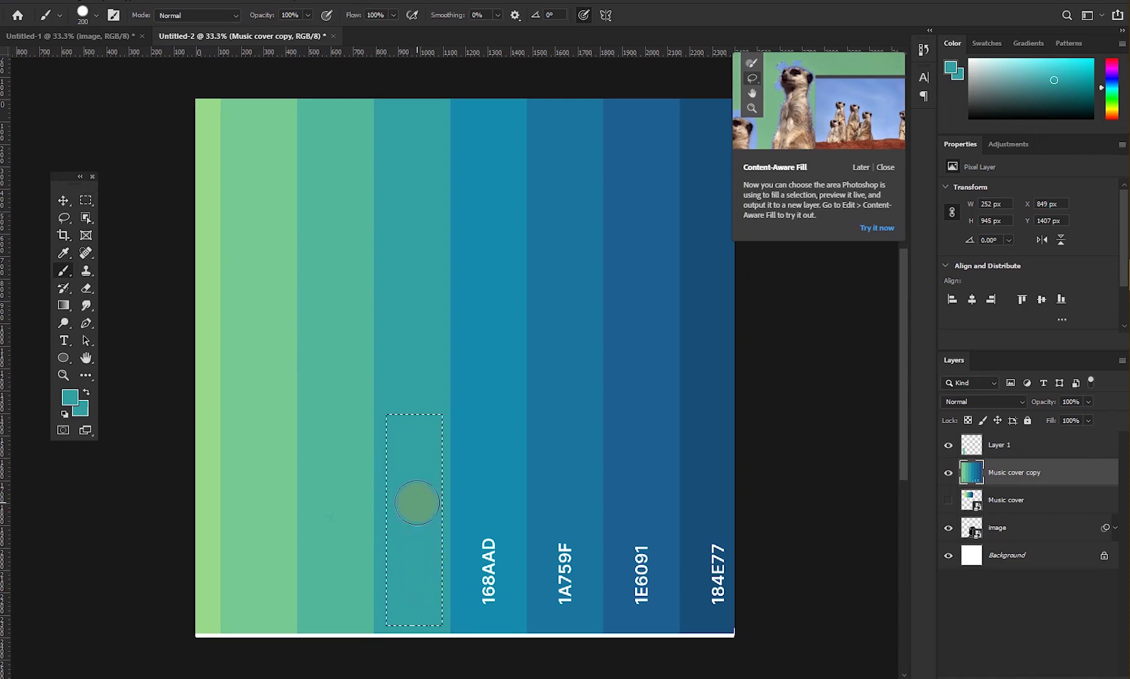
key("ctrl+d")
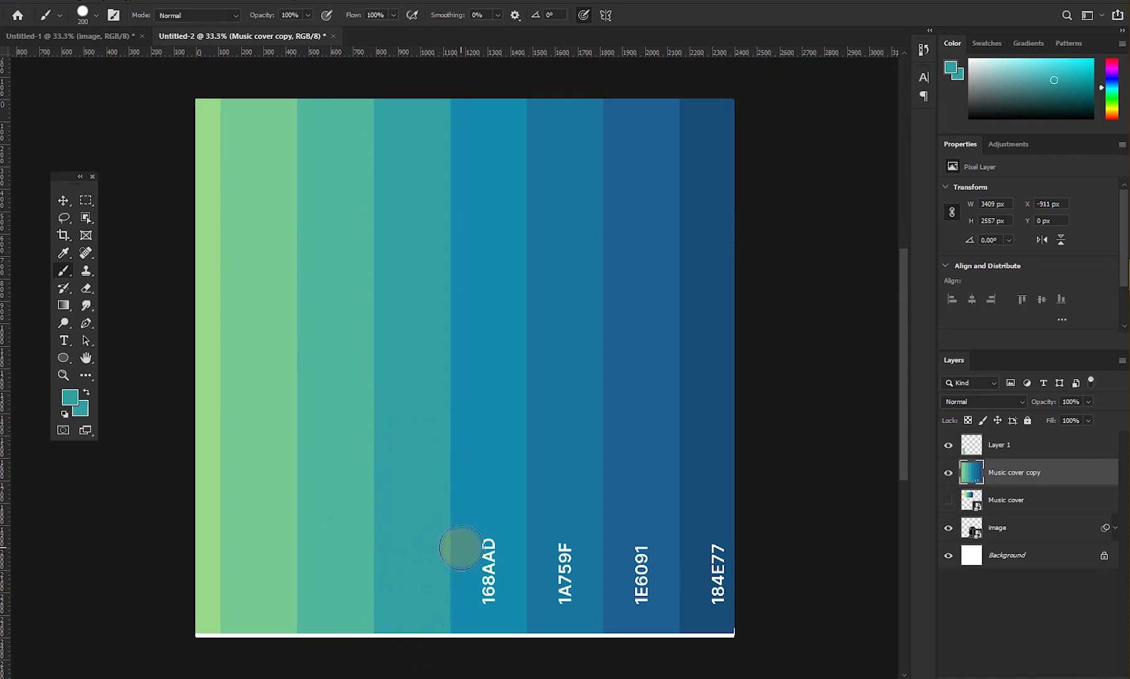
- Sample the 168AAD column's blue and paint over its label
key("m")
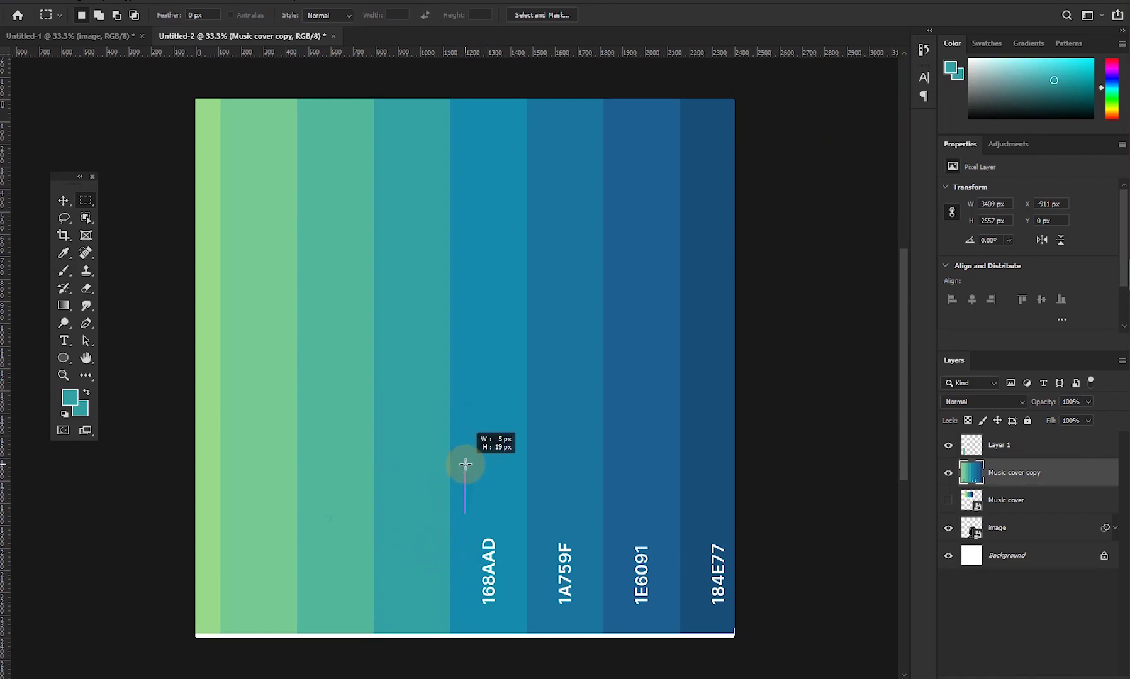
left_click_drag(464, 463, 513, 626)
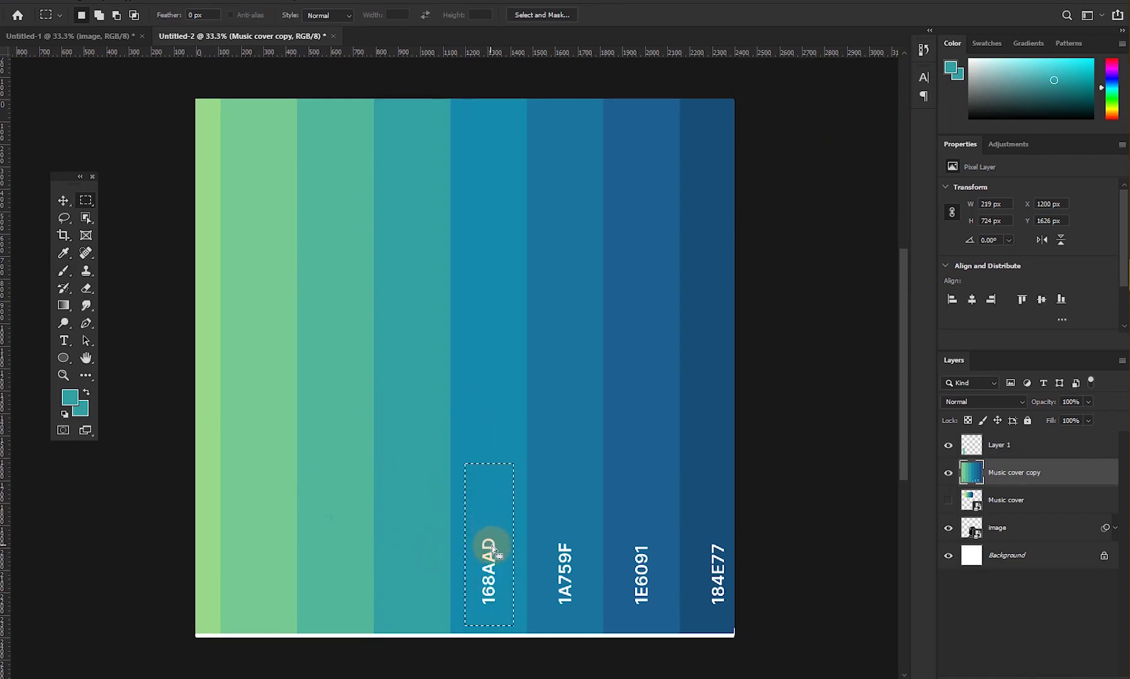
key("i")
left_click(490, 492)
key("b")
left_click(496, 533)
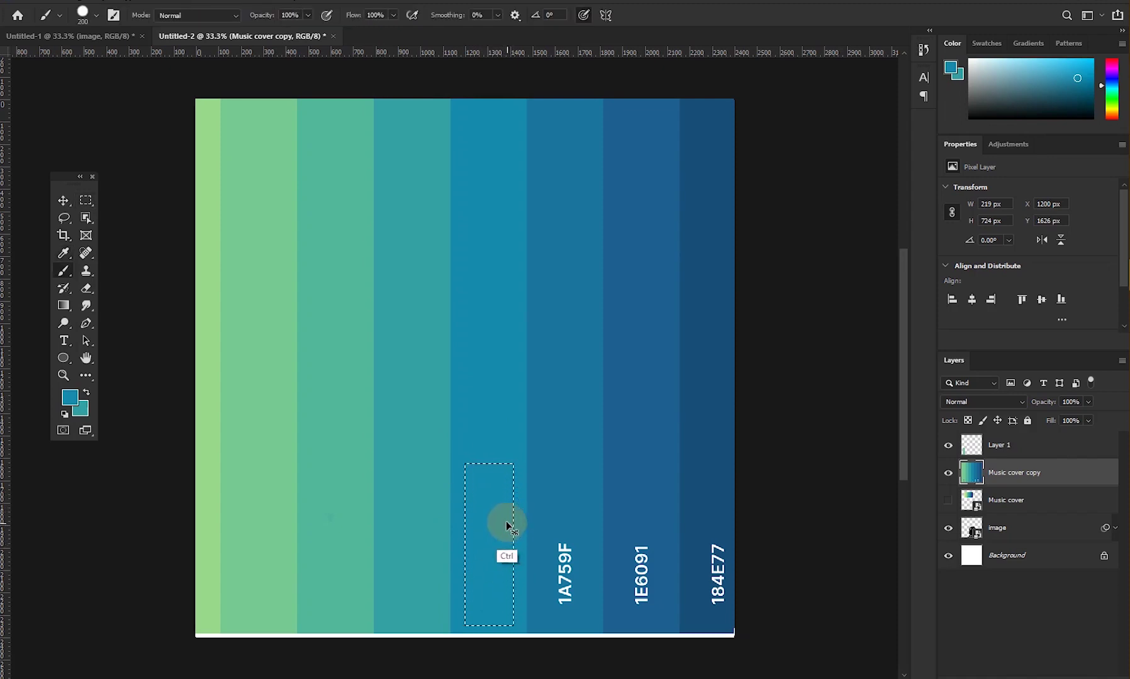
key("ctrl+d")
- Sample the 1A759F column's colour and paint over its label
key("m")
mouse_move(535, 473)
left_mouse_down()
mouse_move(585, 605)
mouse_move(535, 472)
left_mouse_up()
left_click(596, 623)
key("b")
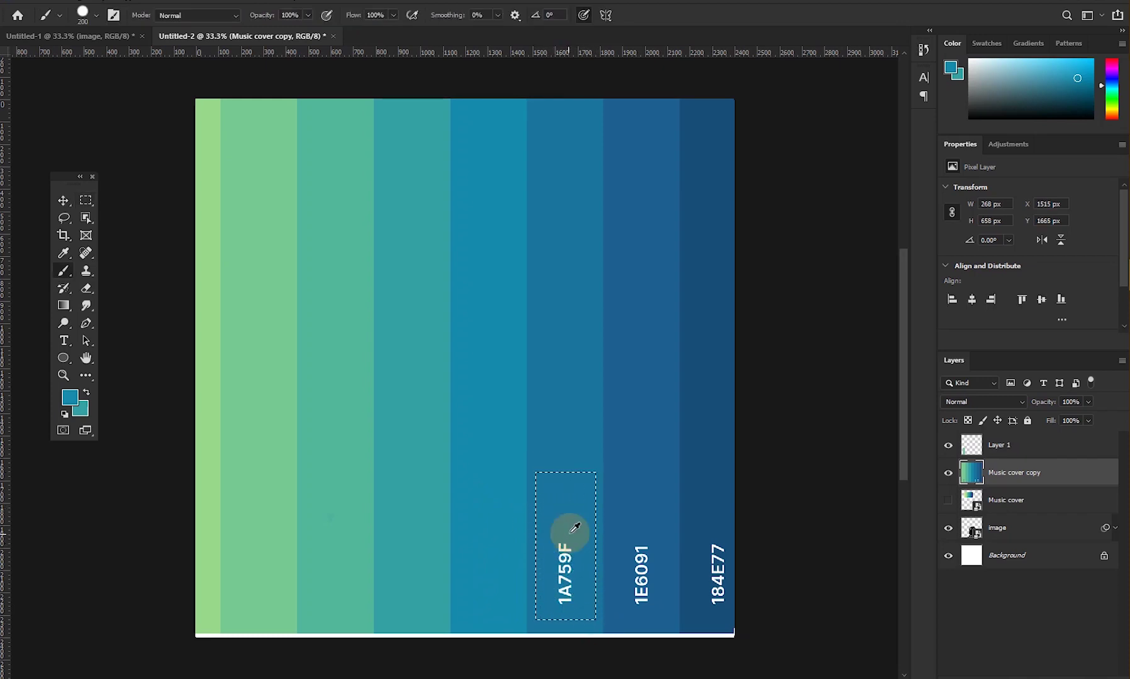
key("i")
left_click(569, 520)
key("b")
left_click_drag(569, 585, 571, 508)
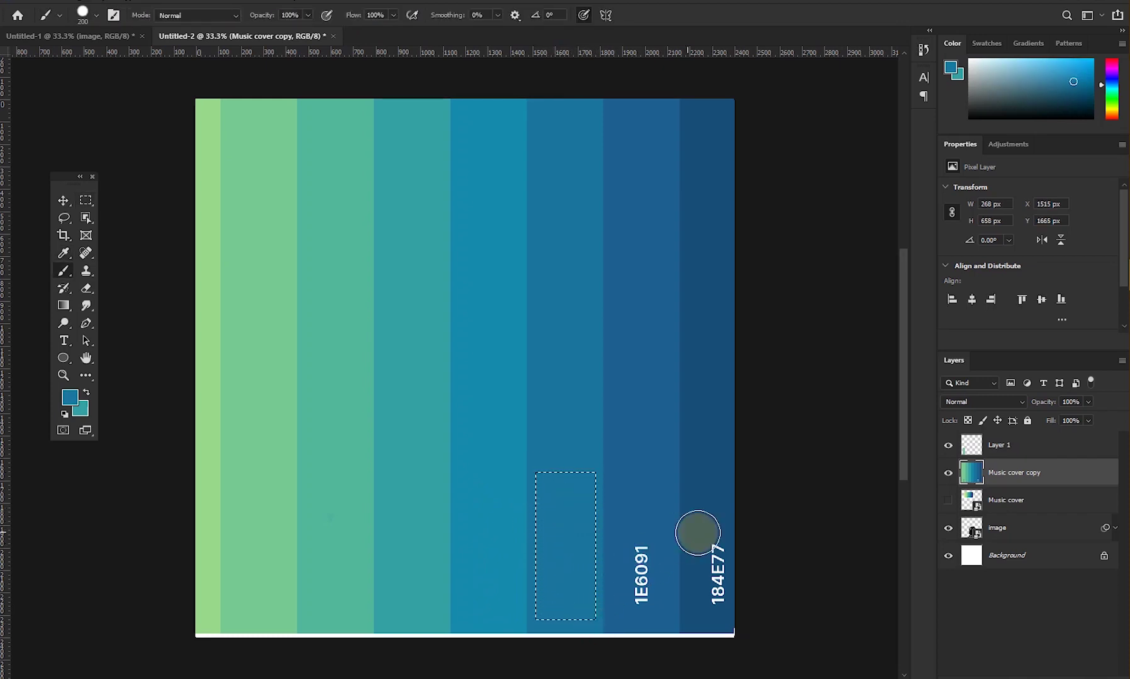
- Sample the 1E6091 column's blue and paint over its label
key("m")
left_click_drag(622, 507, 632, 519)
key("i")
left_click(641, 541)
key("m")
key("b")
left_click_drag(641, 588, 640, 533)
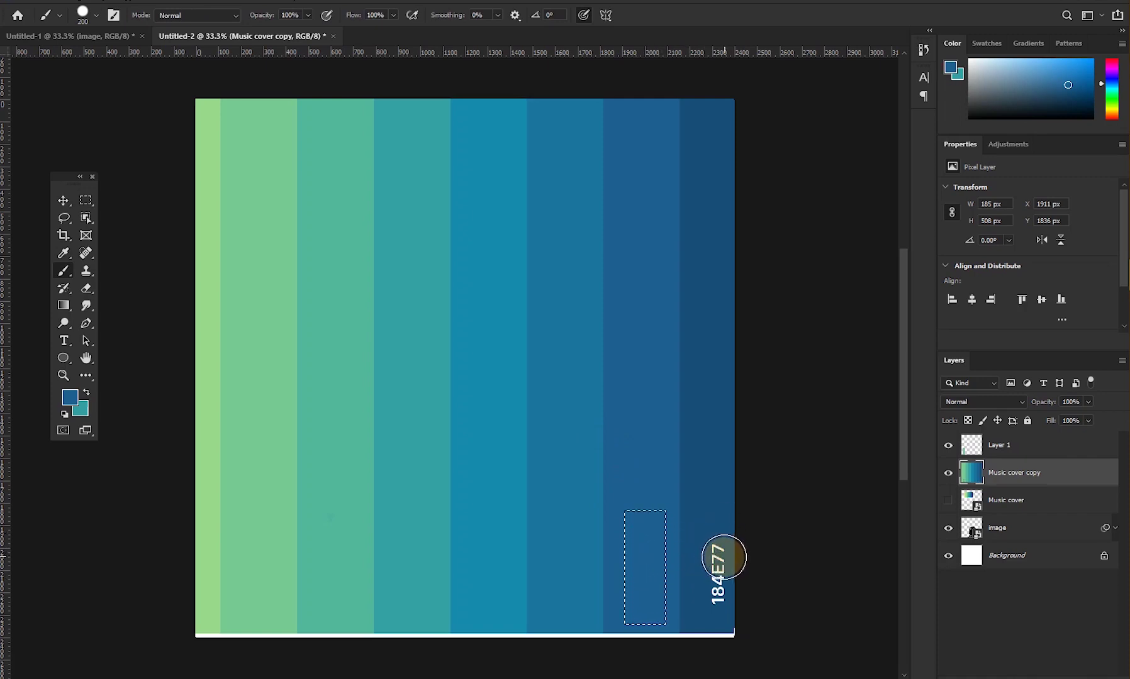
- Select and paint over the final 184E77 label, then deselect
key("m")
mouse_move(719, 614)
left_mouse_down()
mouse_move(695, 518)
mouse_move(718, 590)
mouse_move(718, 522)
left_mouse_up()
key("b")
left_click(718, 531, "alt")
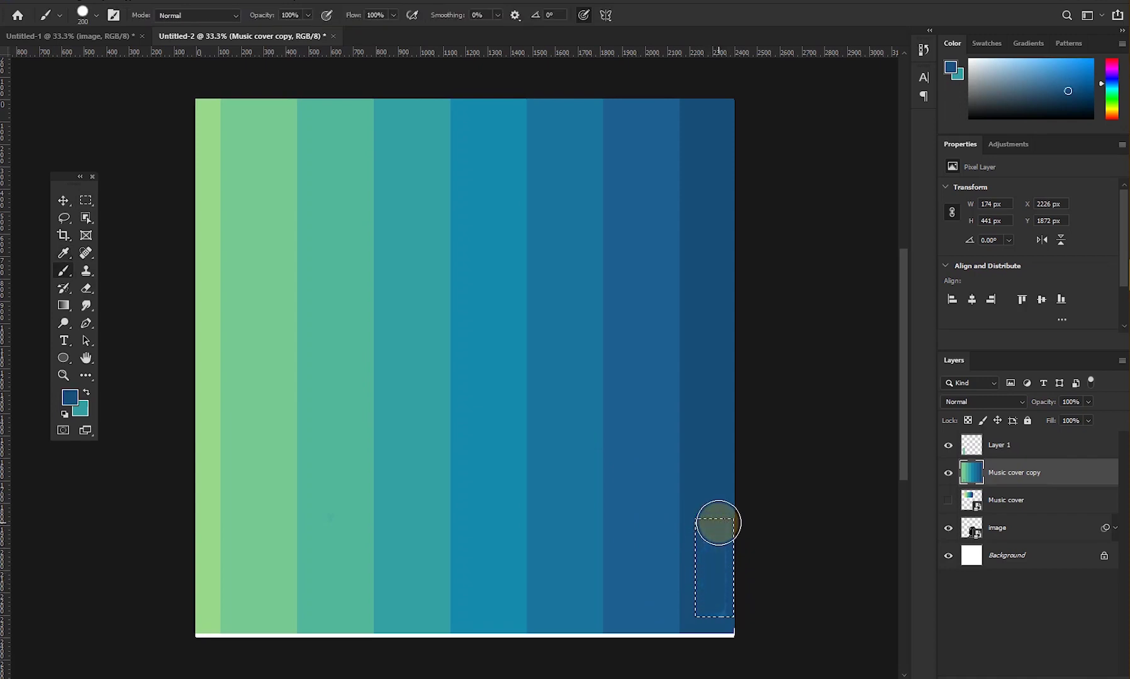
key("ctrl+d")
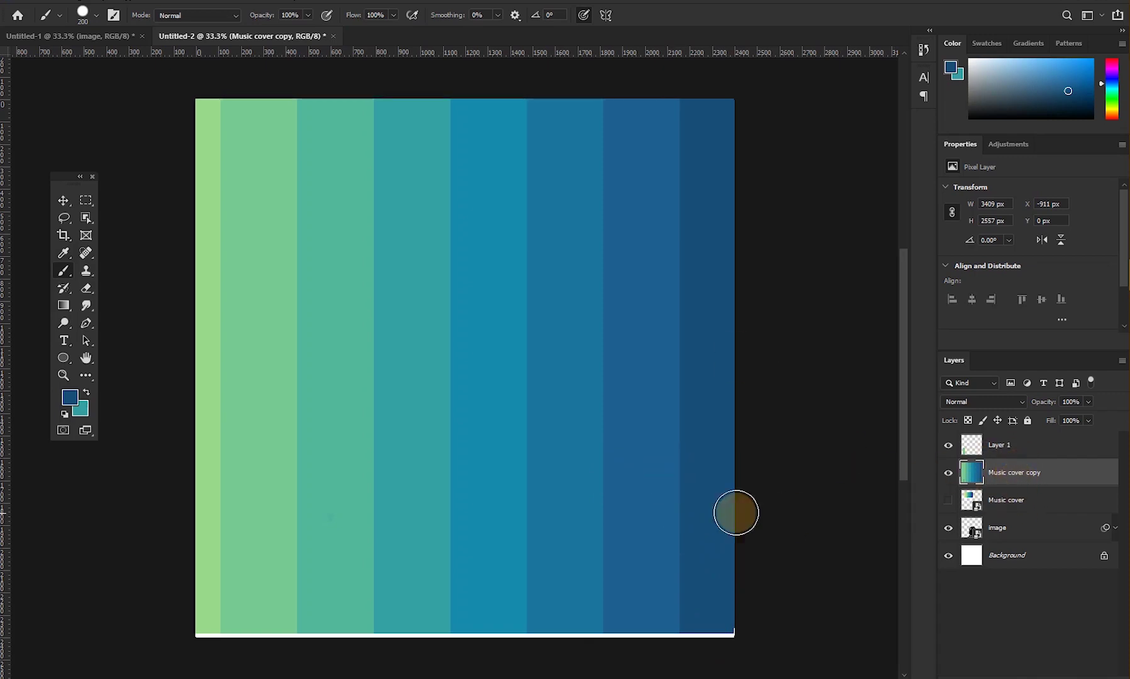
- Scale the stripes up slightly from the centre and move Music cover copy below the image layer
key("v")
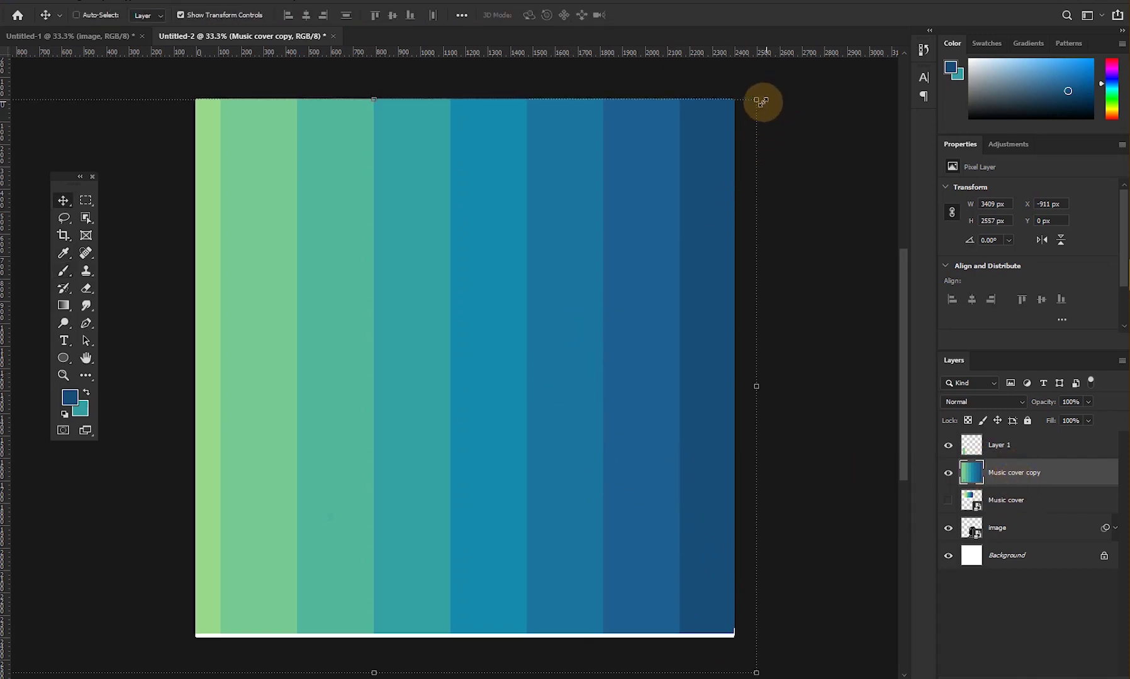
left_click_drag(760, 101, 739, 124)
key("Return")
key("z")
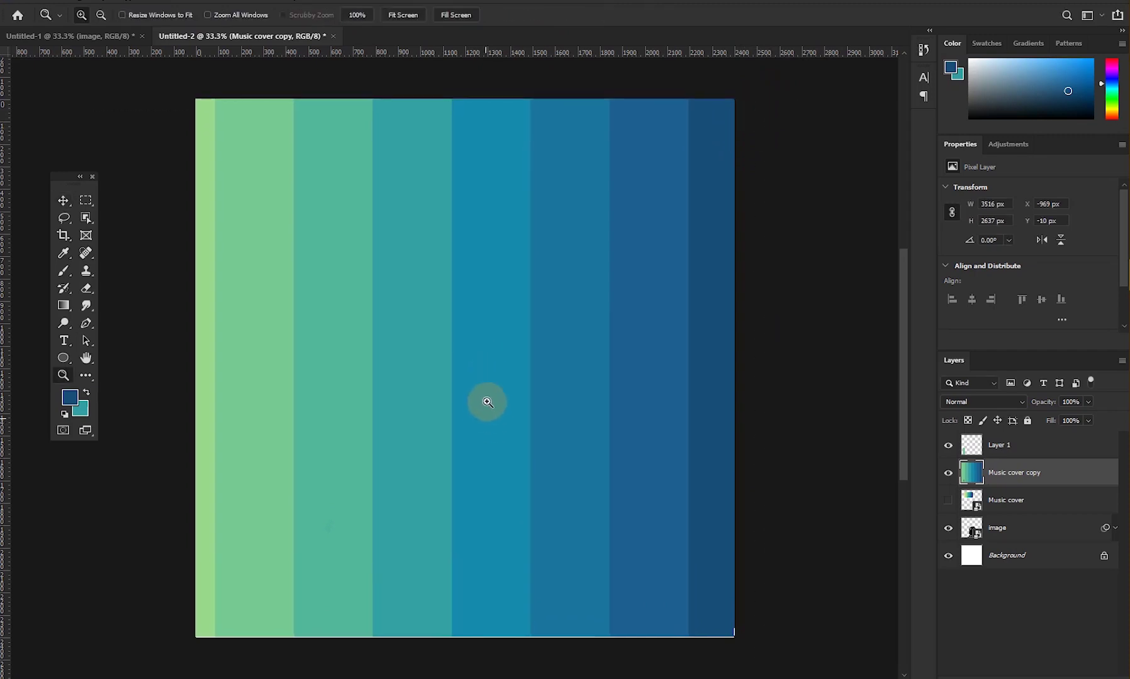
left_click(492, 369, "alt")
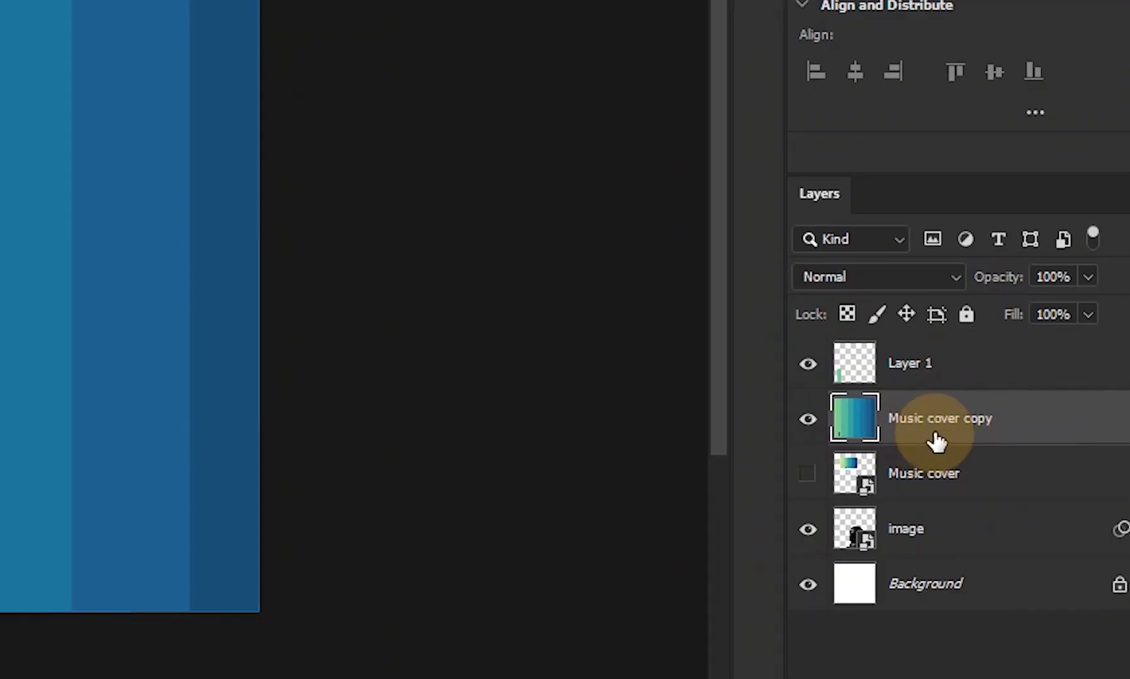
left_click_drag(935, 441, 928, 554)
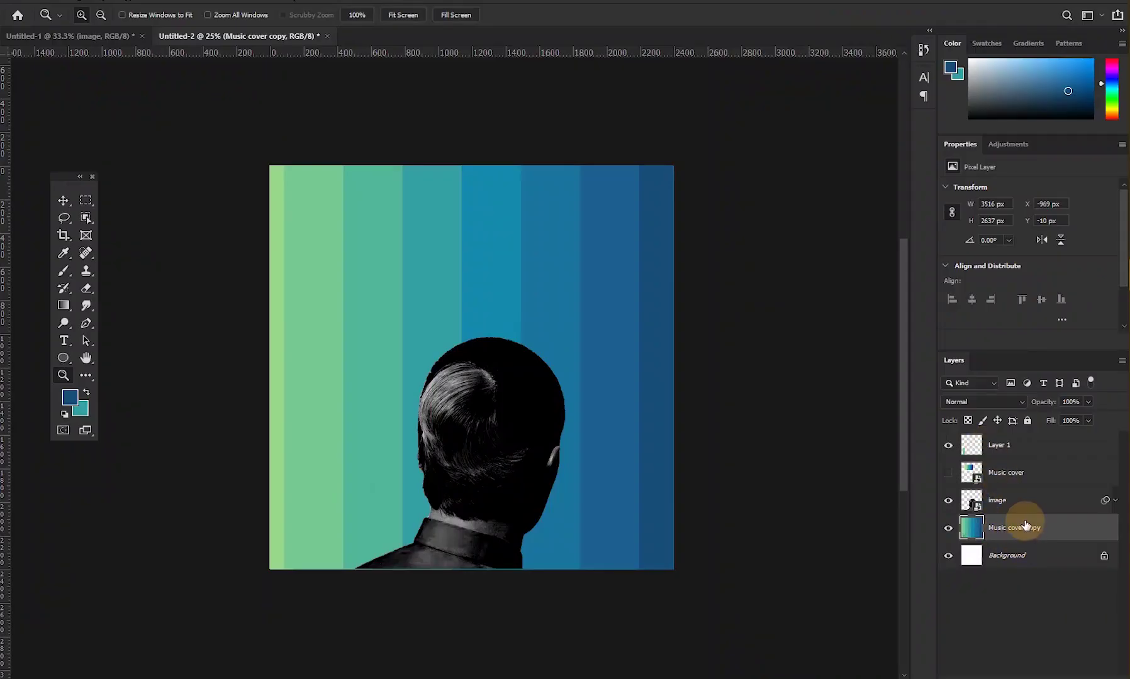
- Rename the stripes layer to 'color'
right_click(1027, 529)
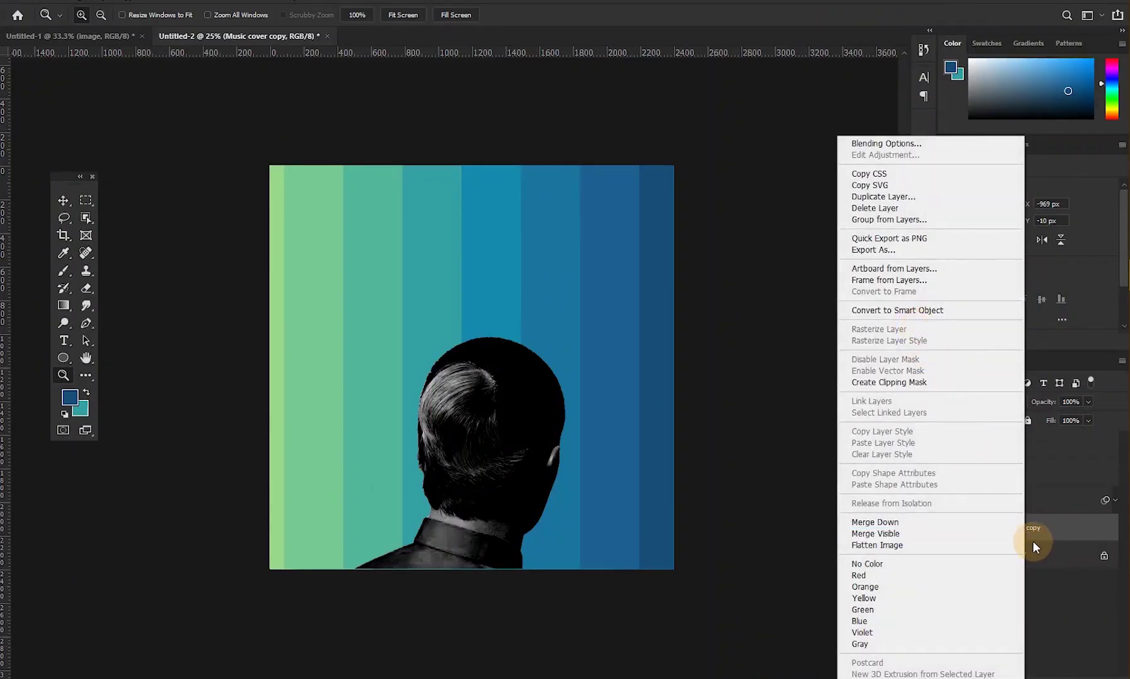
left_click(1027, 531)
type("color")
left_click(1025, 527)
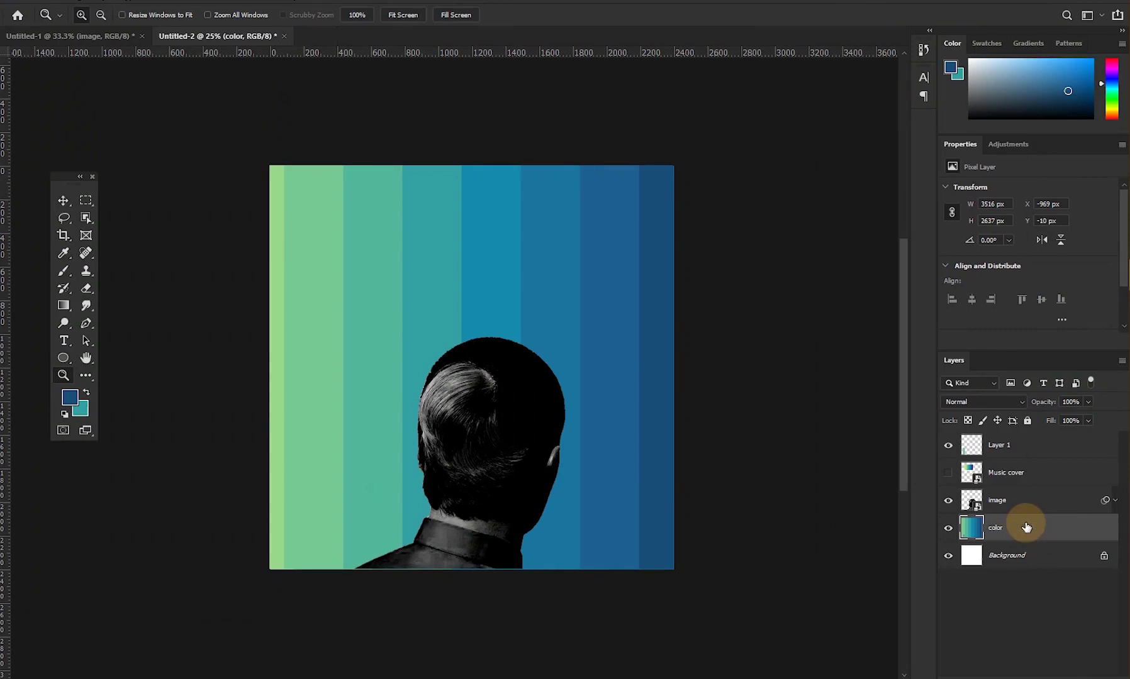
- Convert the color layer to a smart object and apply 12% Add Noise
right_click(992, 530)
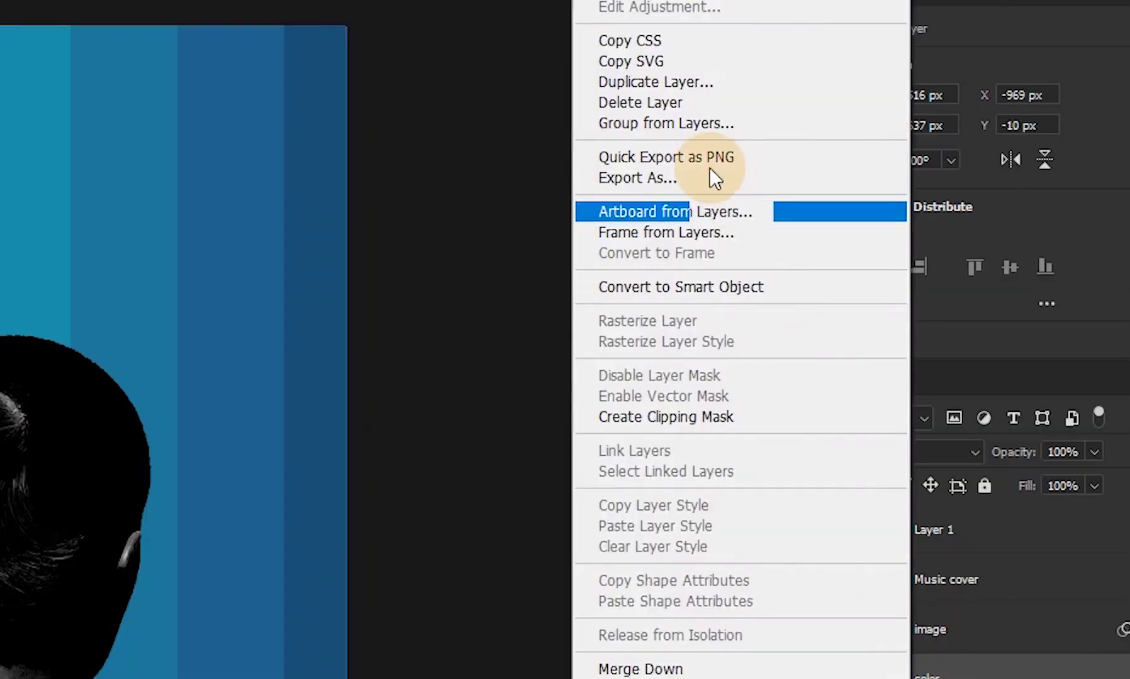
left_click(720, 289)
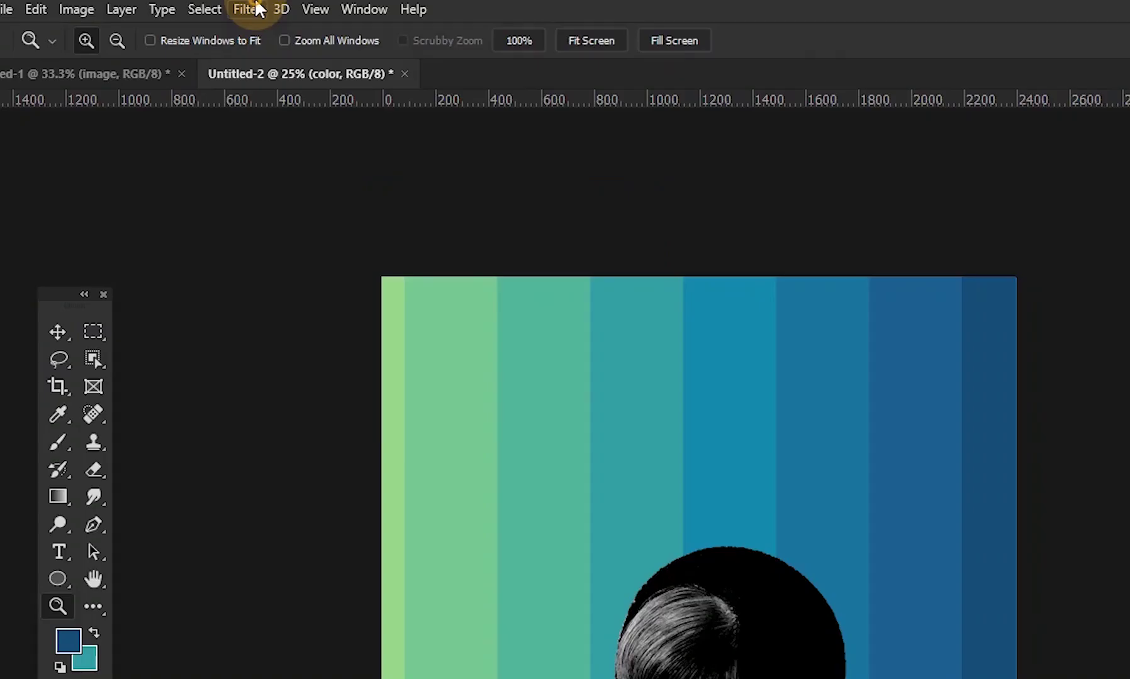
left_click(208, 17)
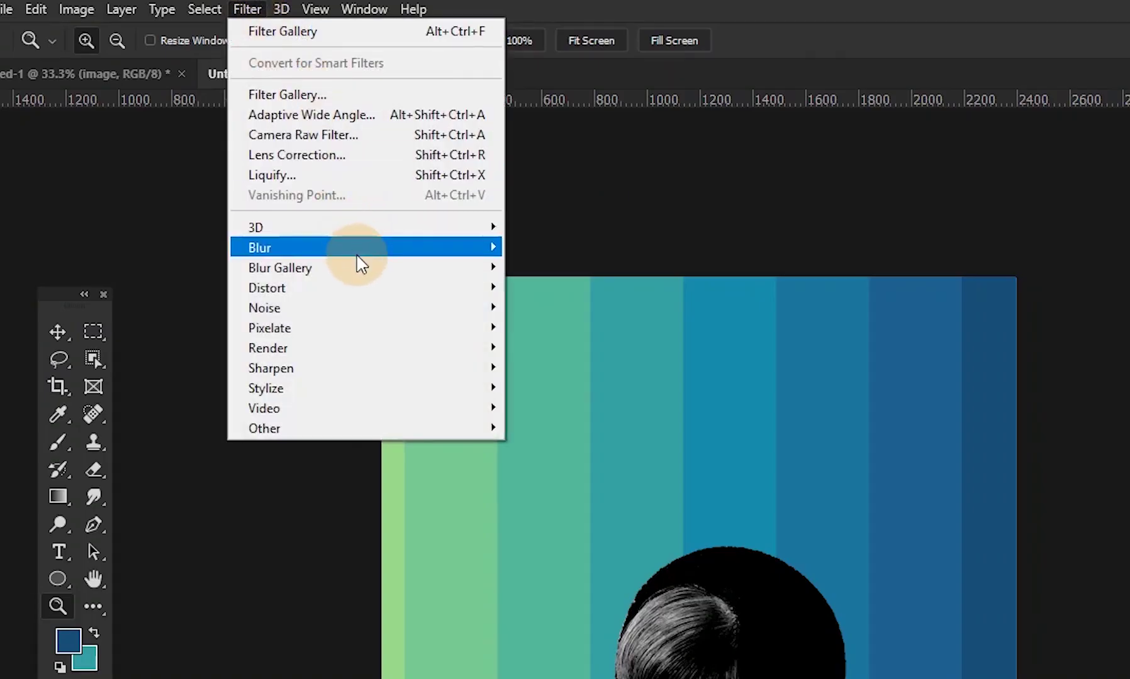
mouse_move(403, 305)
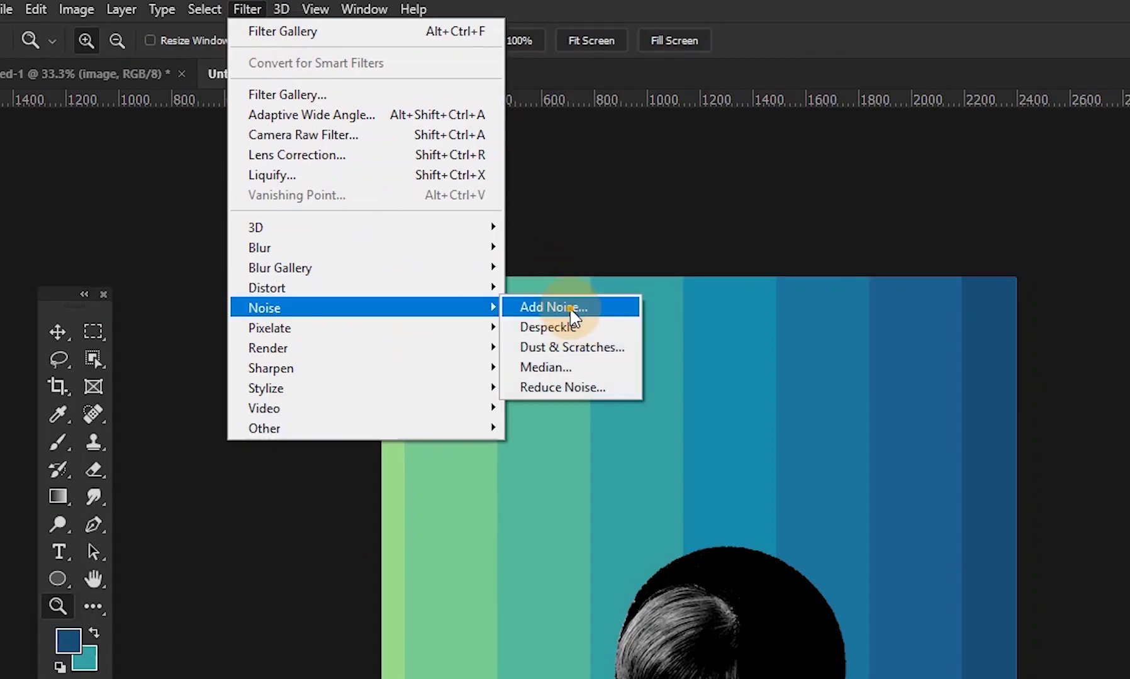
left_click(566, 306)
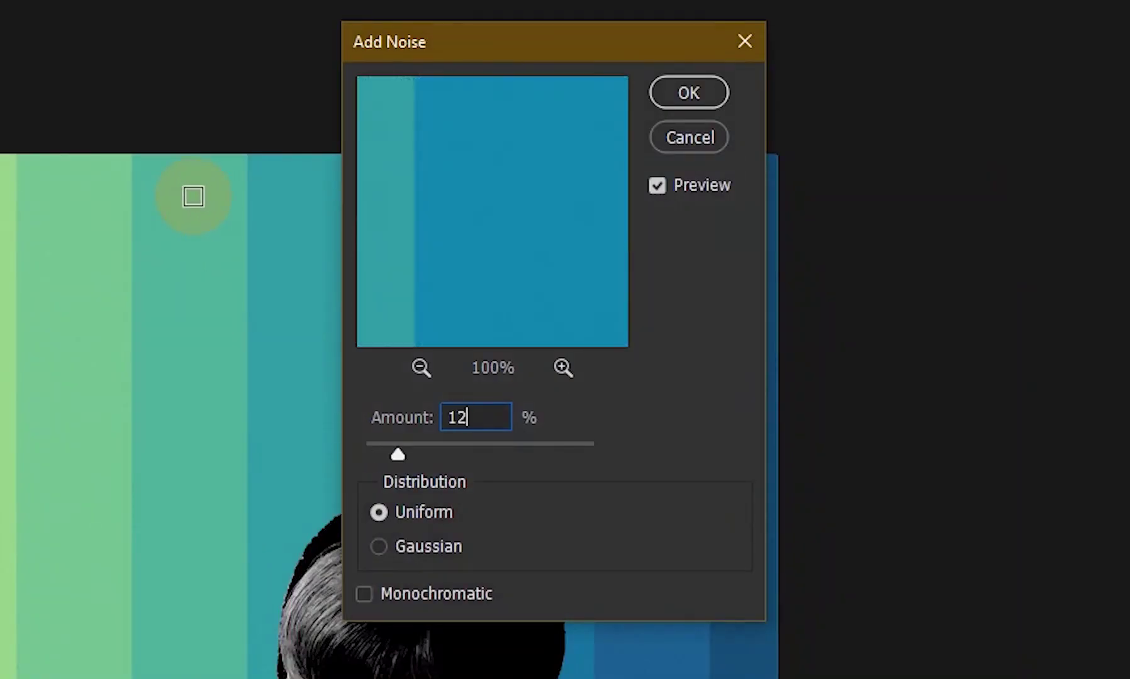
key("Return")
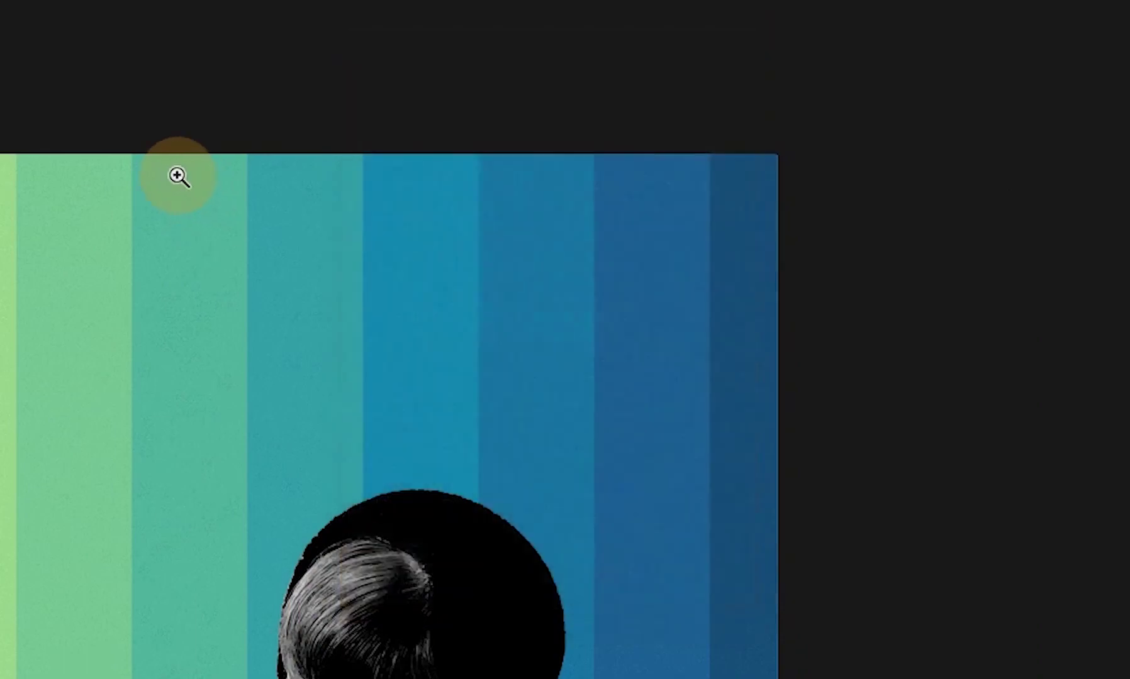
- Zoom in to inspect the grain, fit the canvas, and switch to the FAR AWAY reference cover
left_click(468, 390)
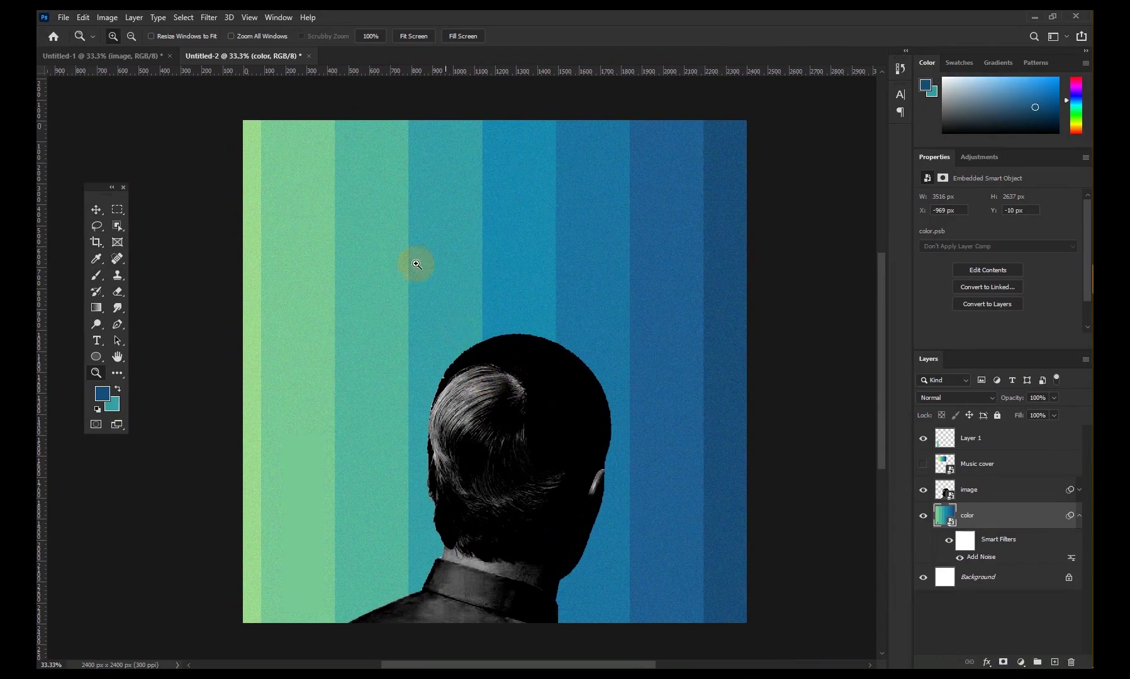
left_click_drag(419, 238, 542, 341)
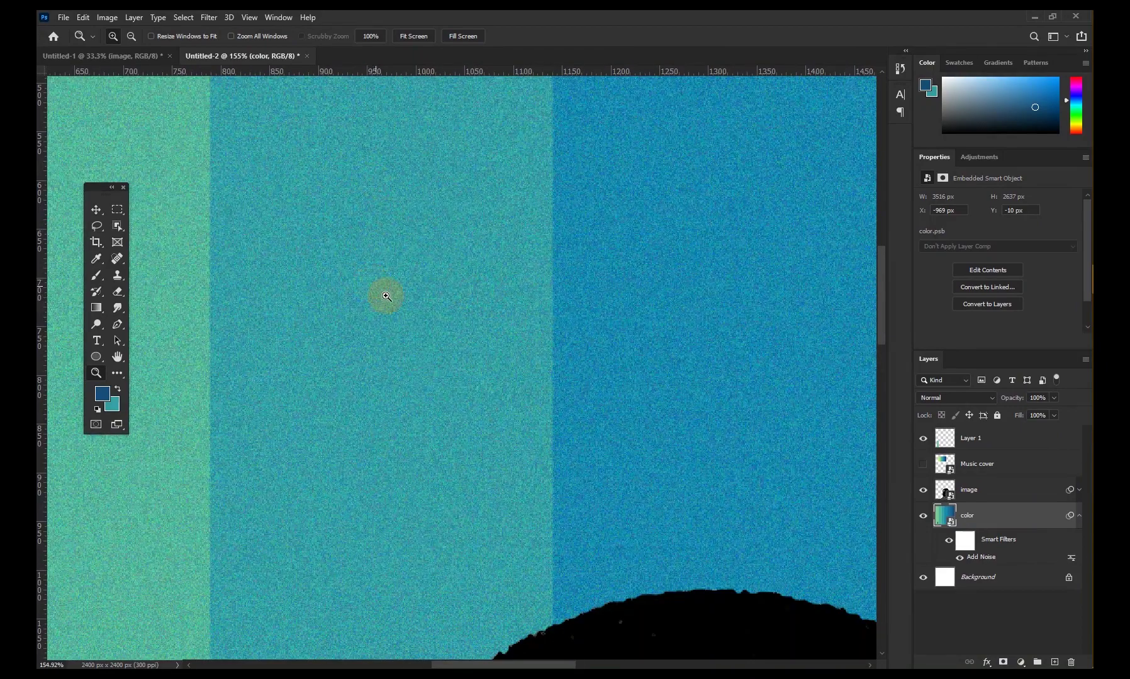
right_click(409, 311)
left_click(435, 318)
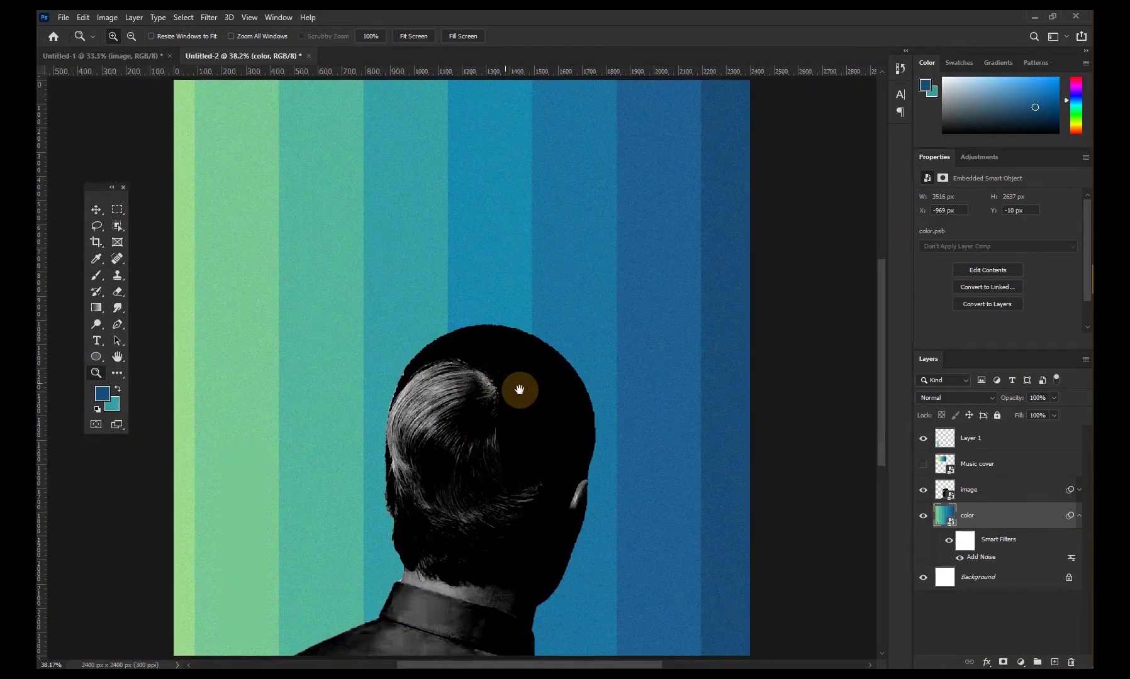
left_click_drag(519, 390, 493, 384)
key("ctrl+Tab")
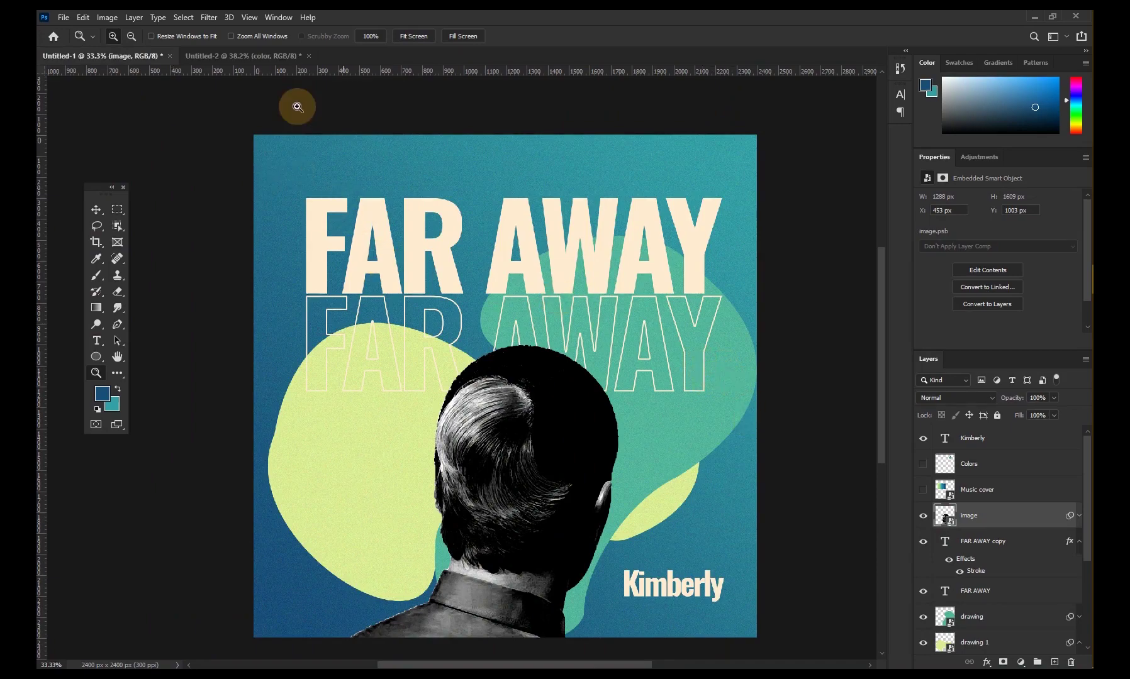
- Zoom in on the man's head in Untitled-2 to inspect the grain, then fit the canvas on screen
left_click(284, 56)
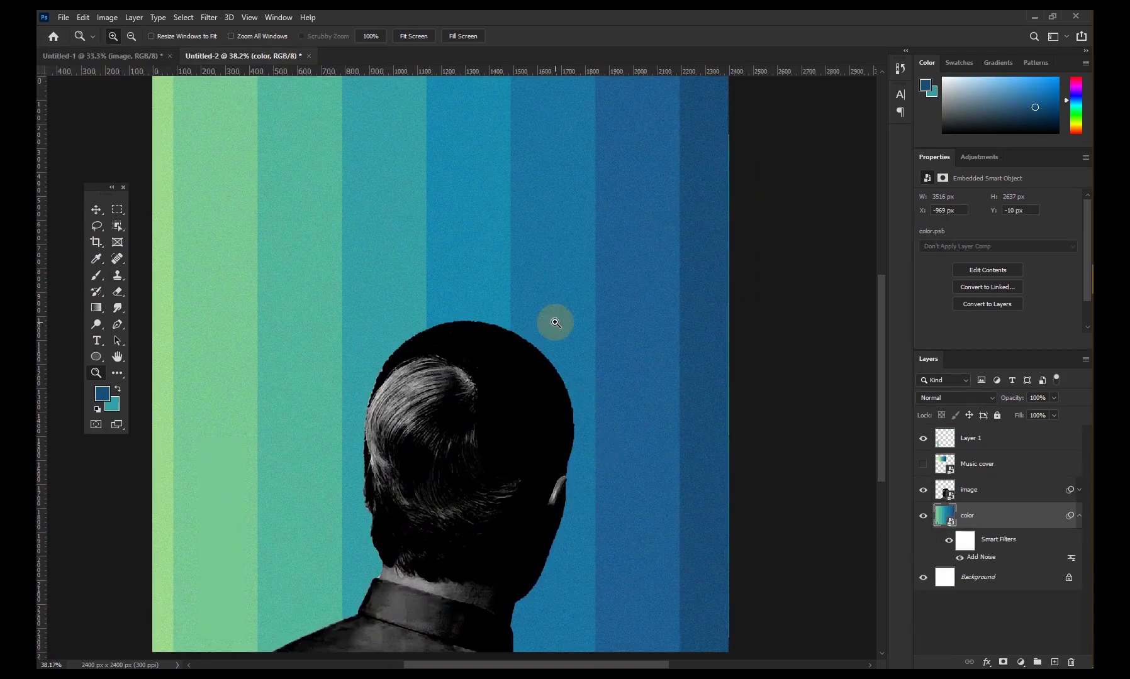
right_click(465, 344)
left_click(515, 352)
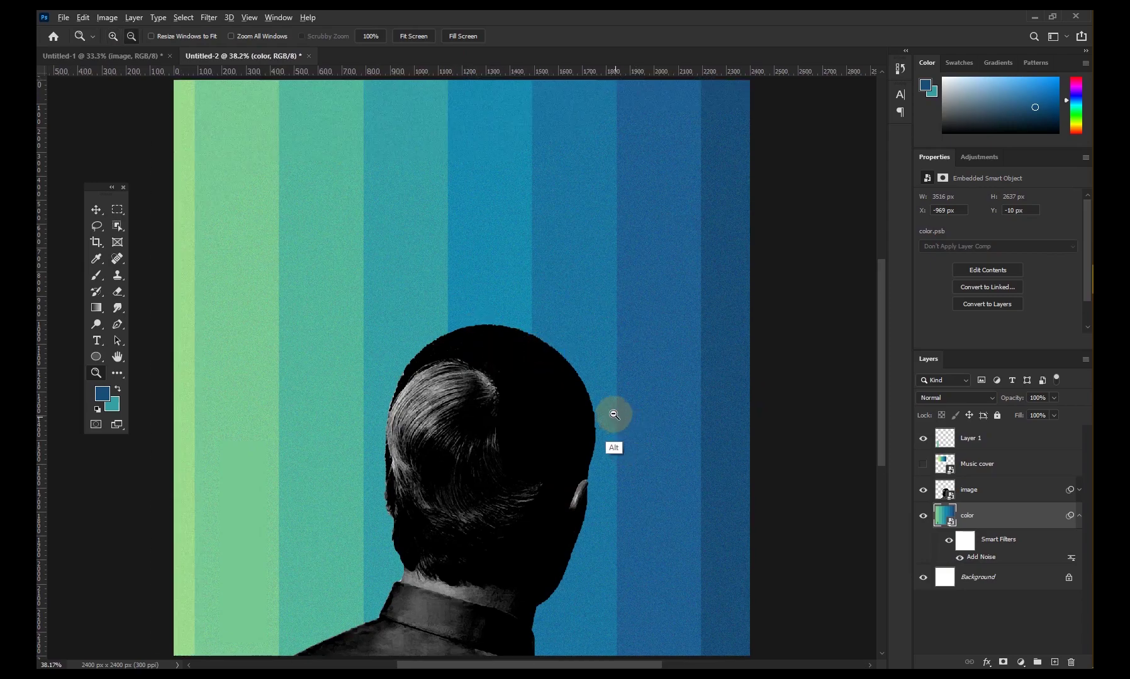
key("ctrl+minus")
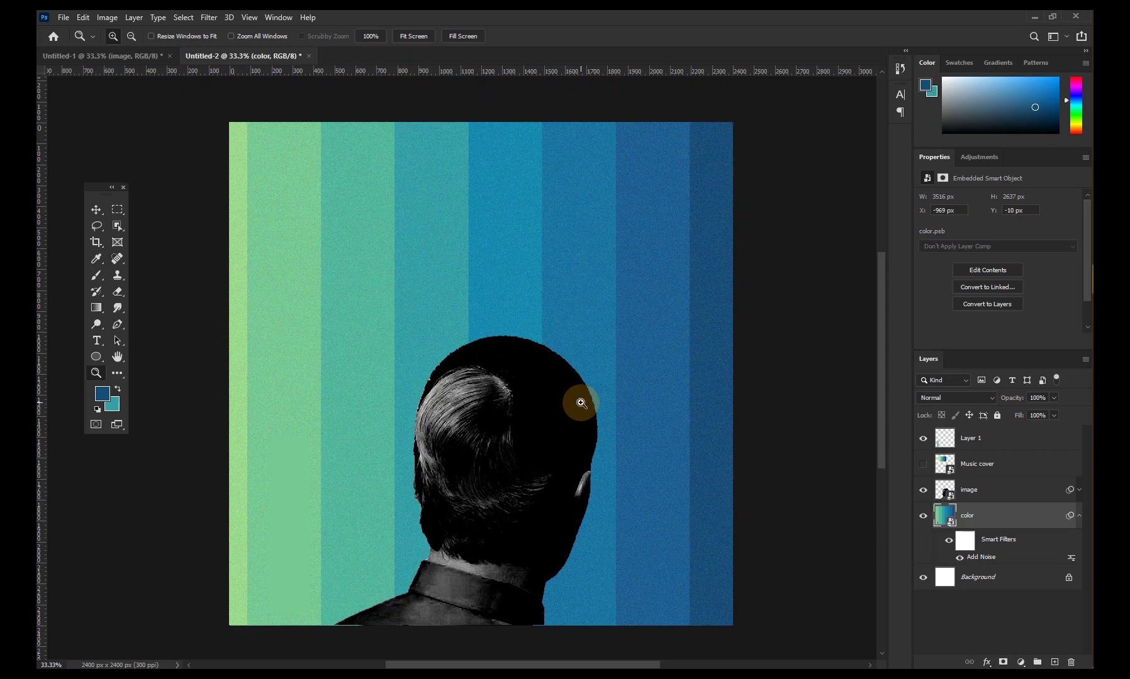
left_click(553, 411)
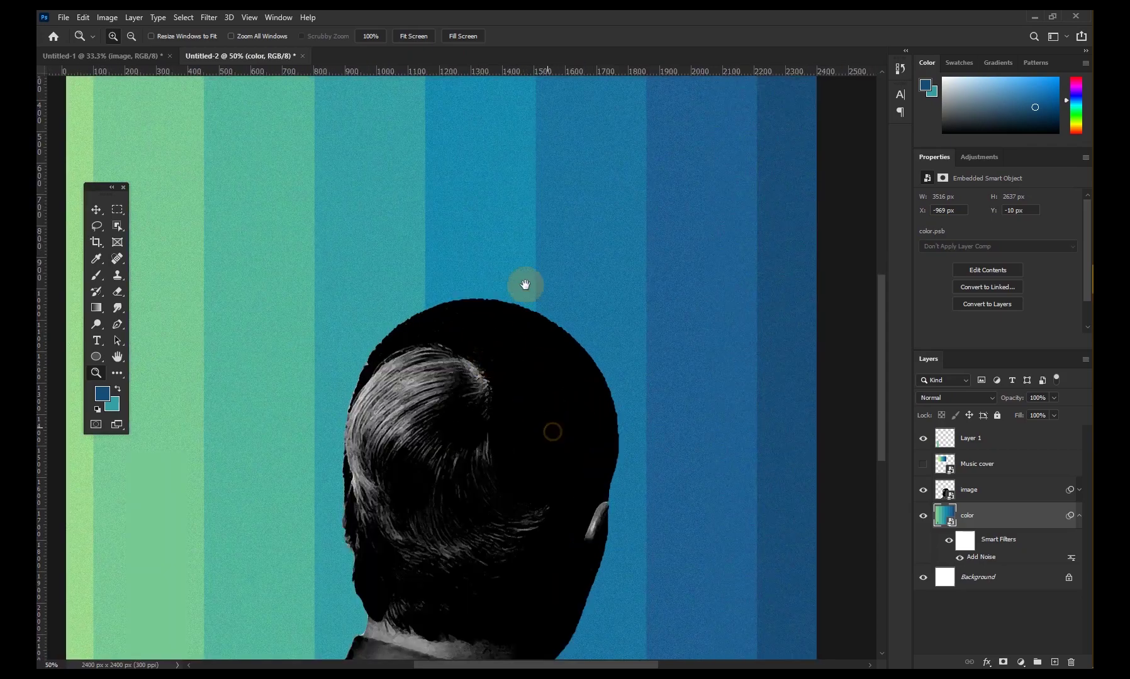
left_click_drag(525, 285, 503, 132)
right_click(535, 310)
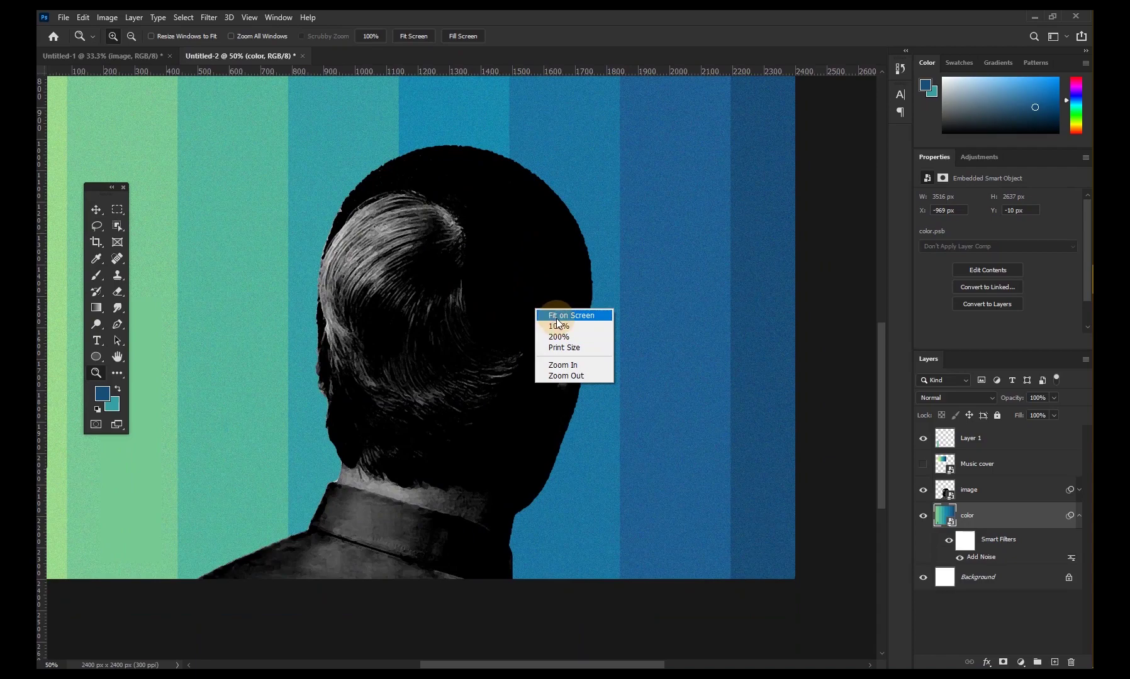
left_click(553, 315)
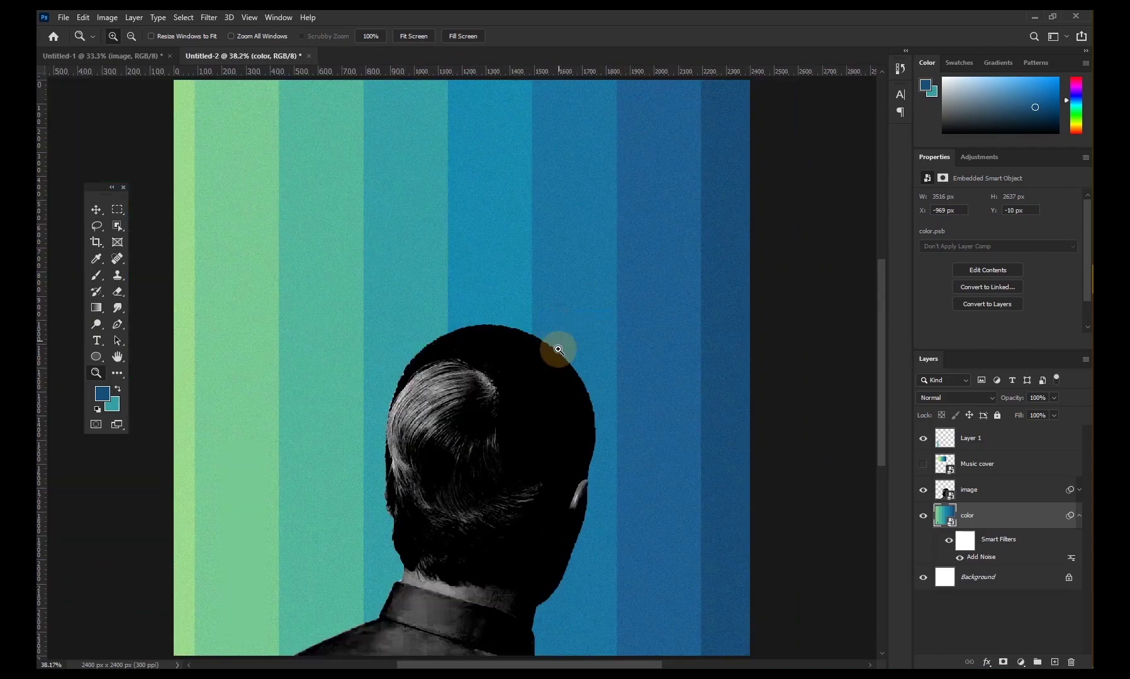
left_click(533, 328, "alt")
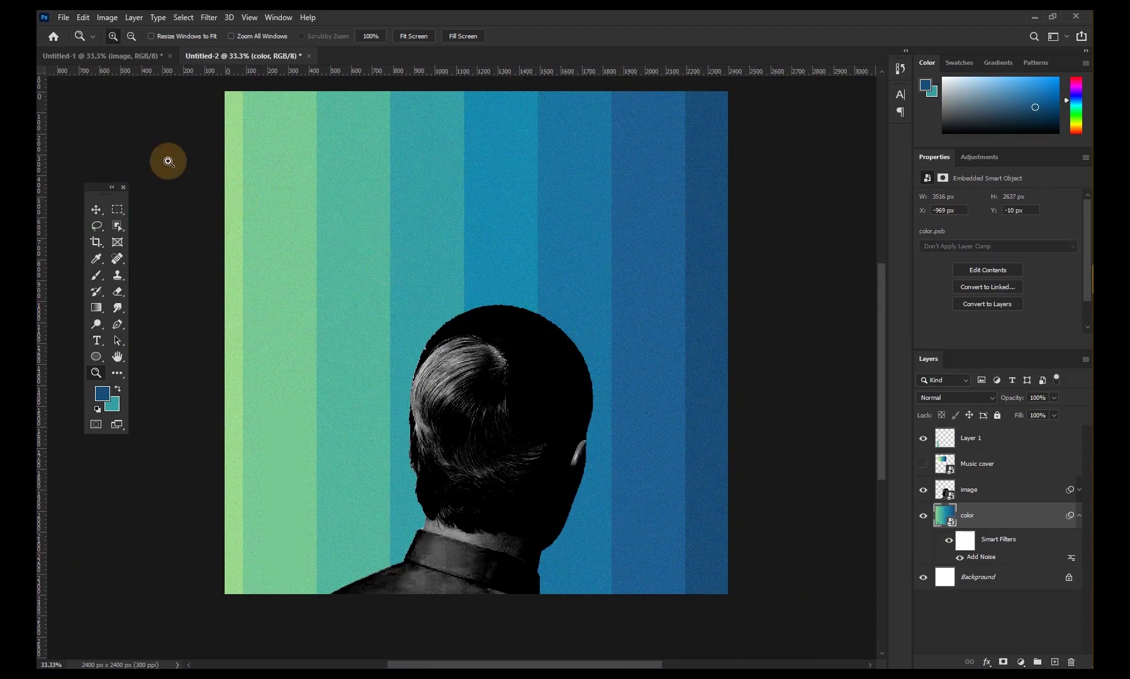
- Compare with the finished reference cover, then return to Untitled-2 fitted on screen, ready for text
left_click(138, 59)
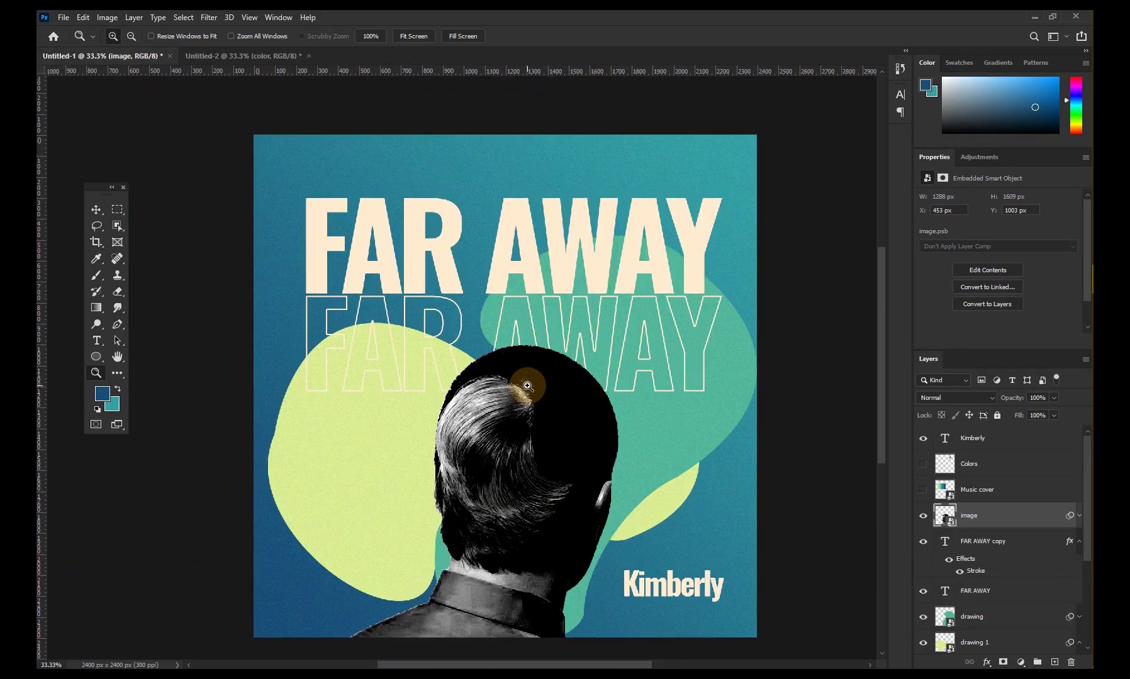
left_click(262, 56)
left_click_drag(433, 344, 572, 549)
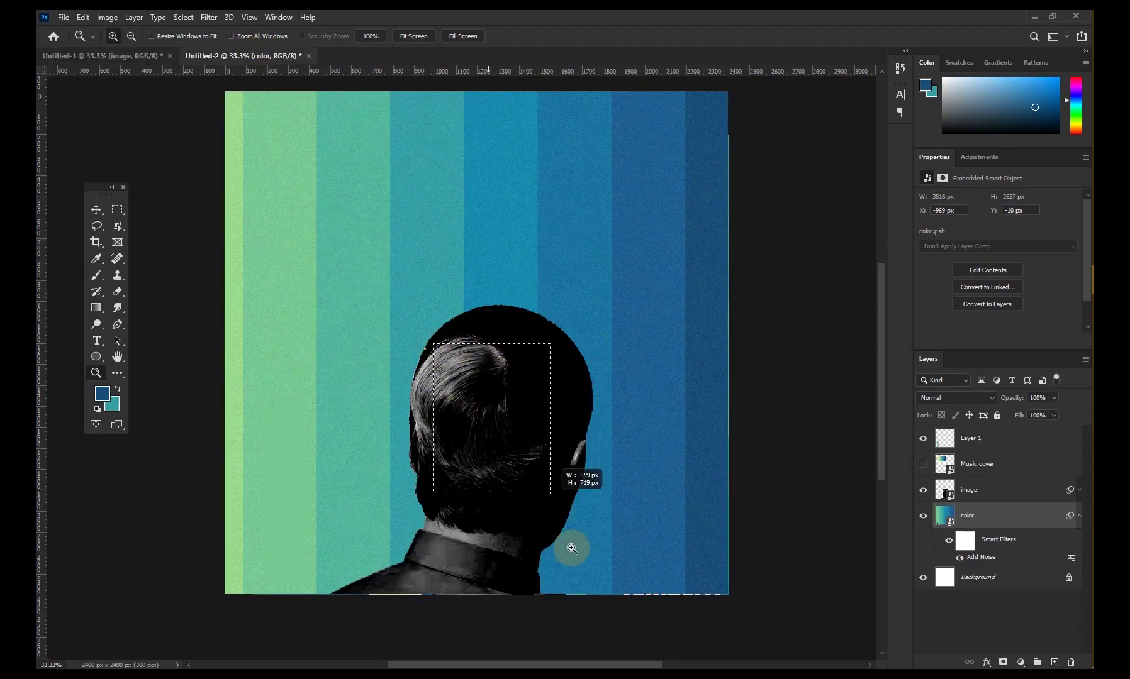
right_click(462, 358)
left_click(483, 369)
left_click(485, 371, "alt")
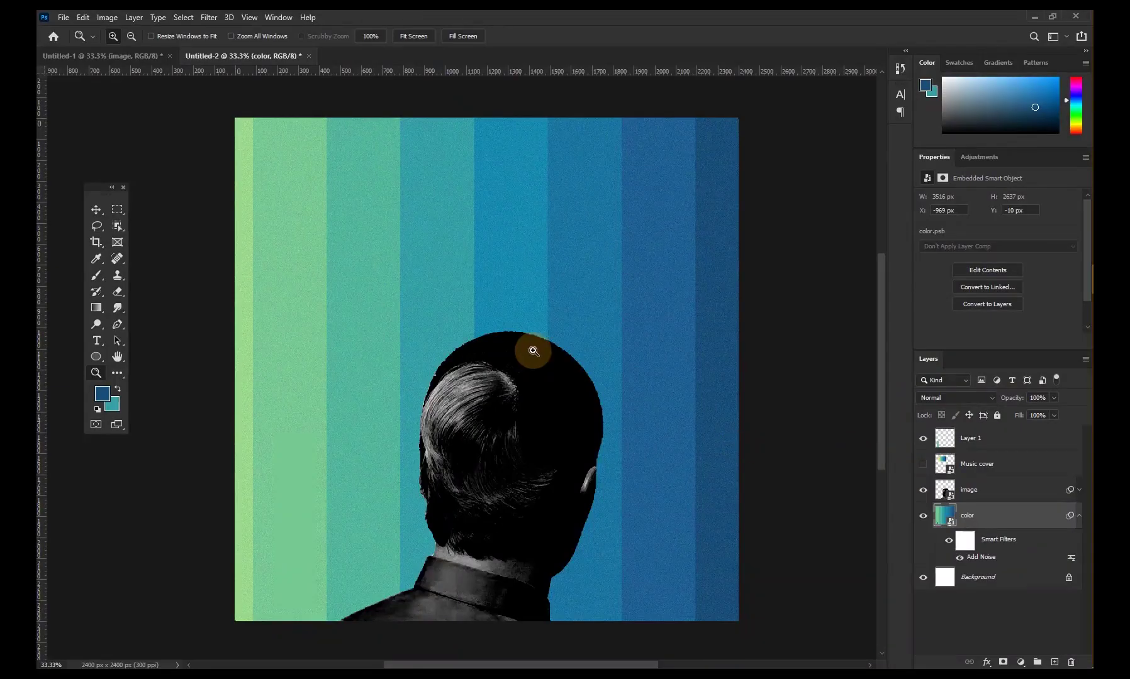
key("t")
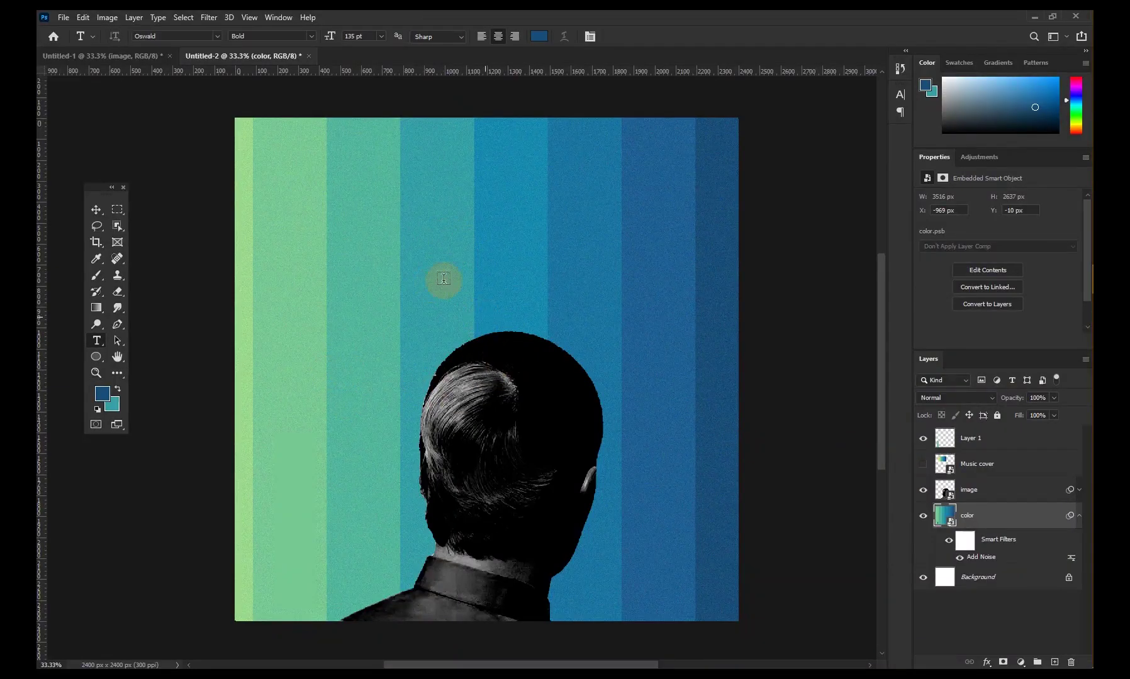
- Type a white 'FAR AWAY' title near the top and shift it toward the cover's centre
left_click(538, 36)
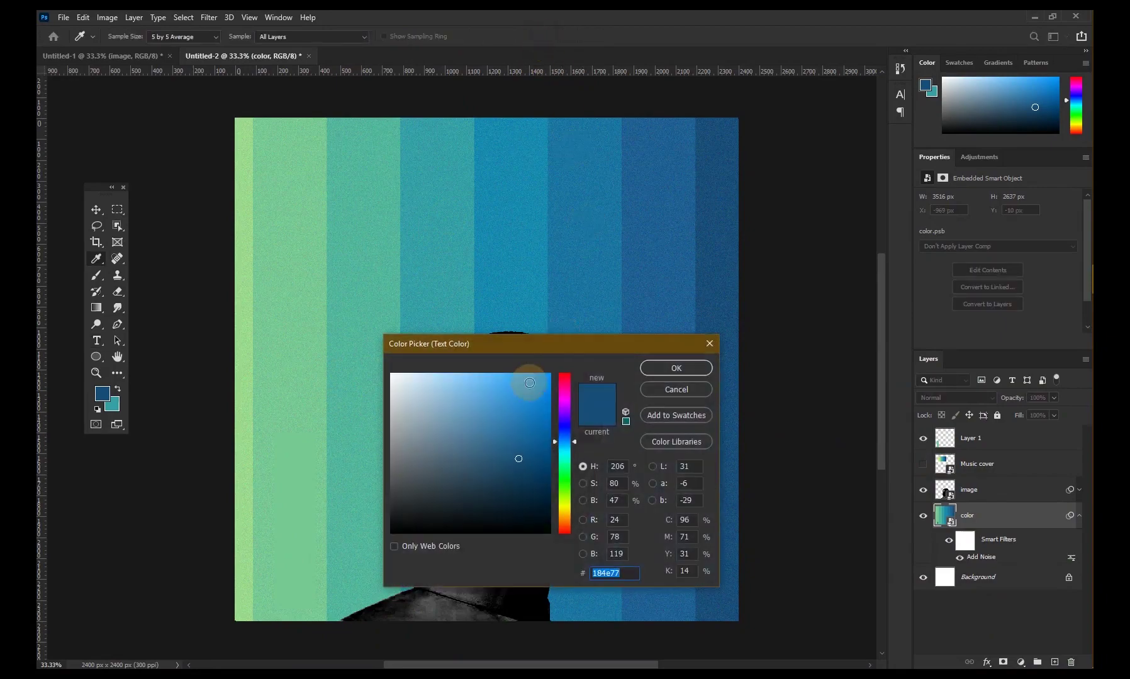
left_click_drag(524, 379, 310, 333)
left_click(676, 368)
left_click(365, 286)
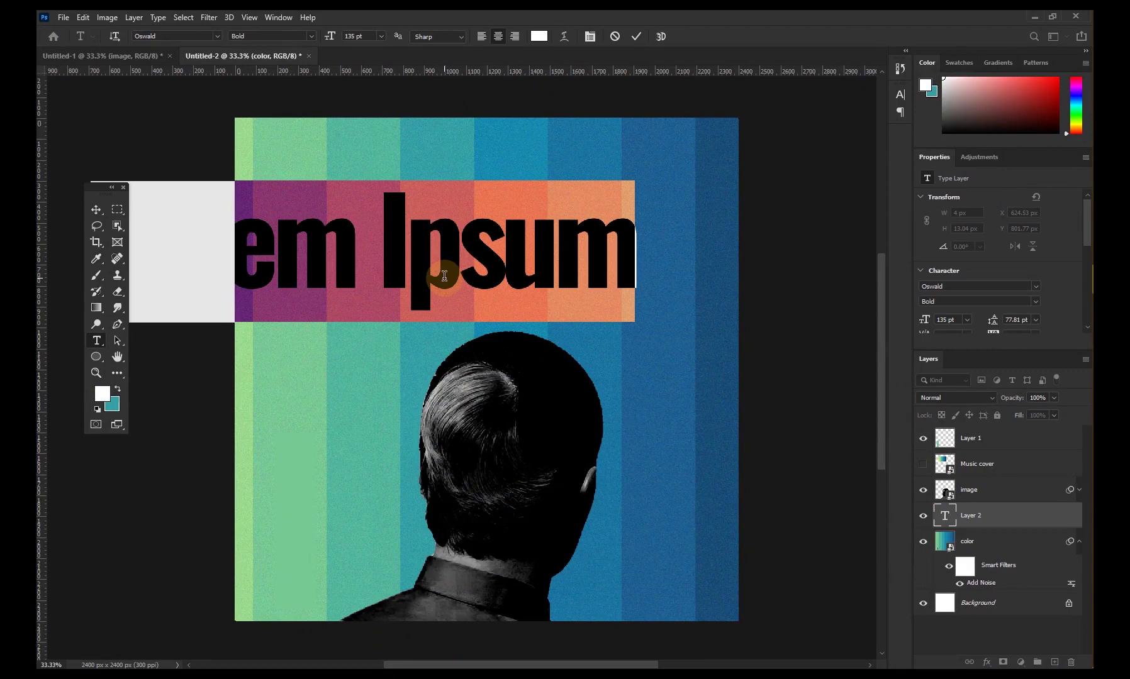
type("FAR")
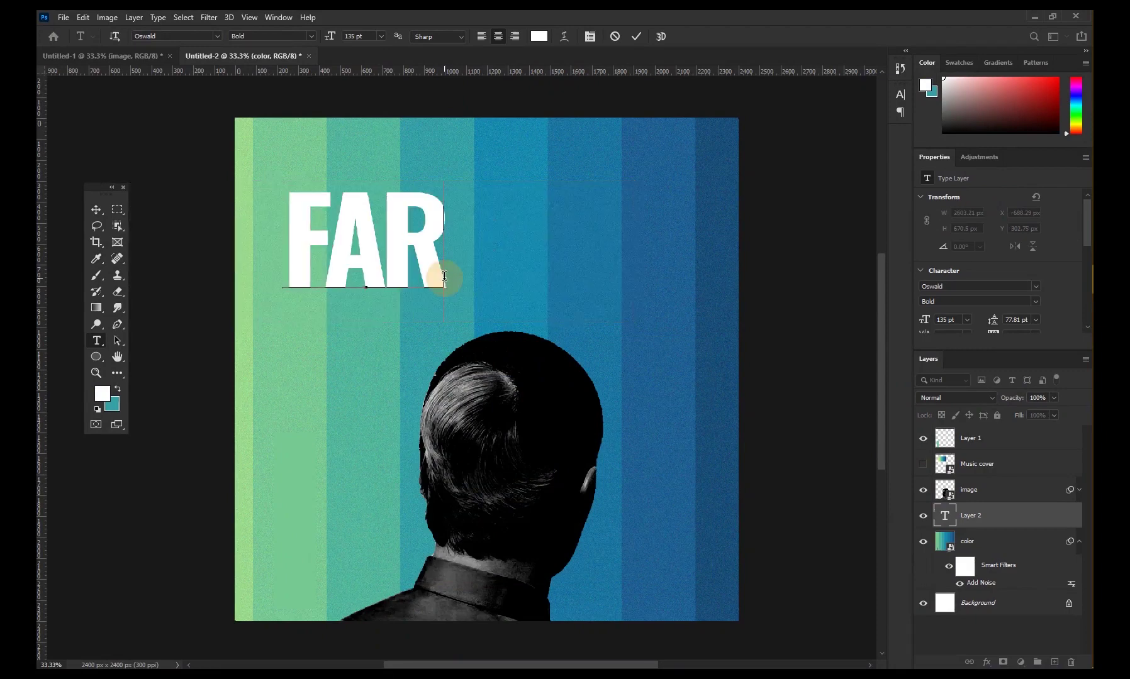
type(" AWAY")
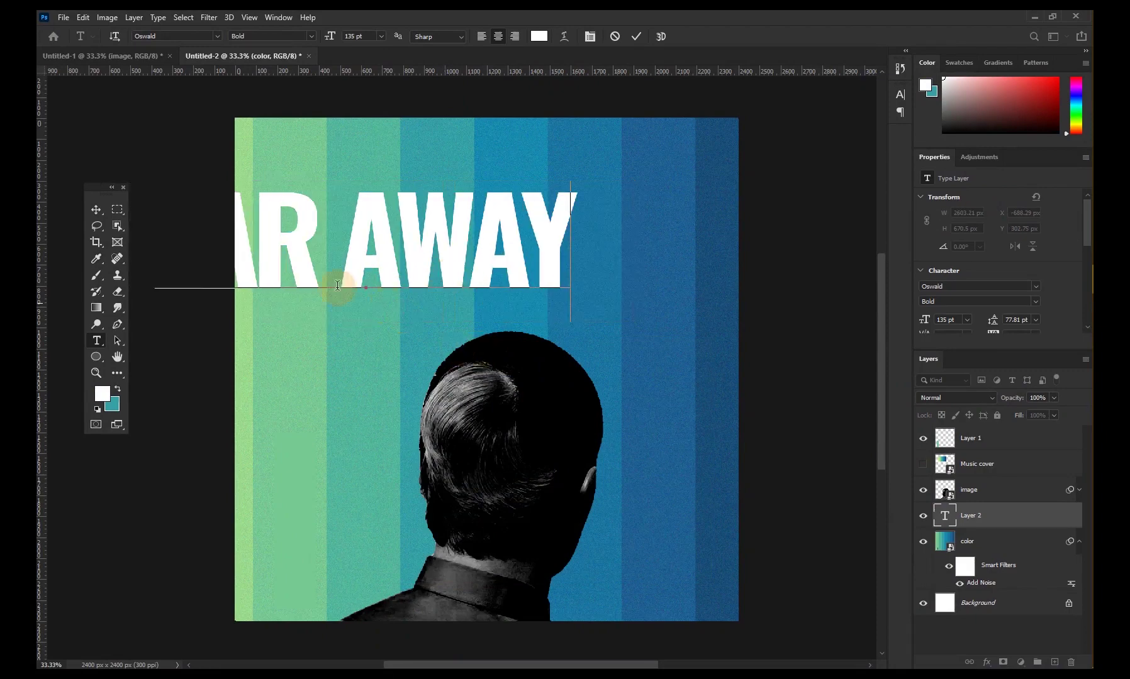
left_click(98, 211)
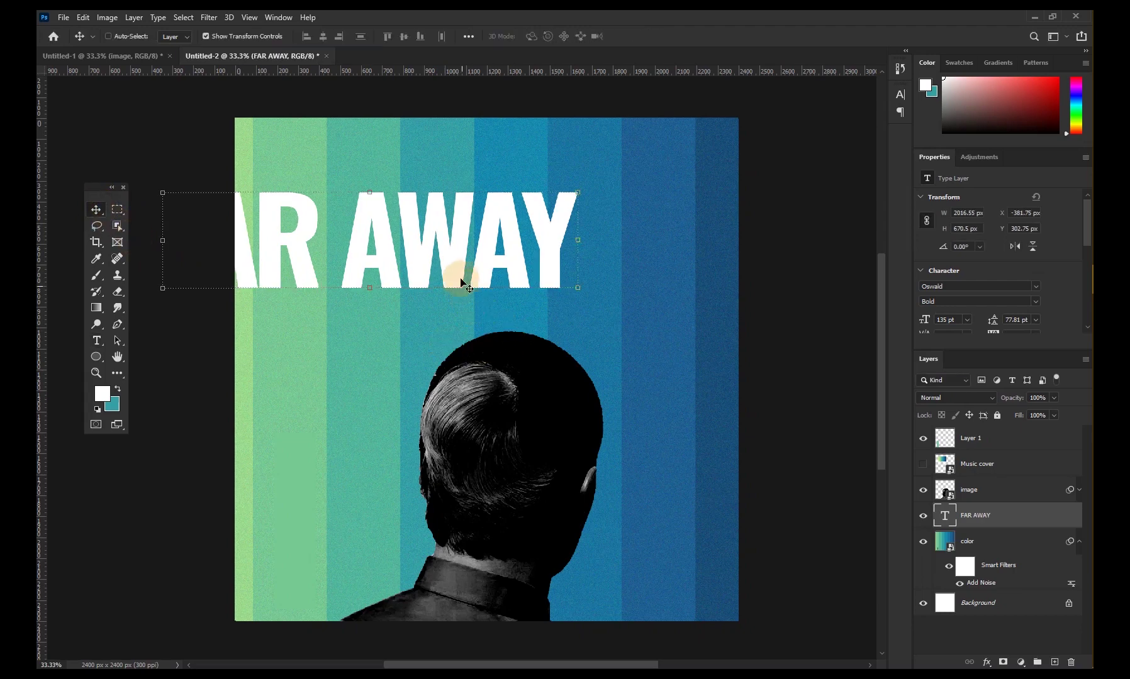
left_click_drag(449, 270, 545, 245)
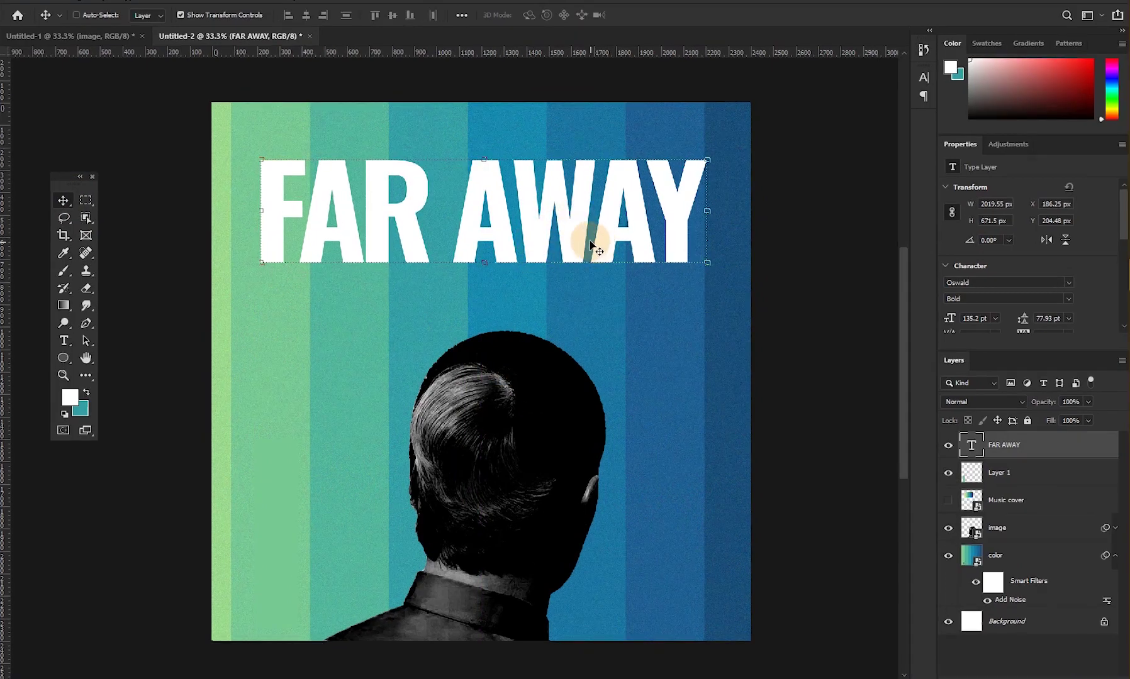
- Centre the title near the top and duplicate it, moving the copy straight down below
left_click_drag(595, 242, 598, 254)
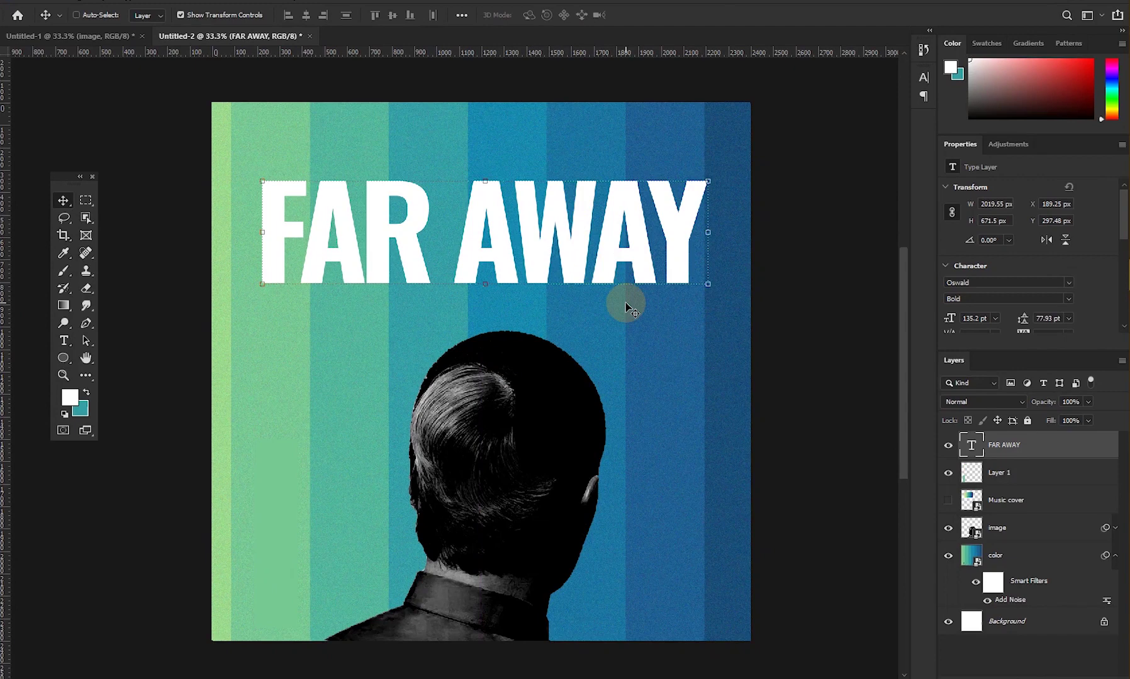
key("ctrl+j")
left_click_drag(583, 259, 607, 364)
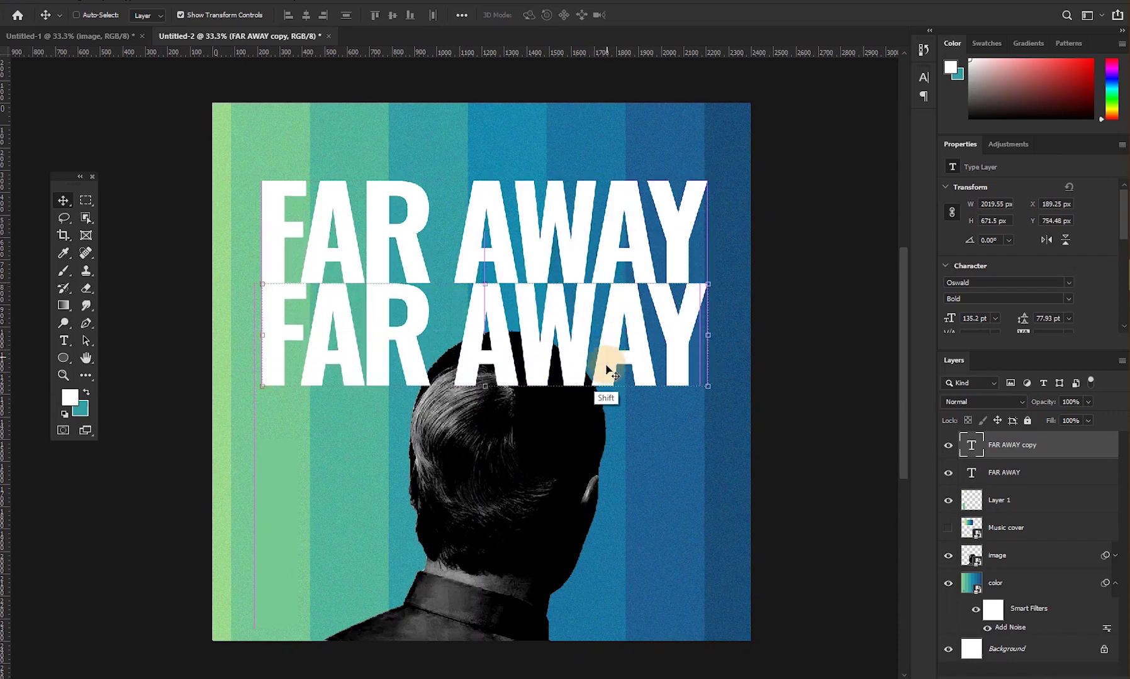
- Reorder layers so FAR AWAY copy sits behind the man's image, and set its Fill to 0%
left_click(1022, 479)
left_click(1039, 445)
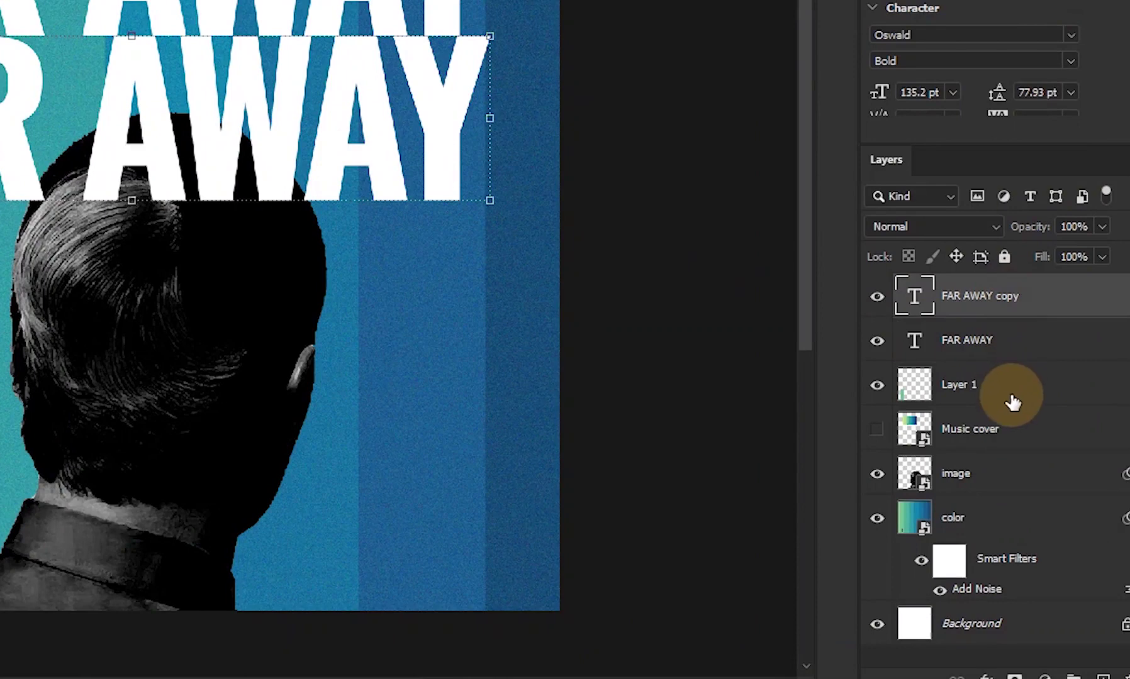
left_click_drag(1003, 386, 1001, 476)
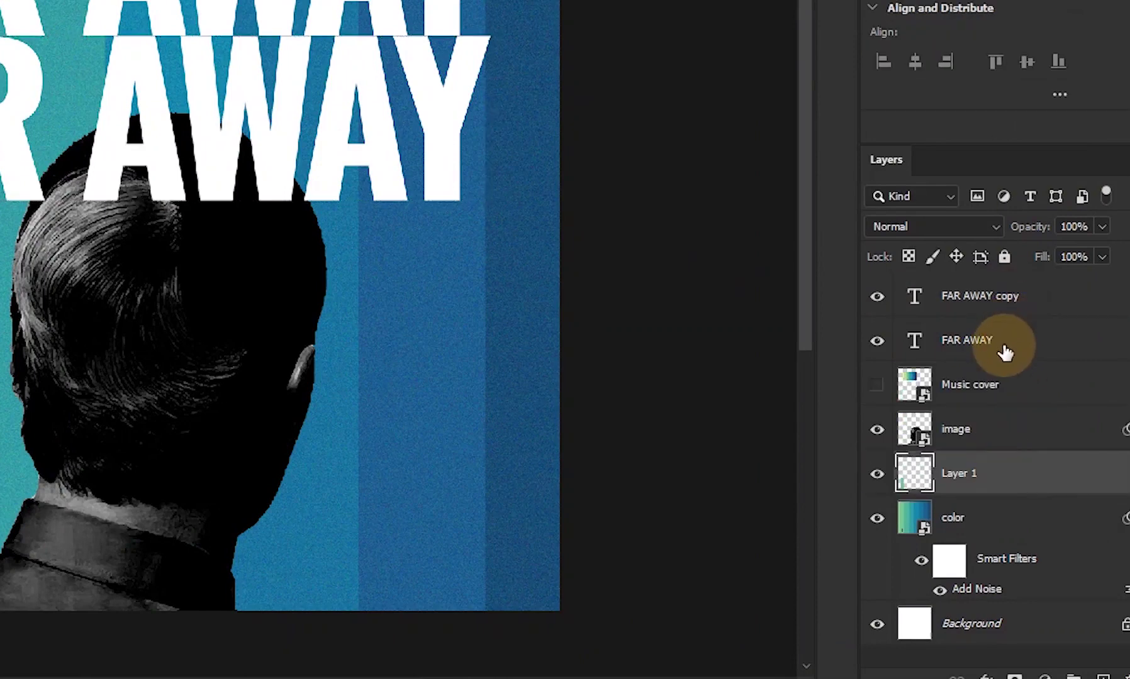
left_click(1005, 347)
left_click_drag(1021, 298, 1024, 449)
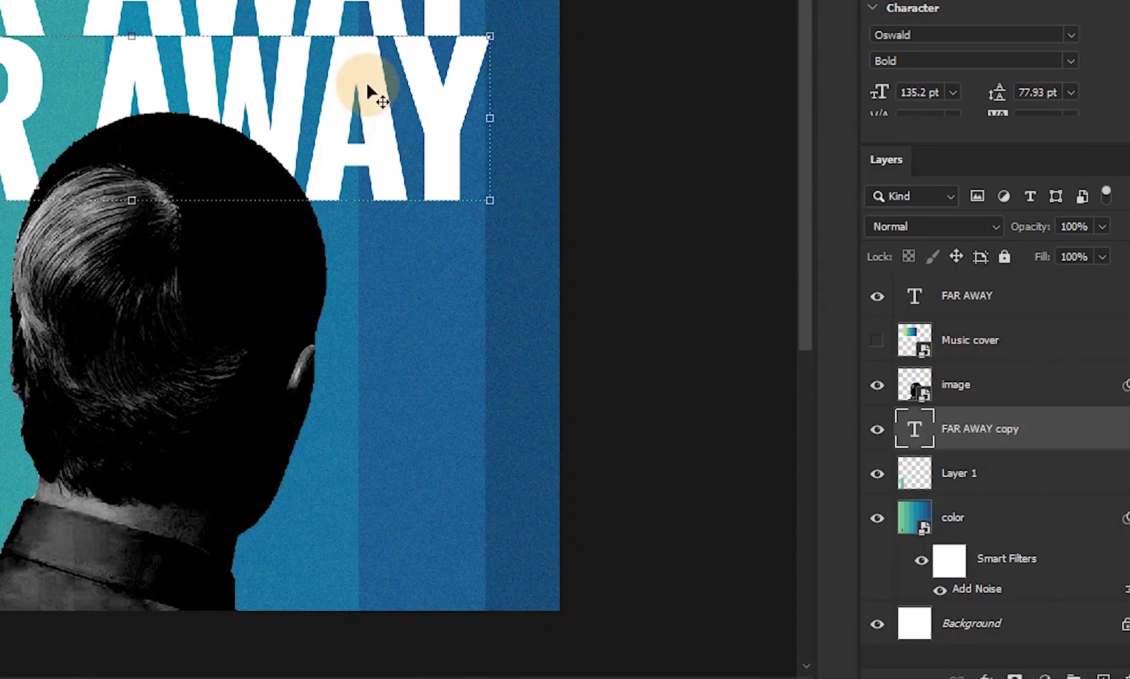
left_click(1102, 257)
left_click(1049, 439)
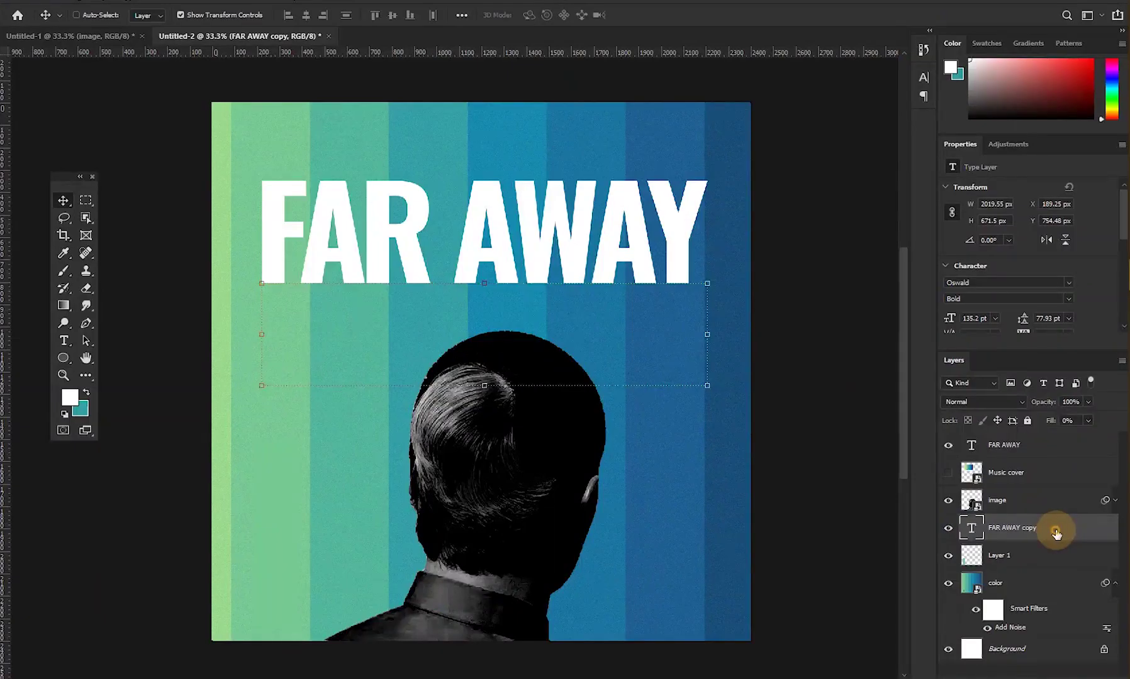
- Add a 6 px stroke to FAR AWAY copy, coloured white sampled from the title letters
double_click(1056, 535)
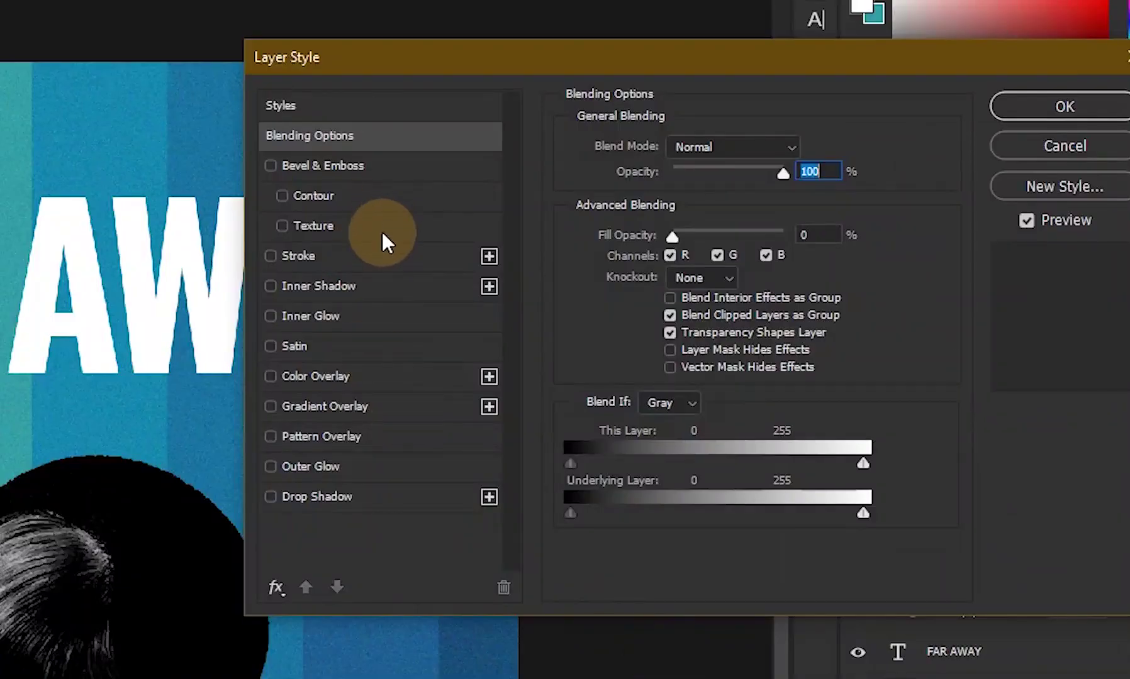
left_click(371, 259)
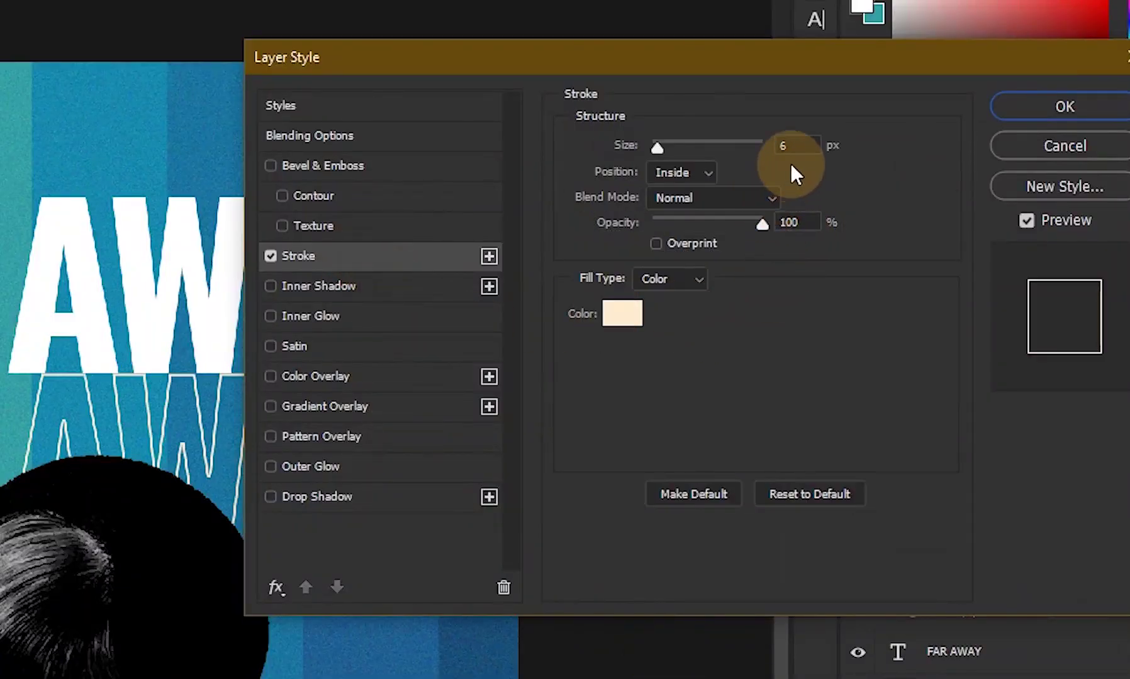
left_click_drag(685, 143, 653, 144)
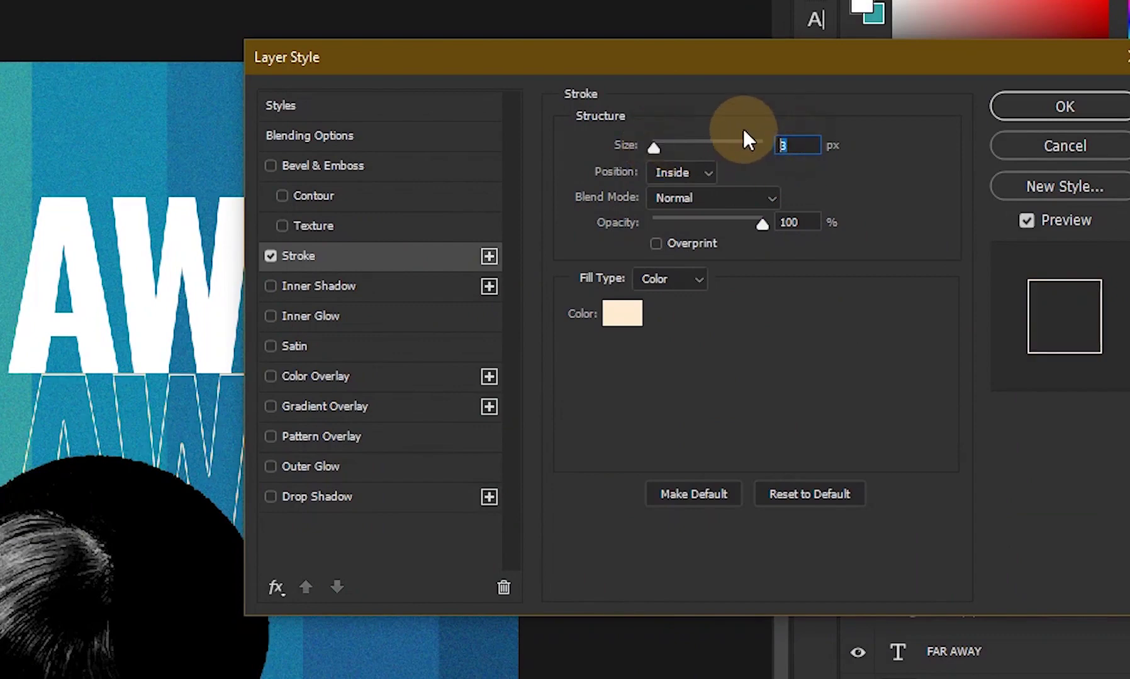
type("6")
left_click(622, 312)
left_click(78, 249)
left_click(376, 482)
left_click(435, 523)
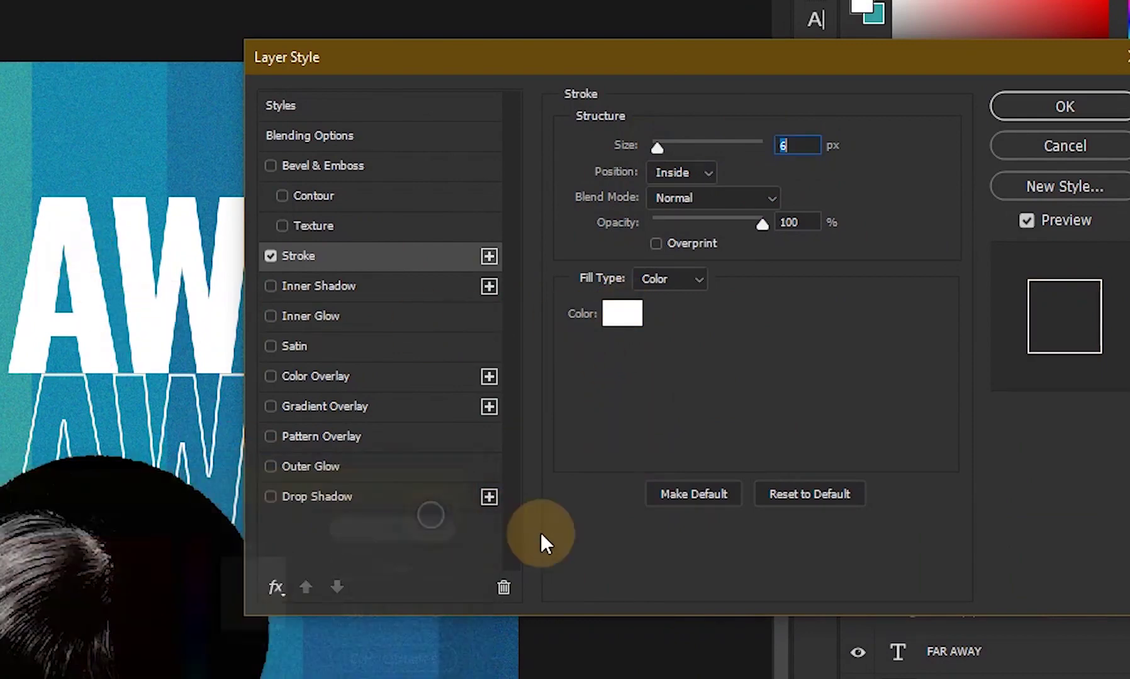
left_click(1004, 102)
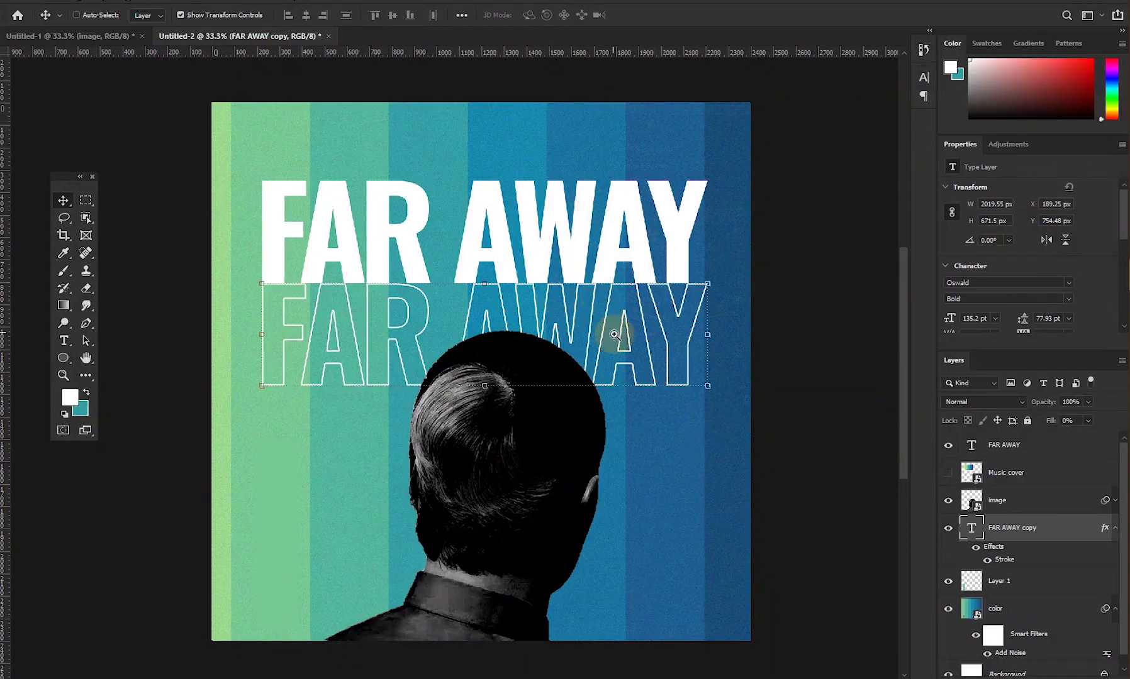
key("z")
left_click(615, 335, "alt")
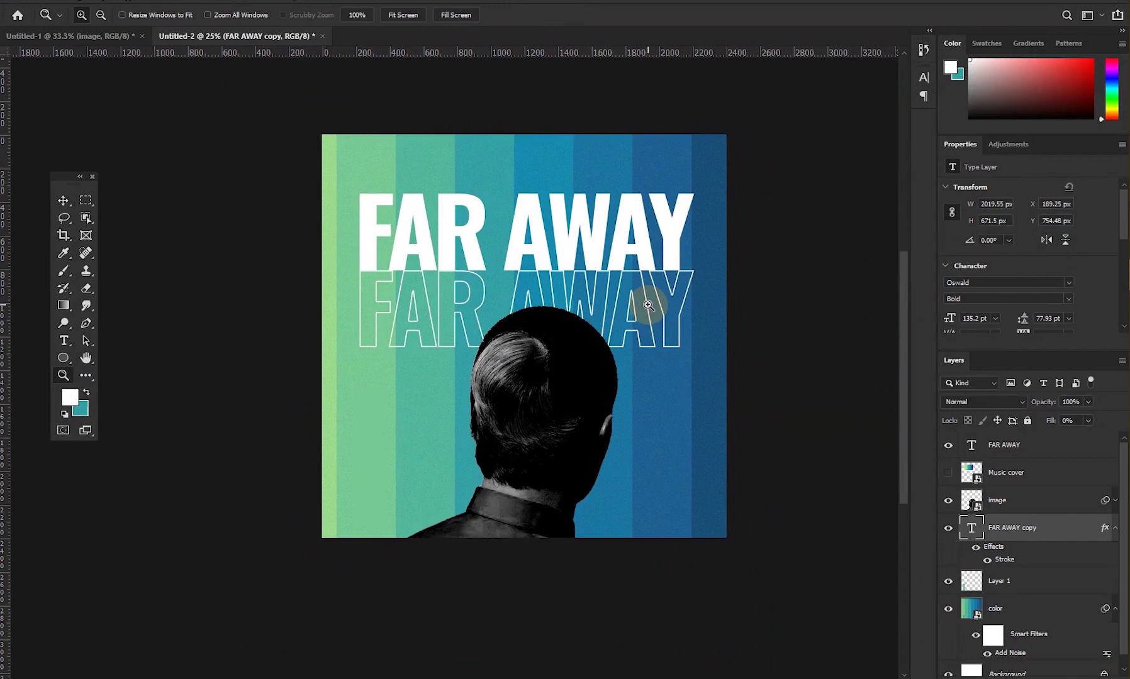
- Nudge the outlined FAR AWAY copy one step down with the Move tool
key("v")
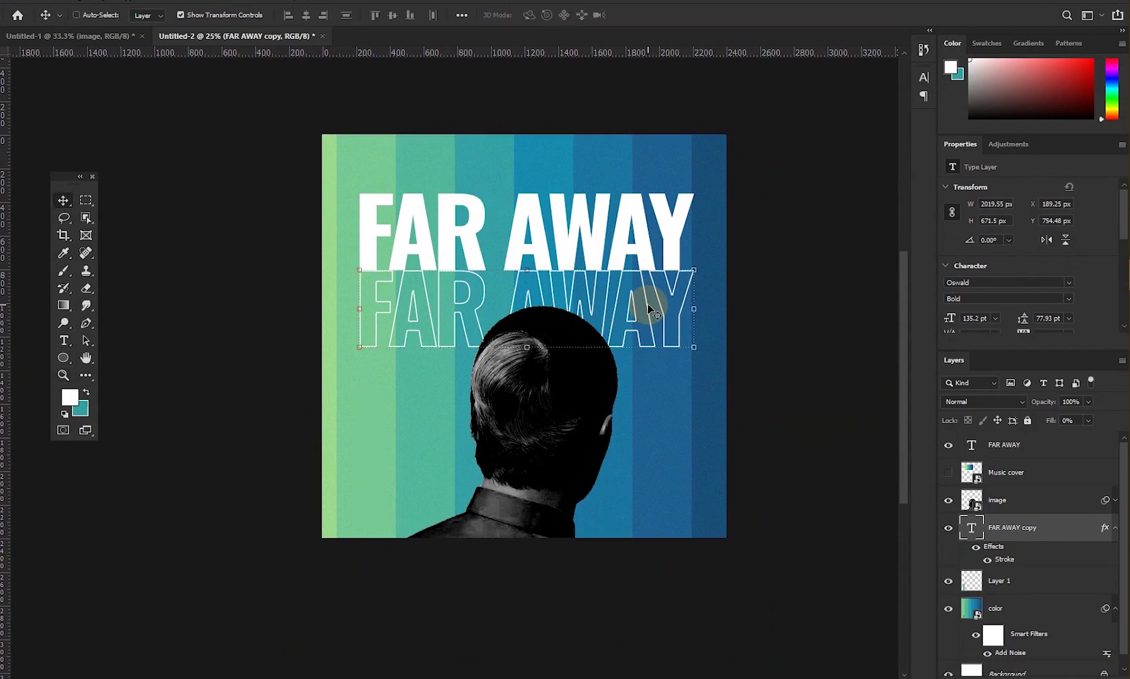
key("Down")
key("Down")
key("Down")
key("Down")
key("z")
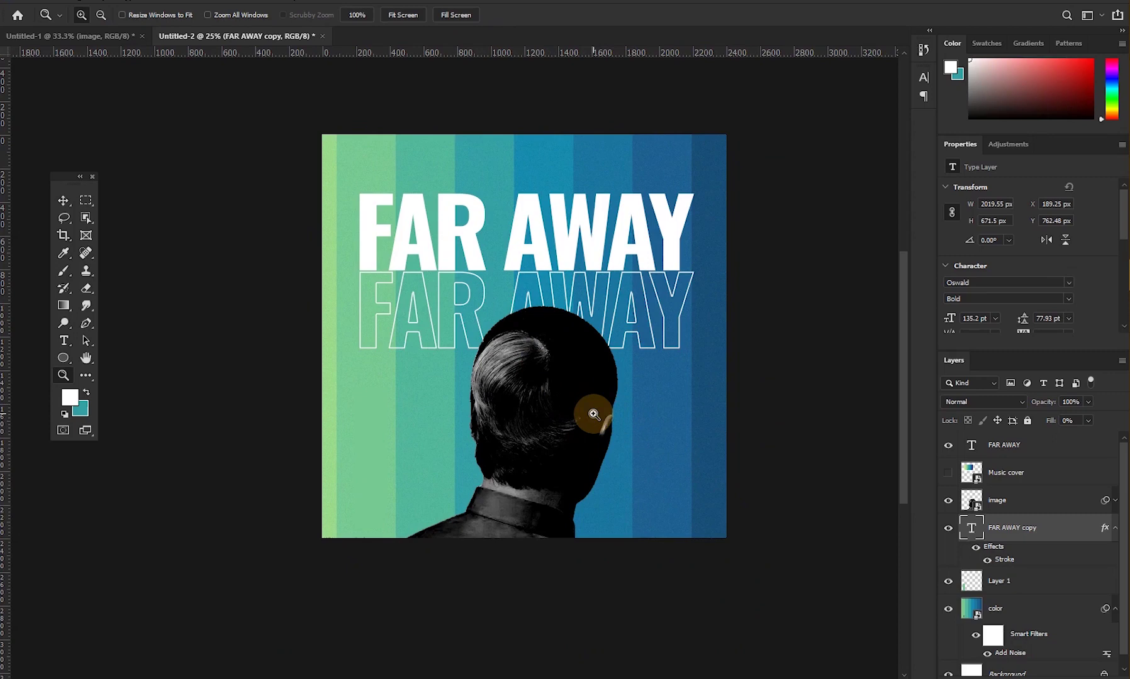
- Duplicate the solid FAR AWAY title layer, undoing an accidental copy of the outline layer
key("ctrl+j")
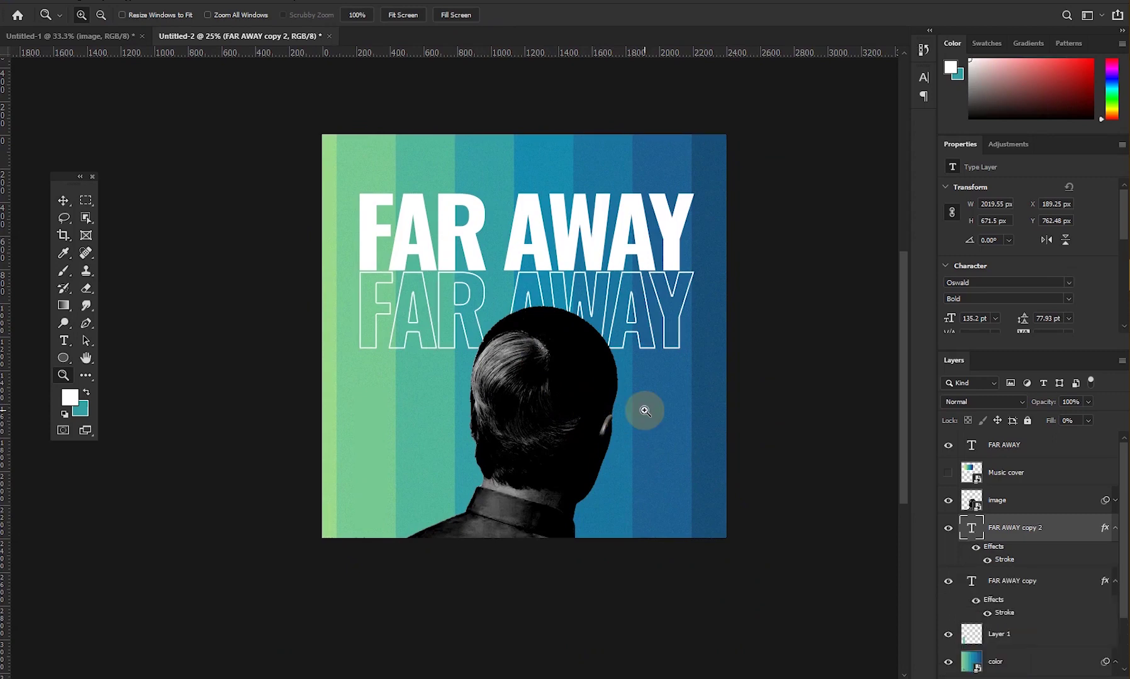
key("ctrl+z")
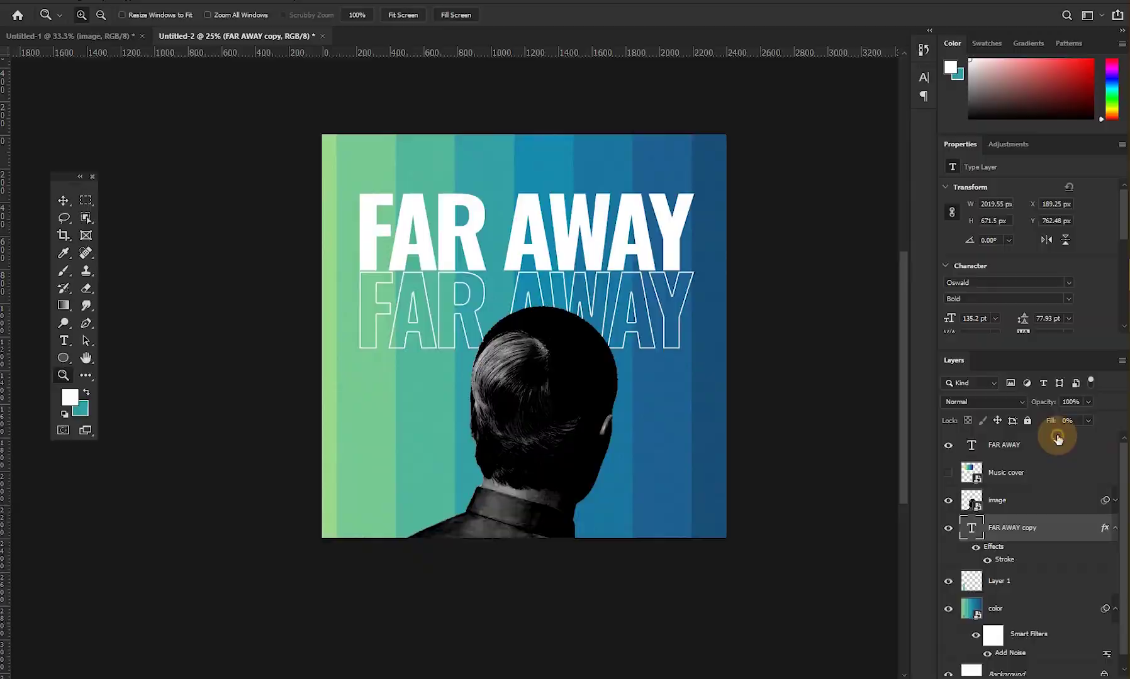
left_click(1058, 436)
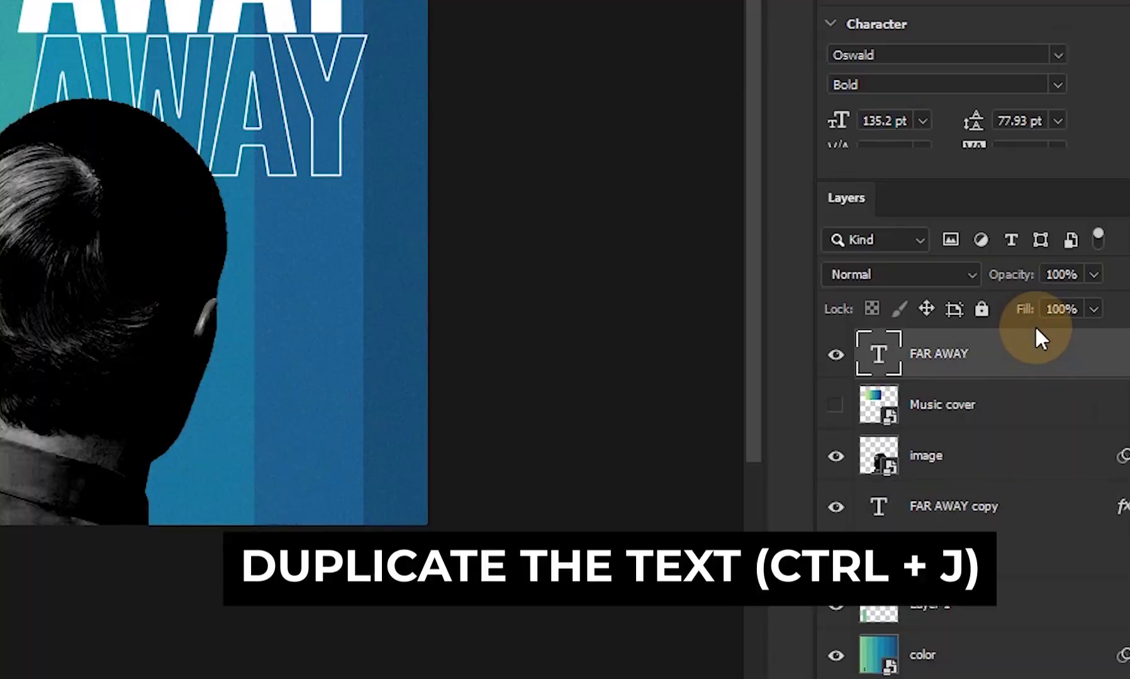
key("ctrl+j")
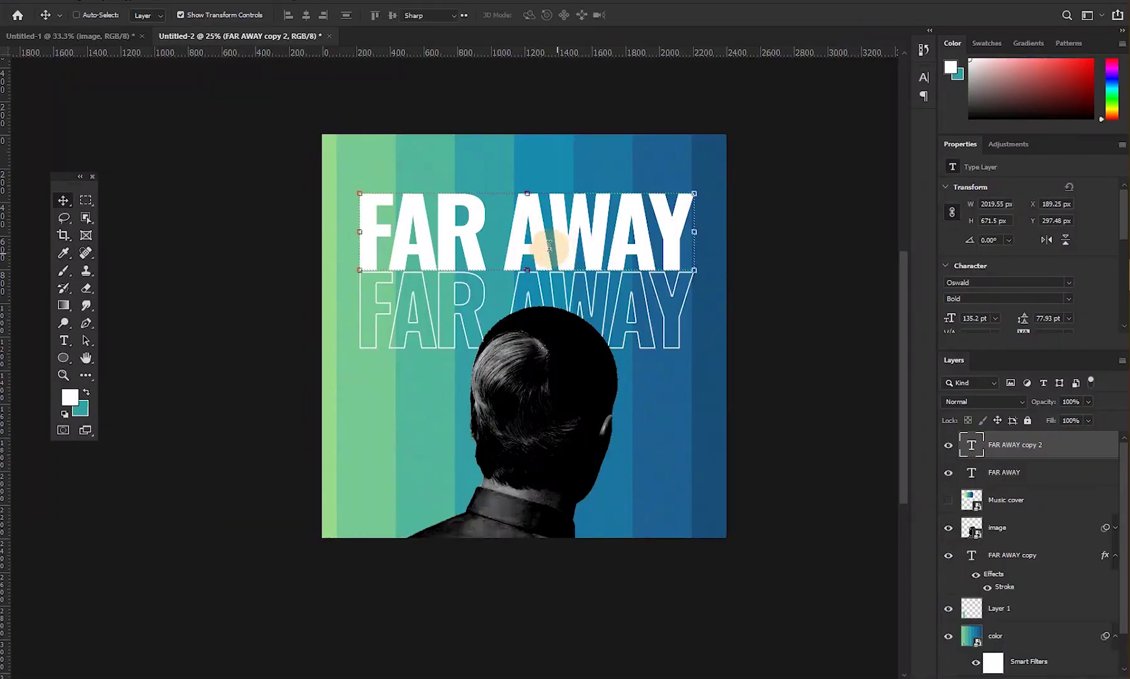
- Replace the duplicated title's text with the artist name
double_click(548, 246)
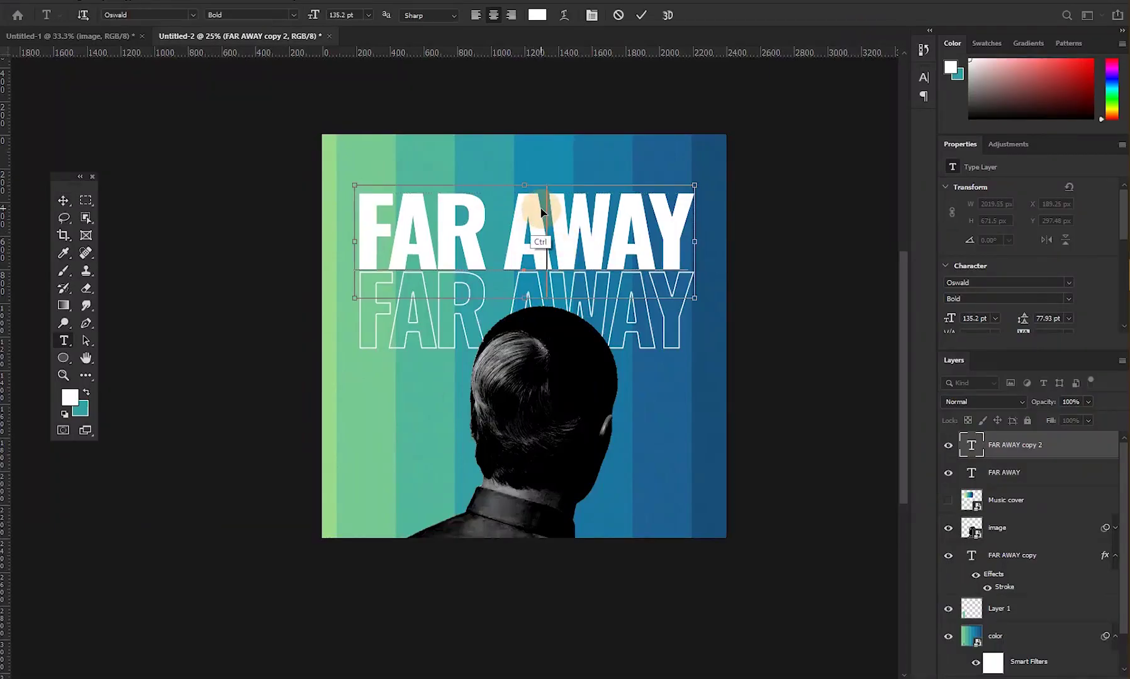
type("KARMA")
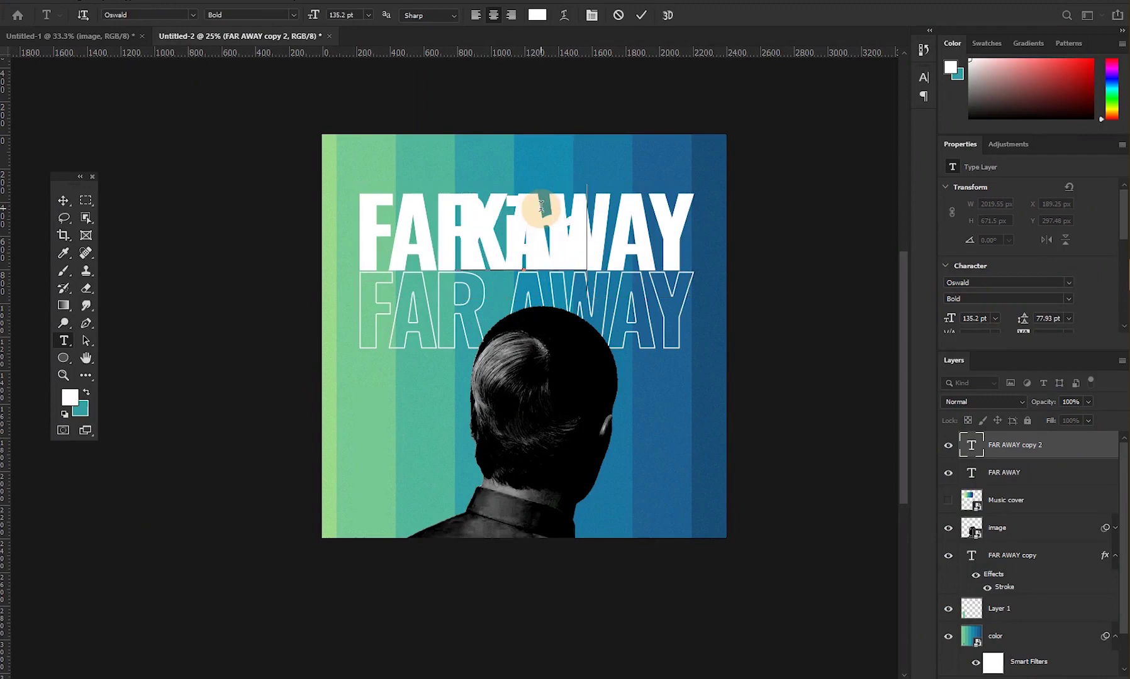
type("y")
key("ctrl+a")
left_click(63, 200)
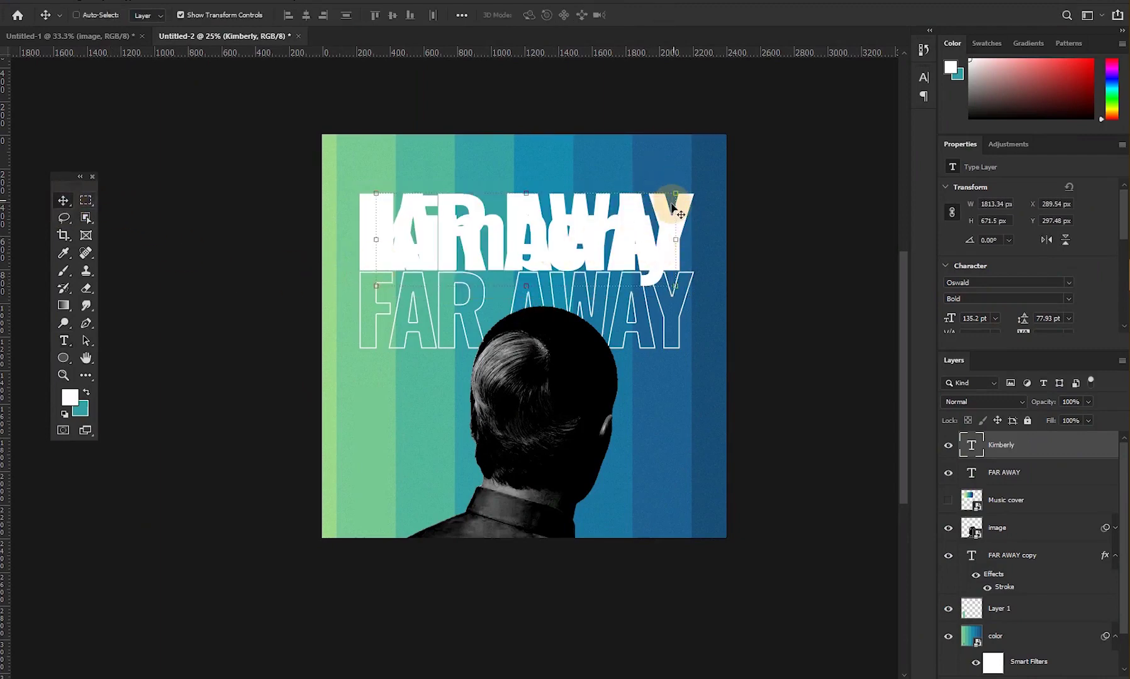
- Scale the artist name down, place it in the bottom-right corner, and duplicate that layer
key("ctrl+t")
left_click_drag(675, 184, 667, 531)
key("Return")
key("ctrl+t")
key("Return")
left_click_drag(644, 422, 658, 442)
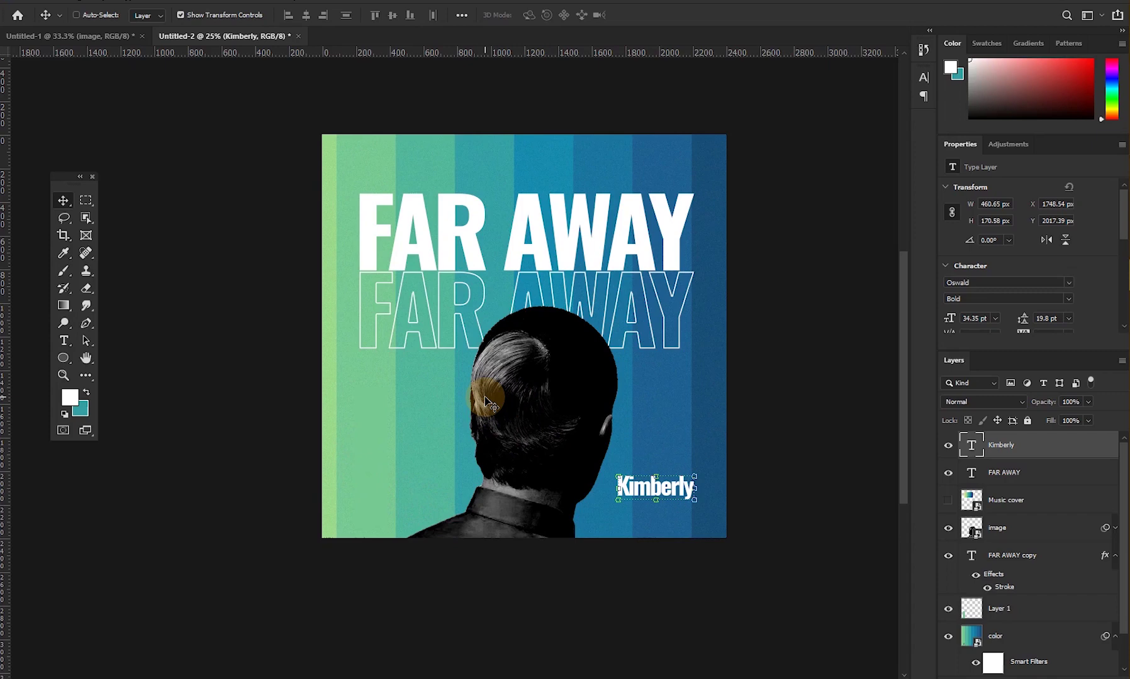
key("ctrl+j")
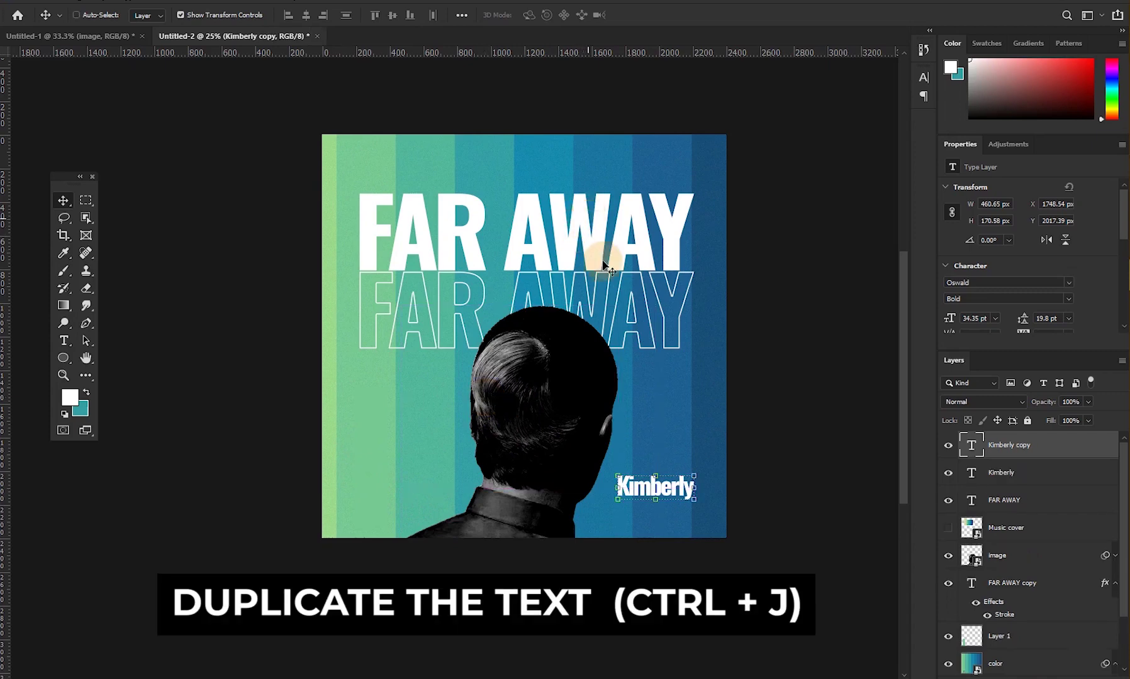
- Move the duplicated name to the bottom-left and retype it as 'EP.1'
left_click_drag(613, 375, 366, 328)
key("t")
left_click(426, 423)
double_click(426, 423)
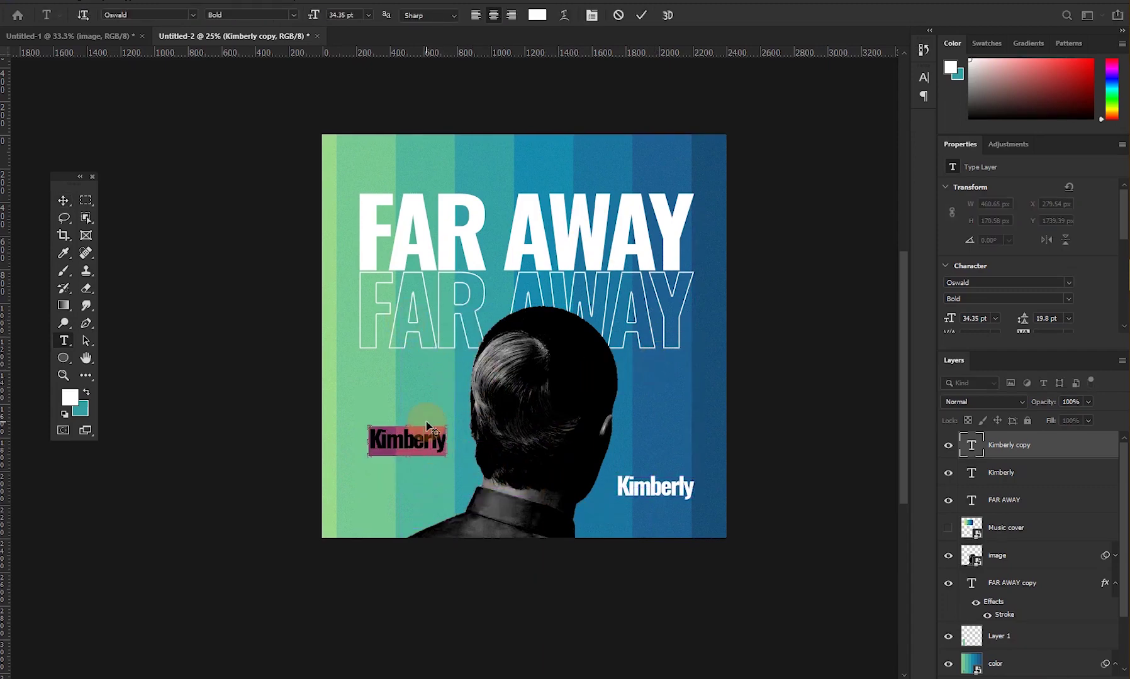
type("EP")
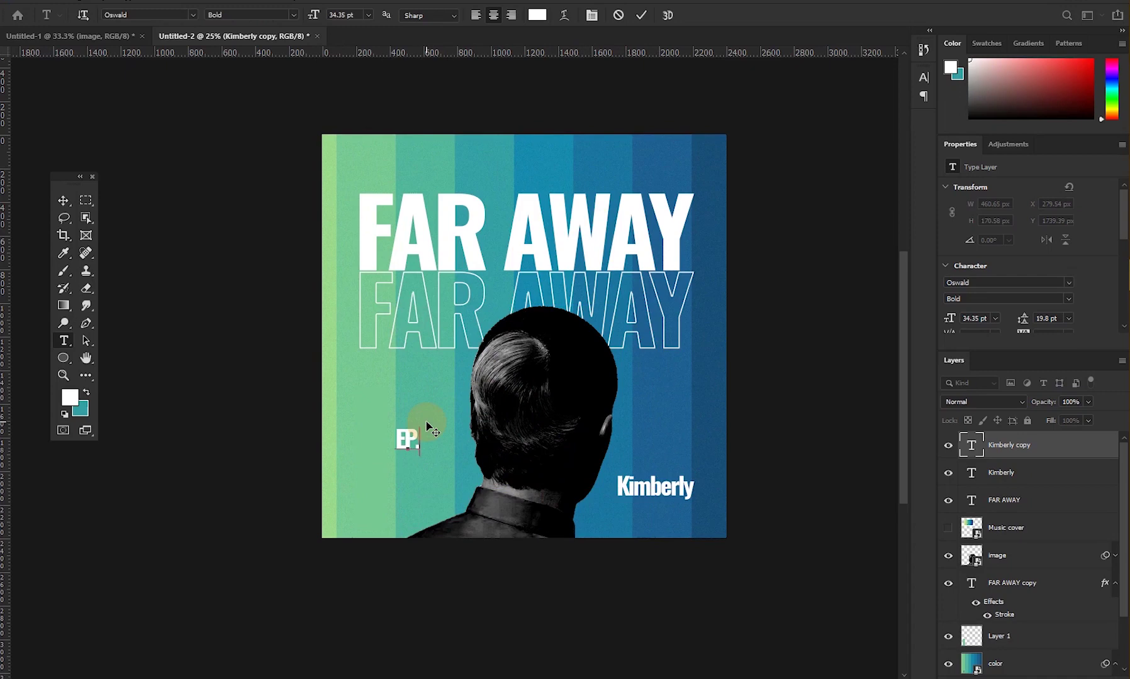
type(".01")
key("BackSpace")
left_click(63, 200)
- Position EP.1 in the corner using a temporary guide, and lower the artist name level with it
left_click_drag(472, 363, 451, 414)
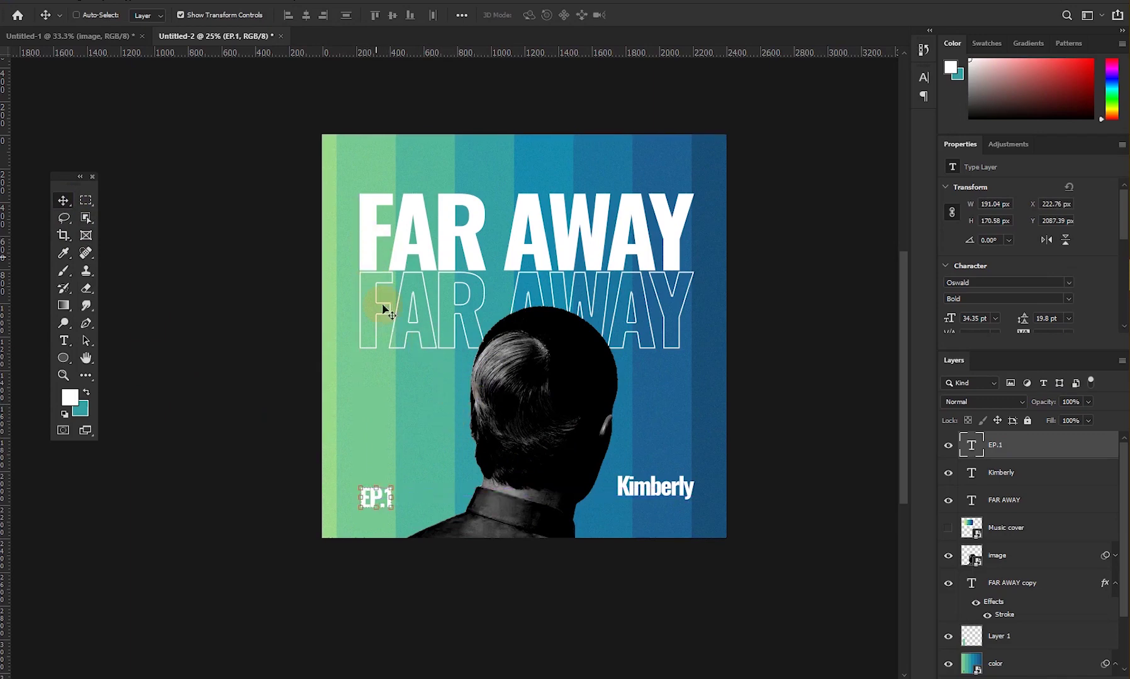
left_click_drag(7, 232, 361, 314)
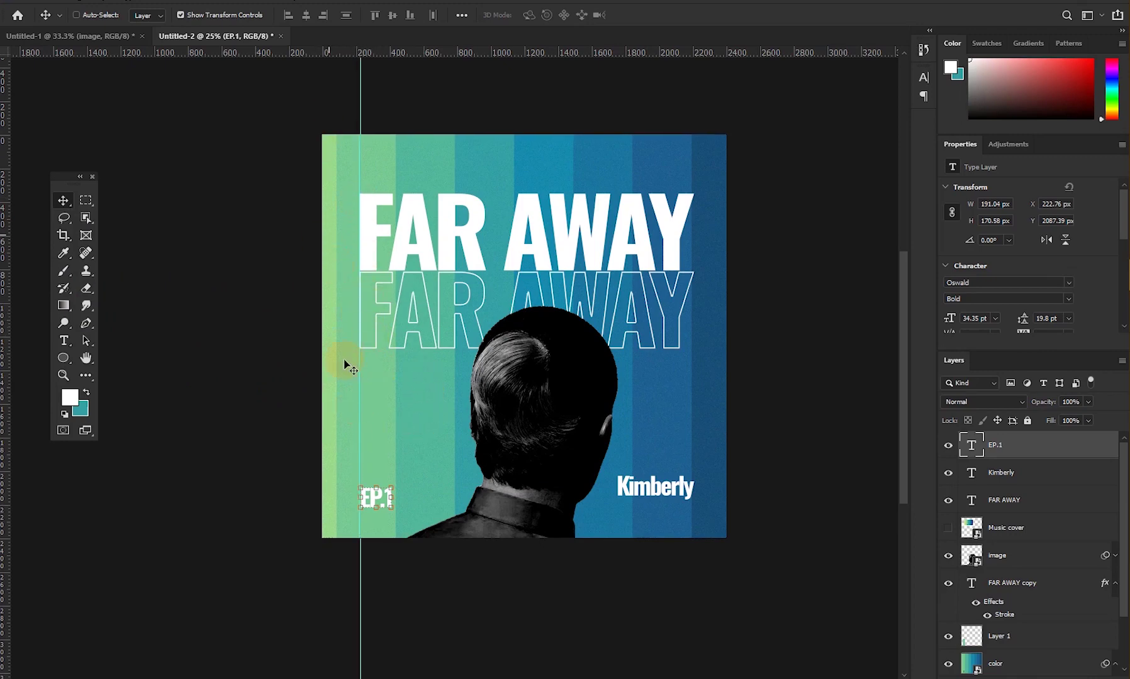
key("ctrl+;")
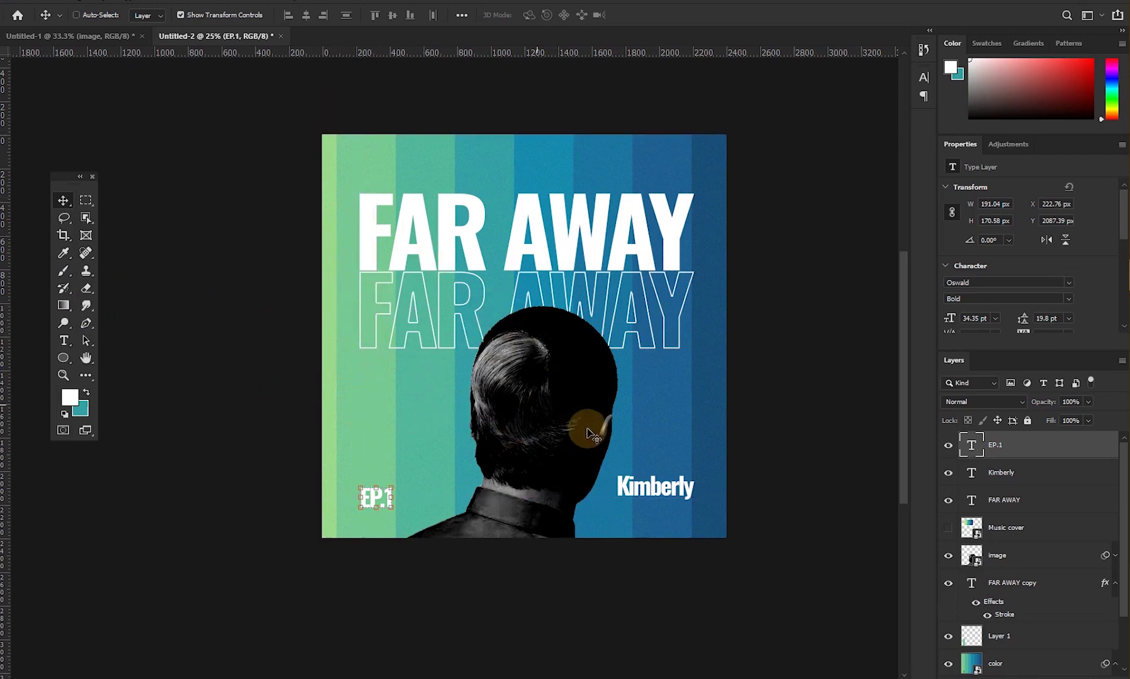
left_click(1005, 472)
mouse_move(698, 368)
left_mouse_down()
mouse_move(697, 383)
mouse_move(696, 373)
left_mouse_up()
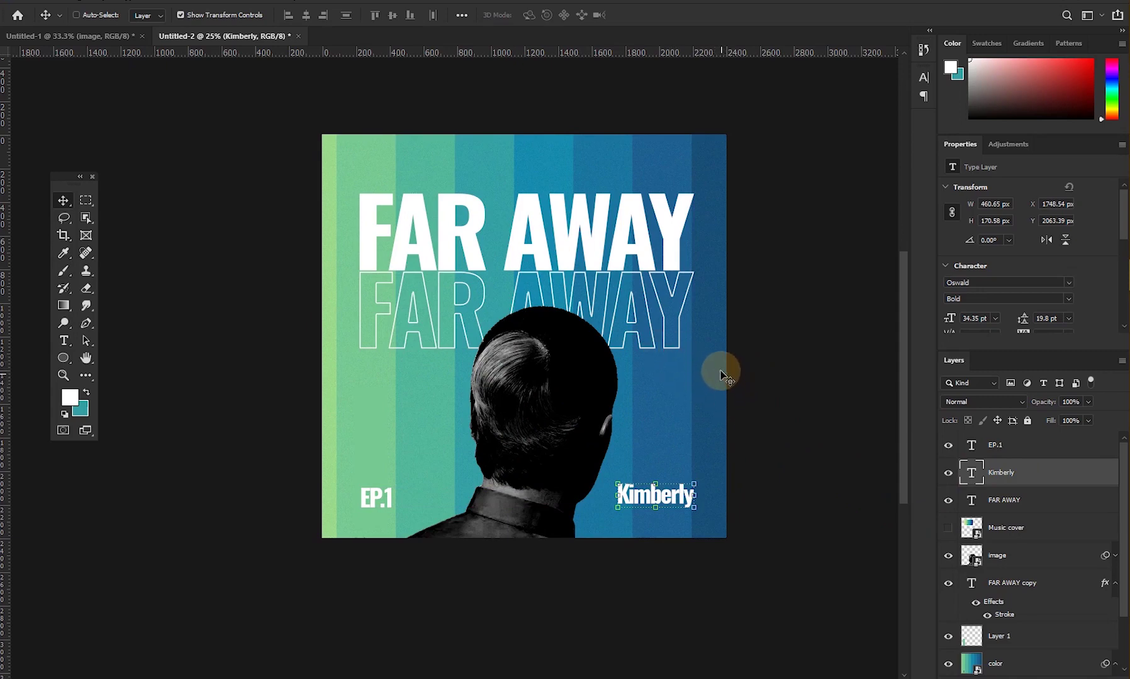
- Type the producer credit line on the cover, correcting a mistyped letter
key("t")
left_click(399, 431)
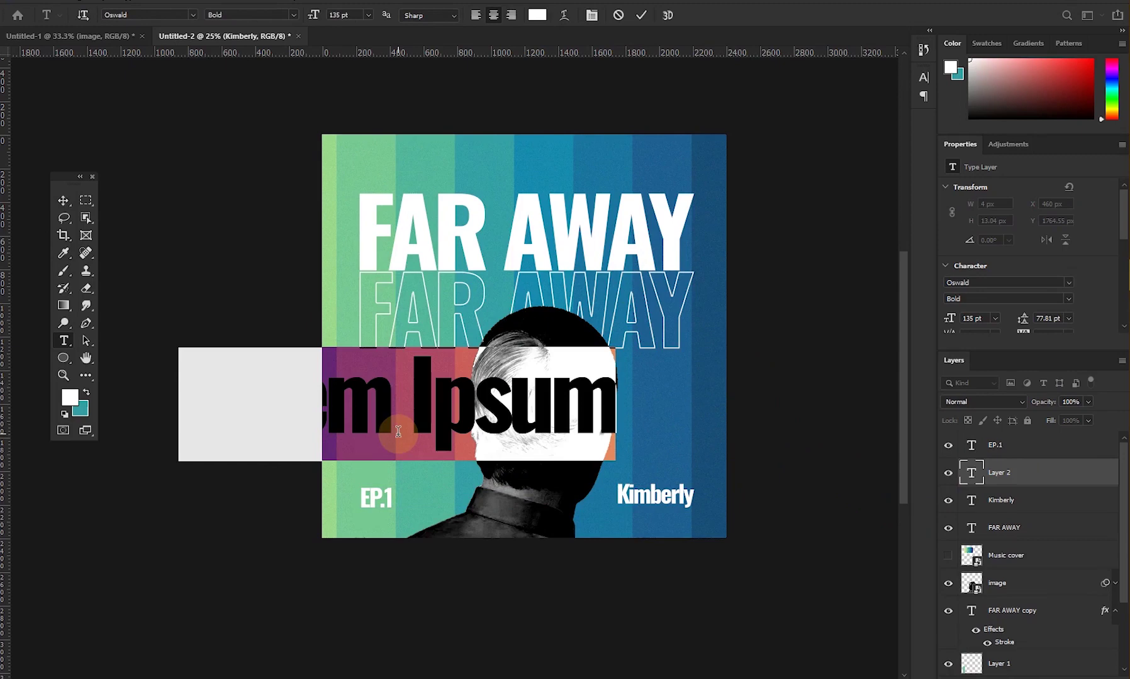
type("PRODU")
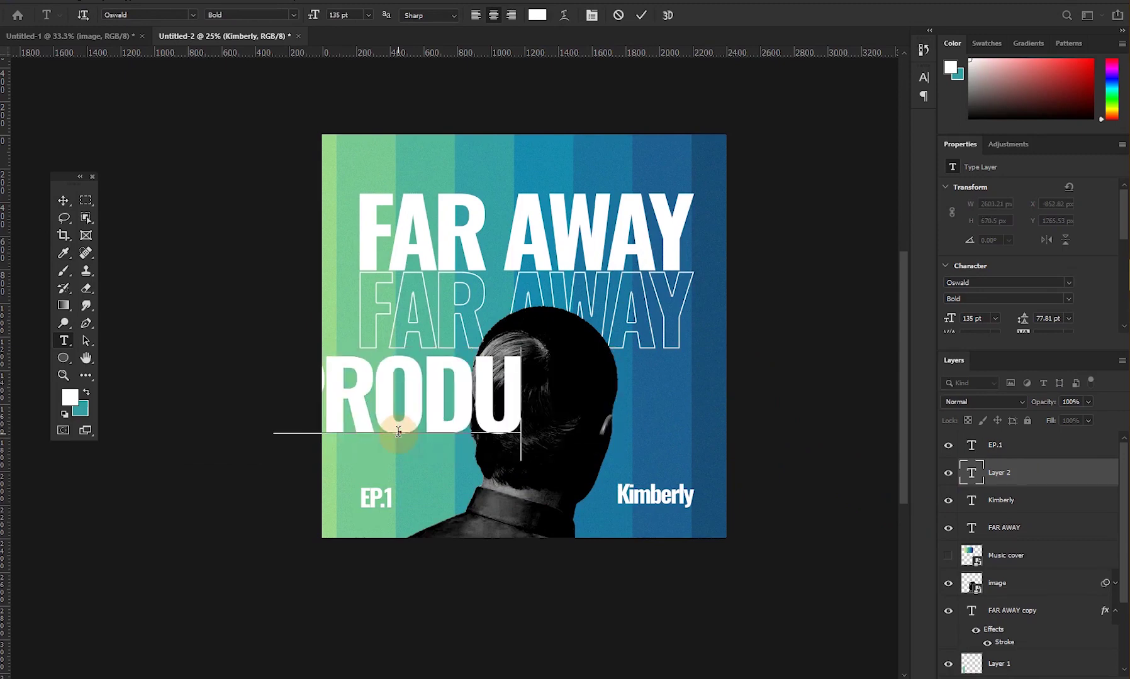
type("CED BY")
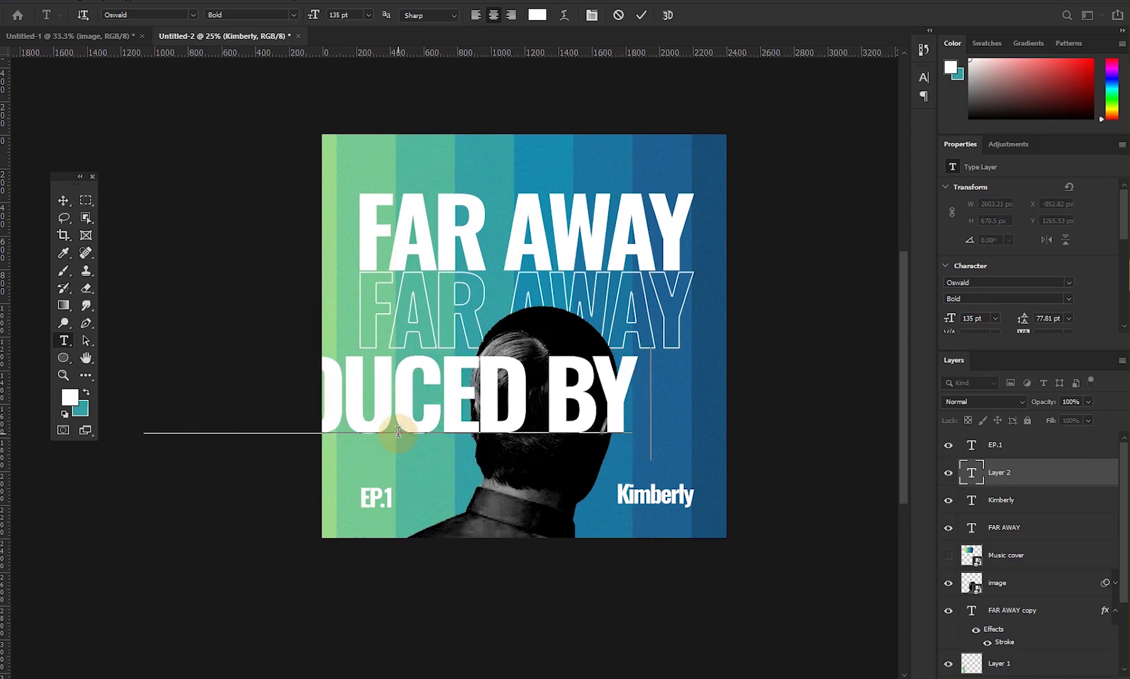
type(" KOR")
key("BackSpace")
type("'RAH")
- Set the producer credit to Montserrat Regular at 24 pt
key("ctrl+a")
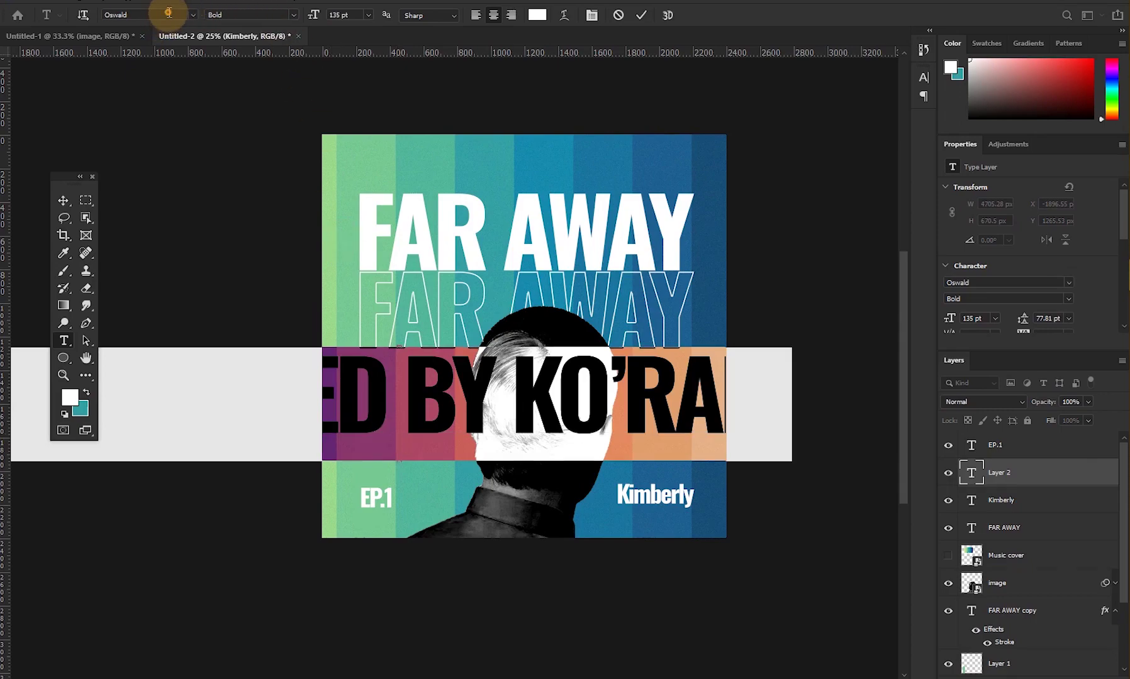
left_click(172, 17)
type("M")
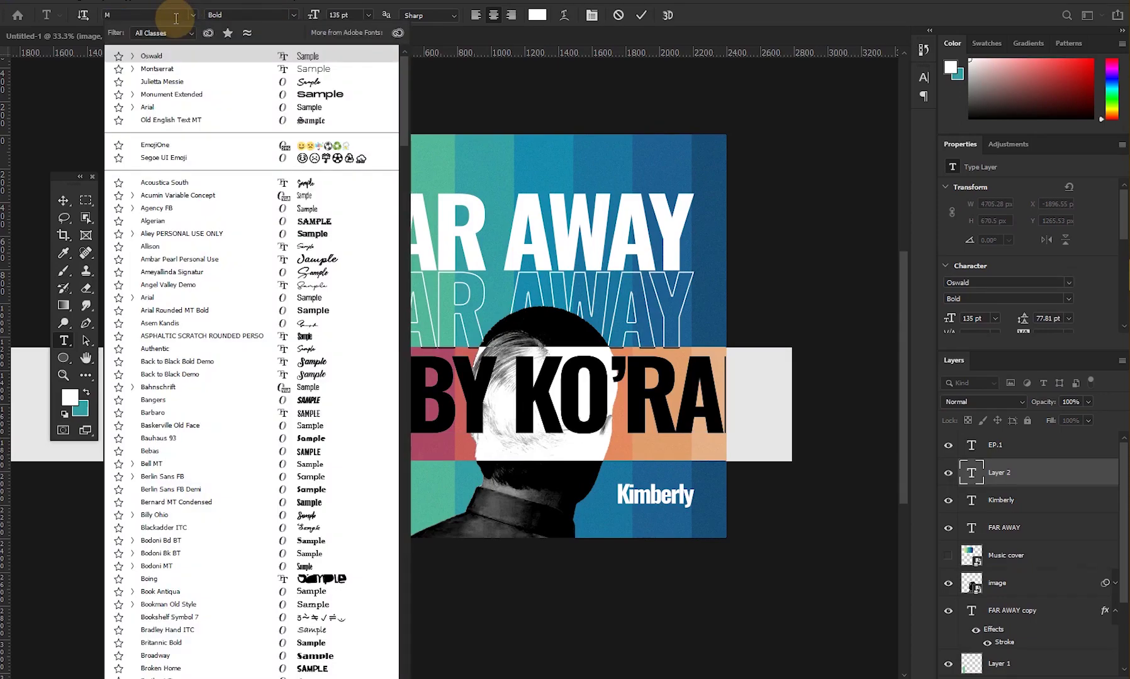
type("ONTSERRAT")
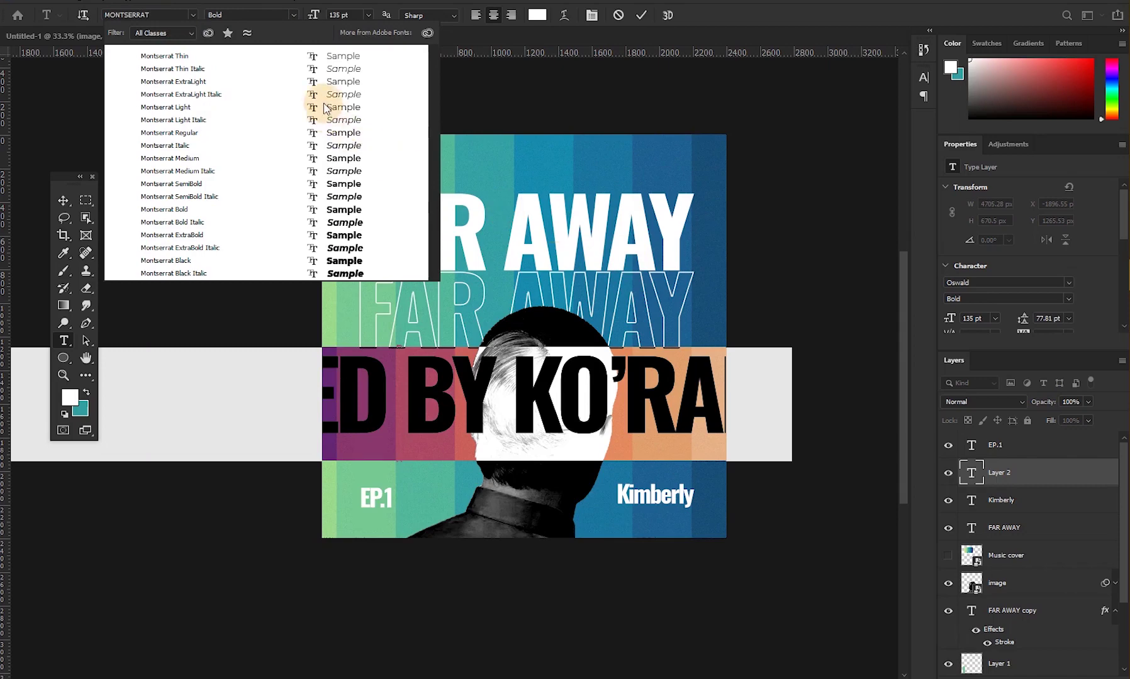
left_click(346, 133)
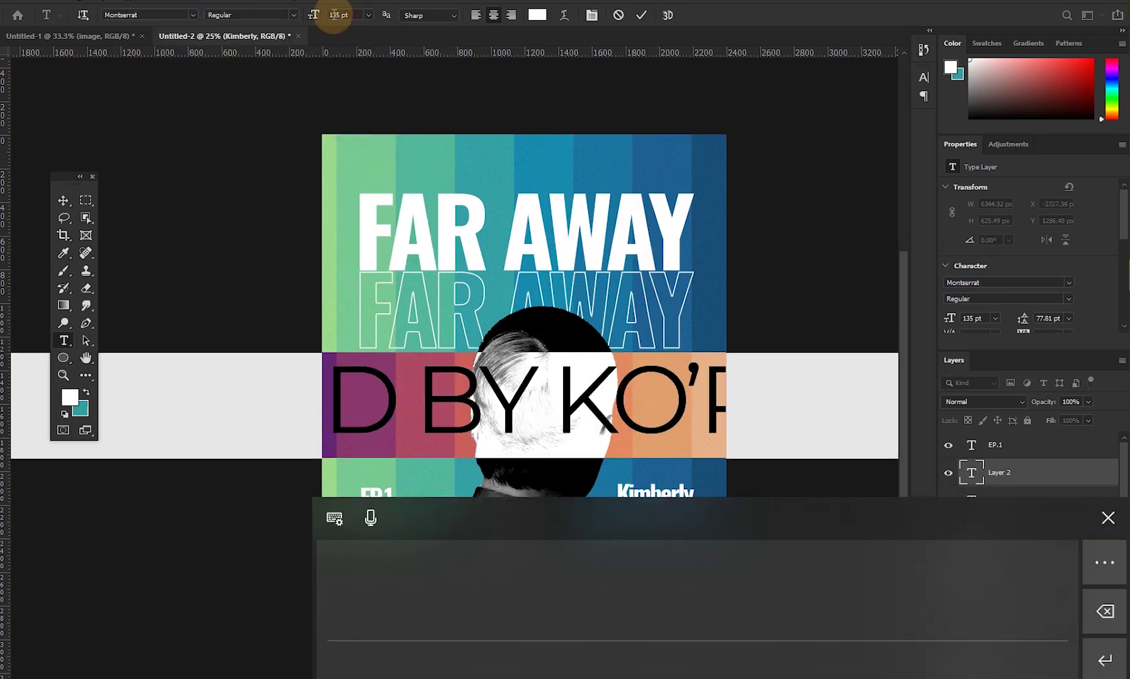
type("24")
key("Return")
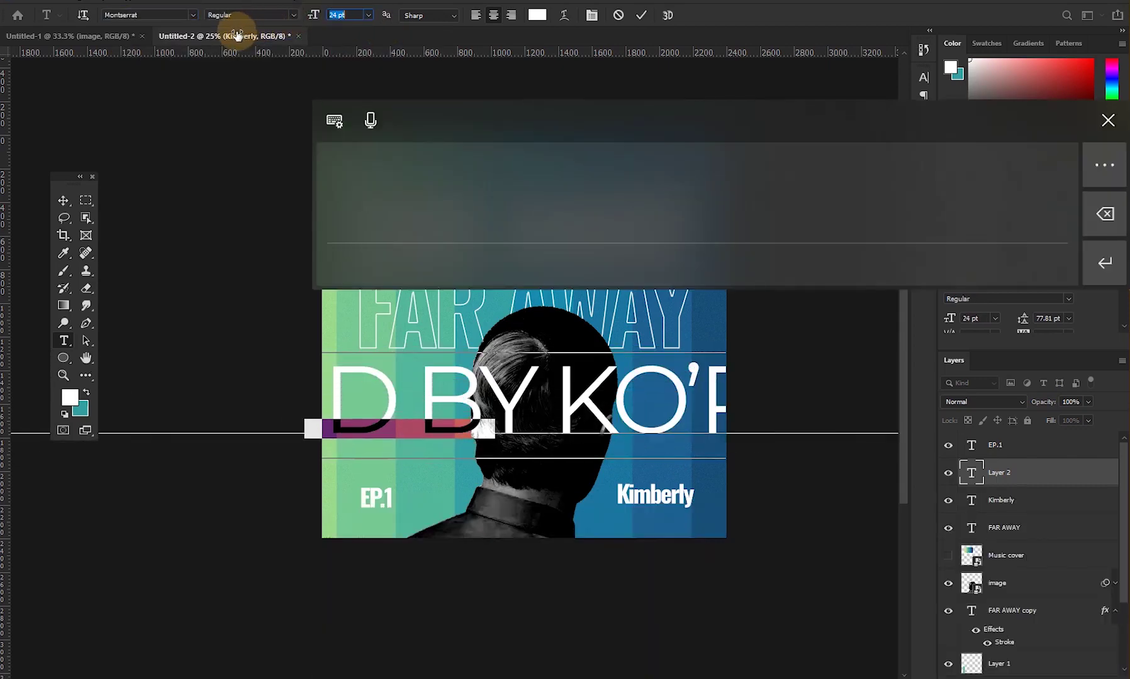
left_click(64, 201)
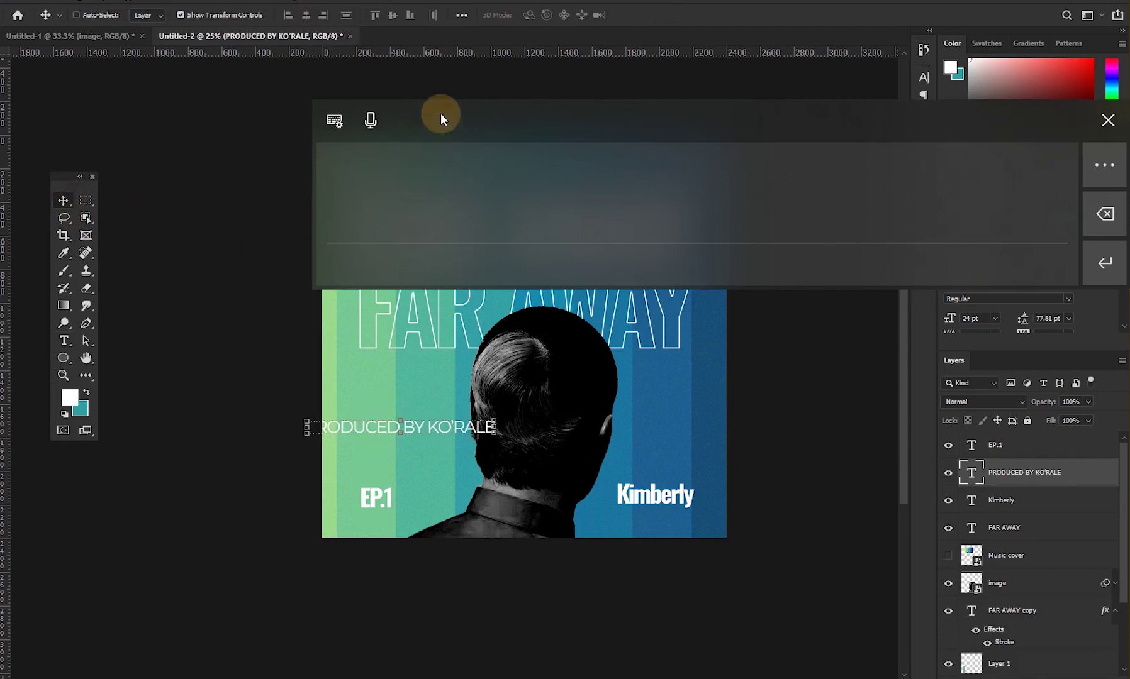
- Shrink the producer credit with Free Transform and place it at the top right
left_click(1107, 120)
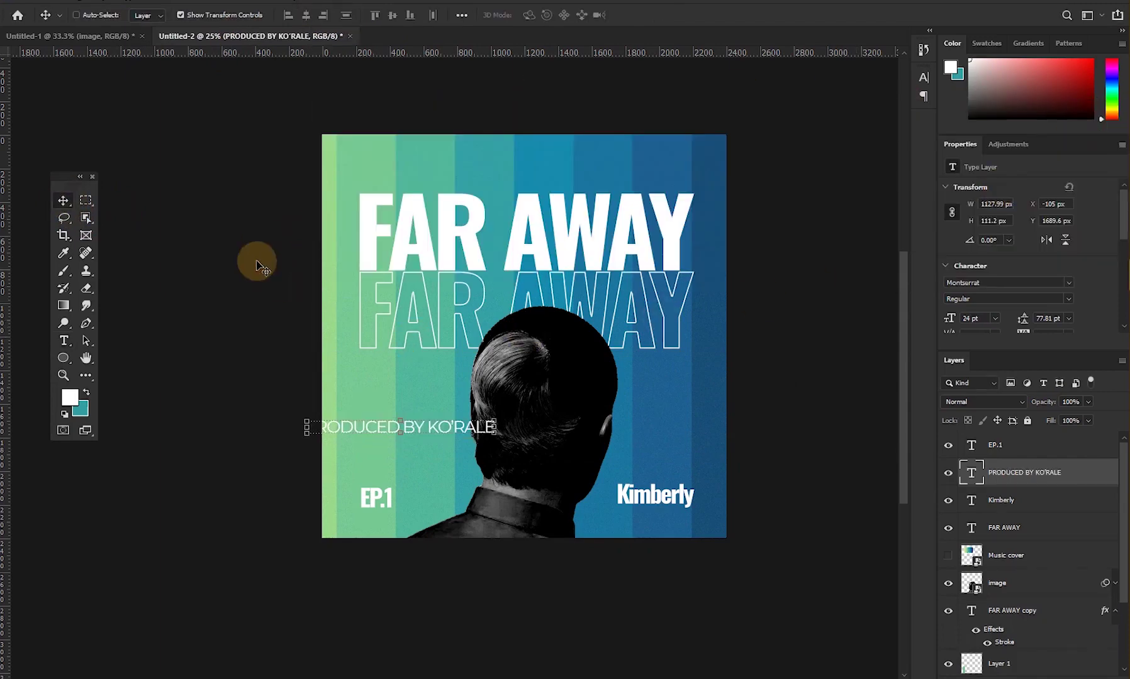
key("ctrl+t")
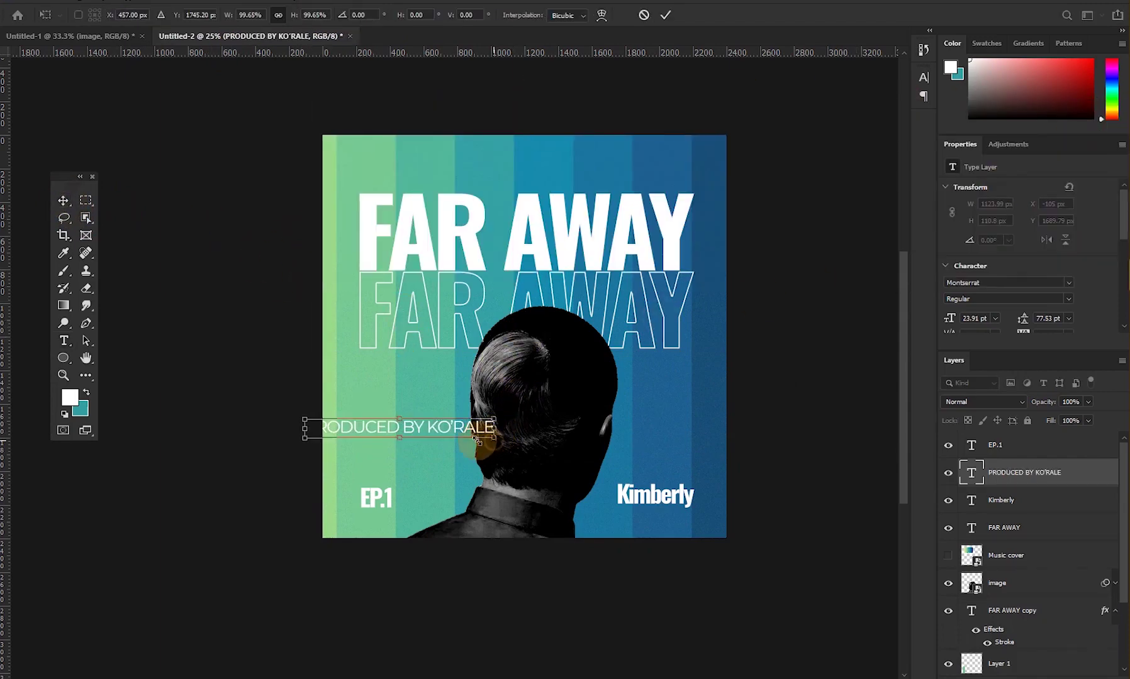
left_click_drag(495, 432, 727, 235)
key("Return")
key("z")
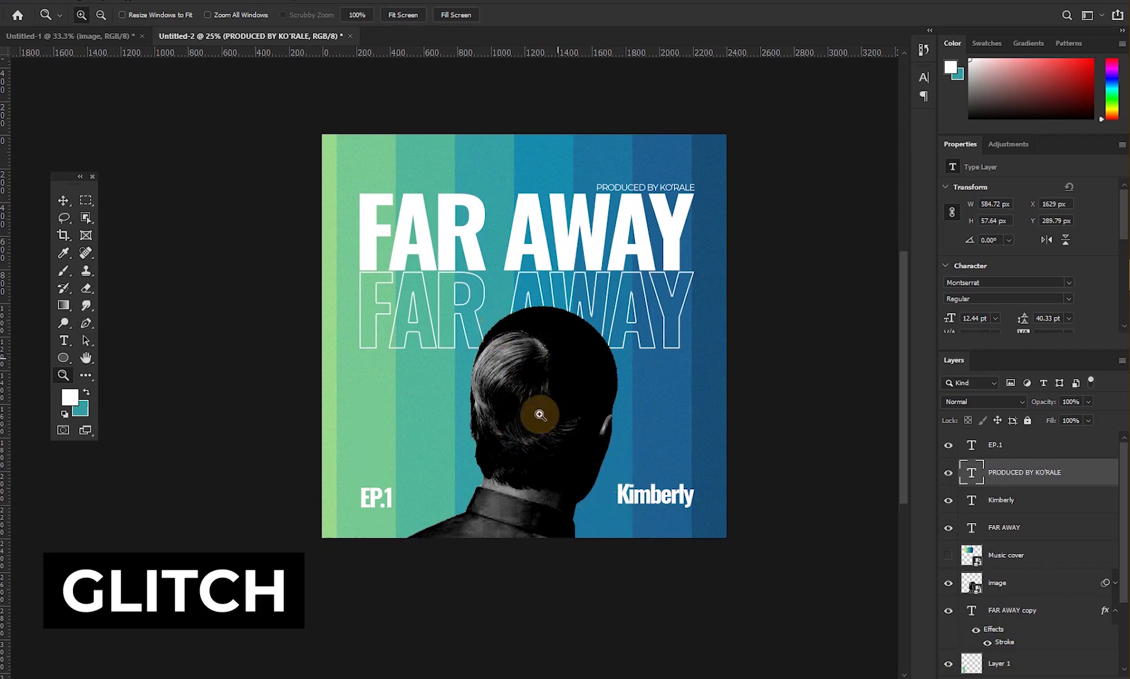
- Convert the man's image layer to a smart object
left_click(1005, 583)
right_click(1006, 583)
left_click(939, 175)
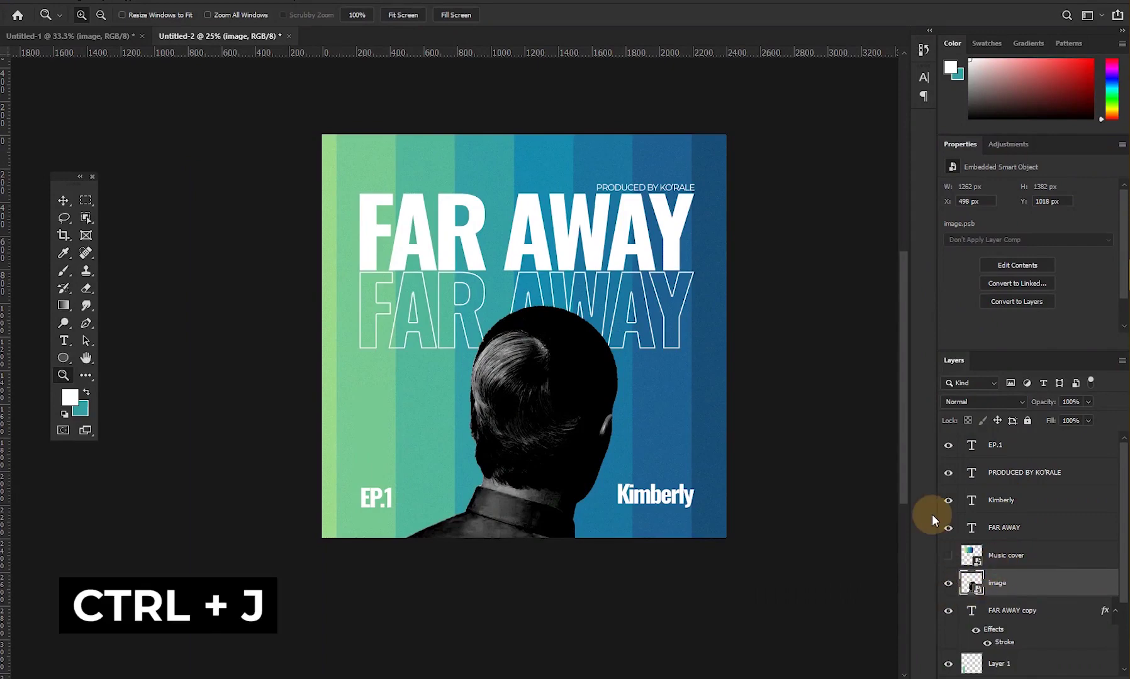
- Duplicate the image layer, nudge the copy right, and exclude its red channel in Blending Options
key("ctrl+j")
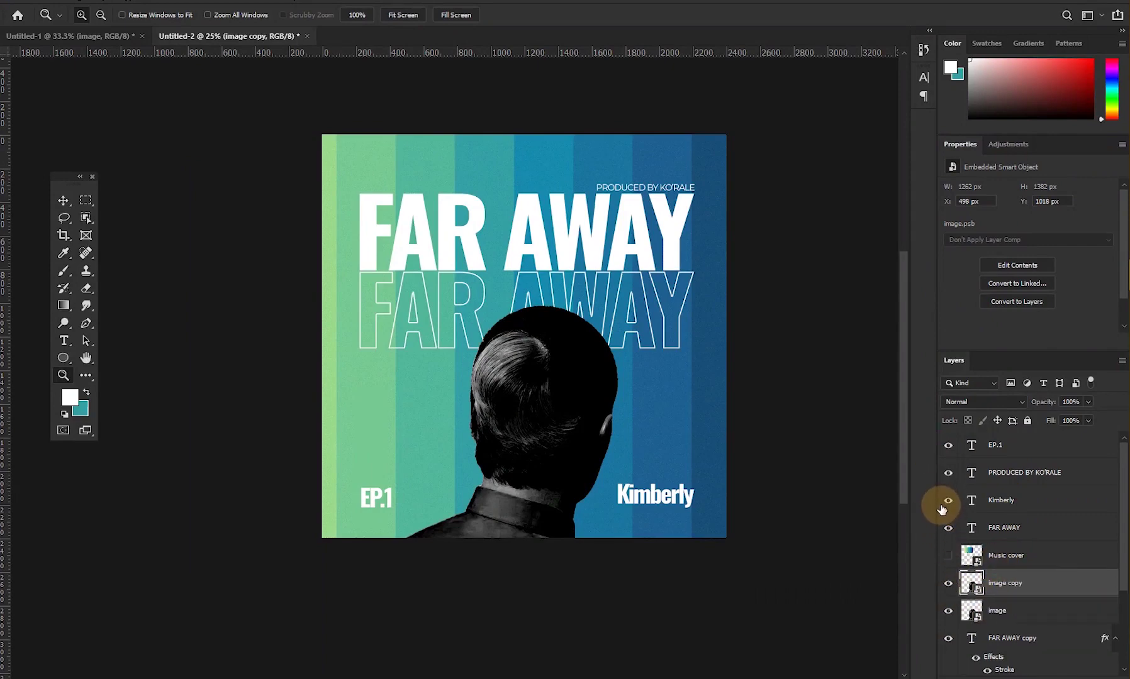
key("v")
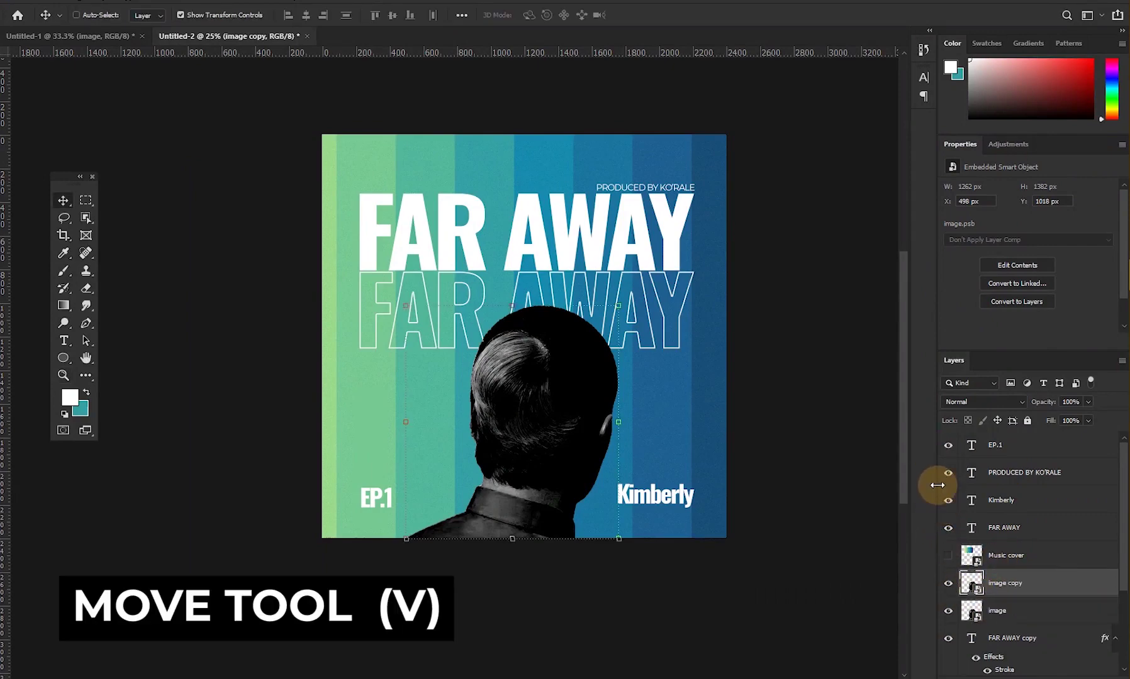
key("Right")
key("Right")
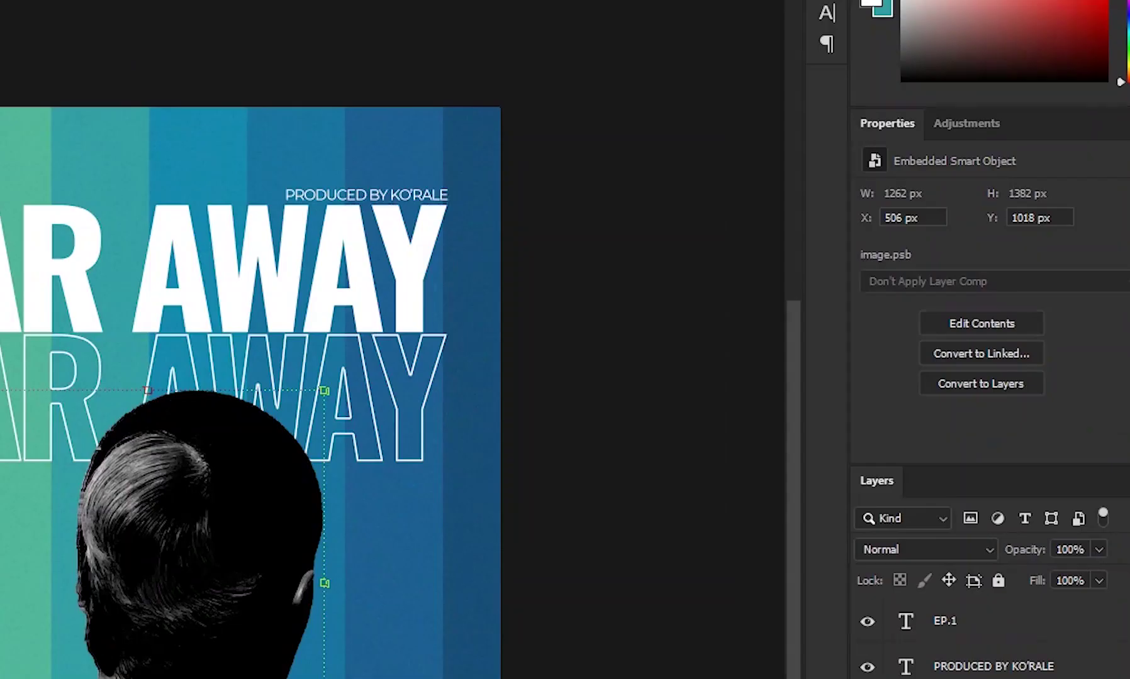
double_click(1038, 584)
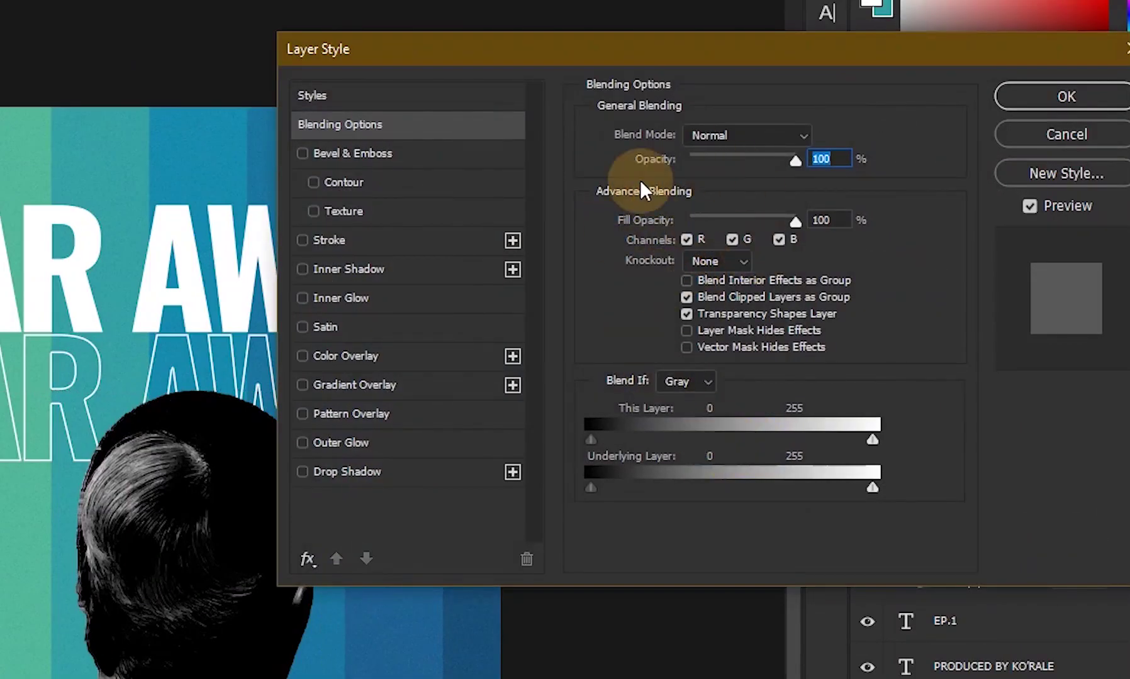
left_click(686, 239)
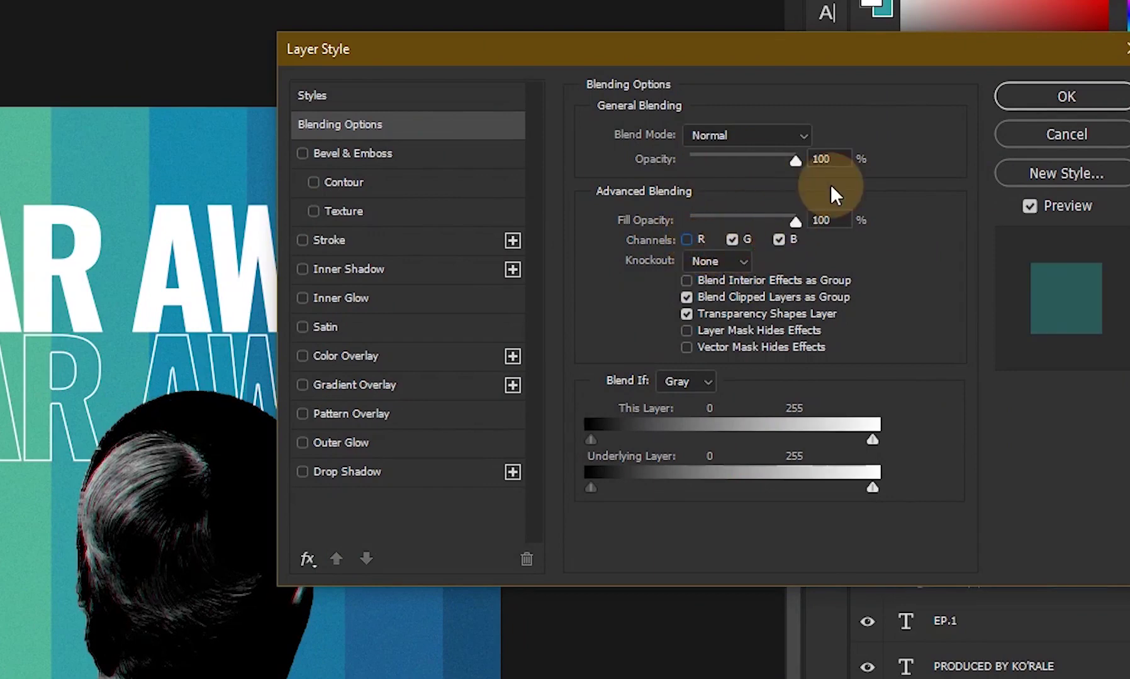
left_click(1039, 88)
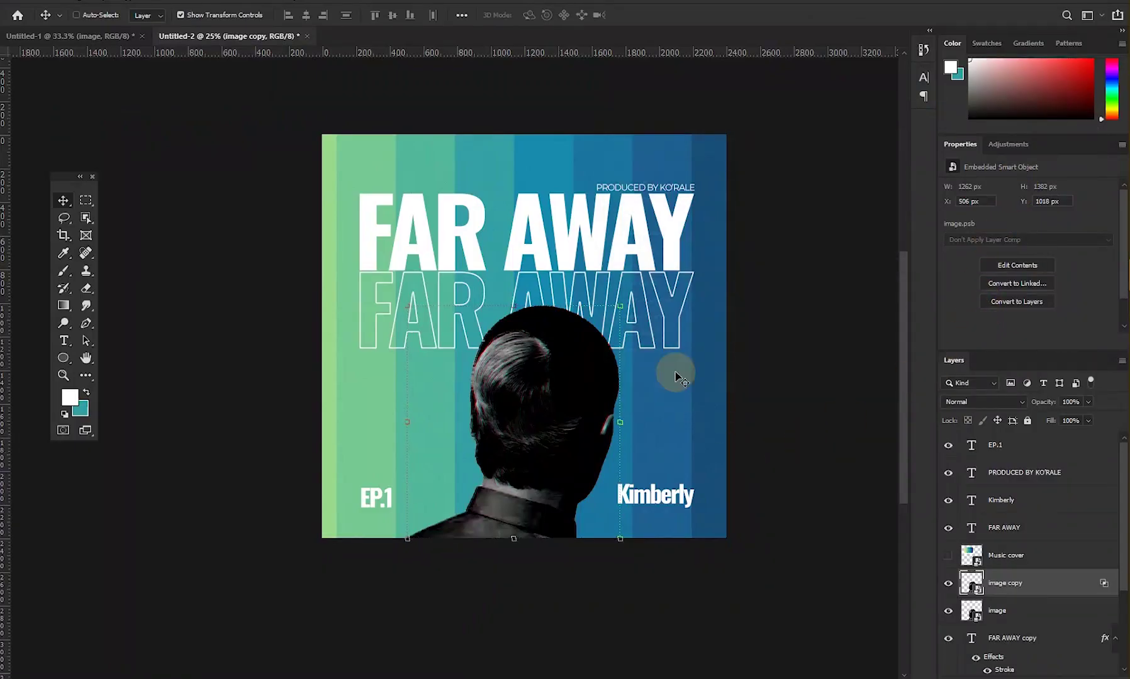
left_click_drag(472, 305, 679, 541)
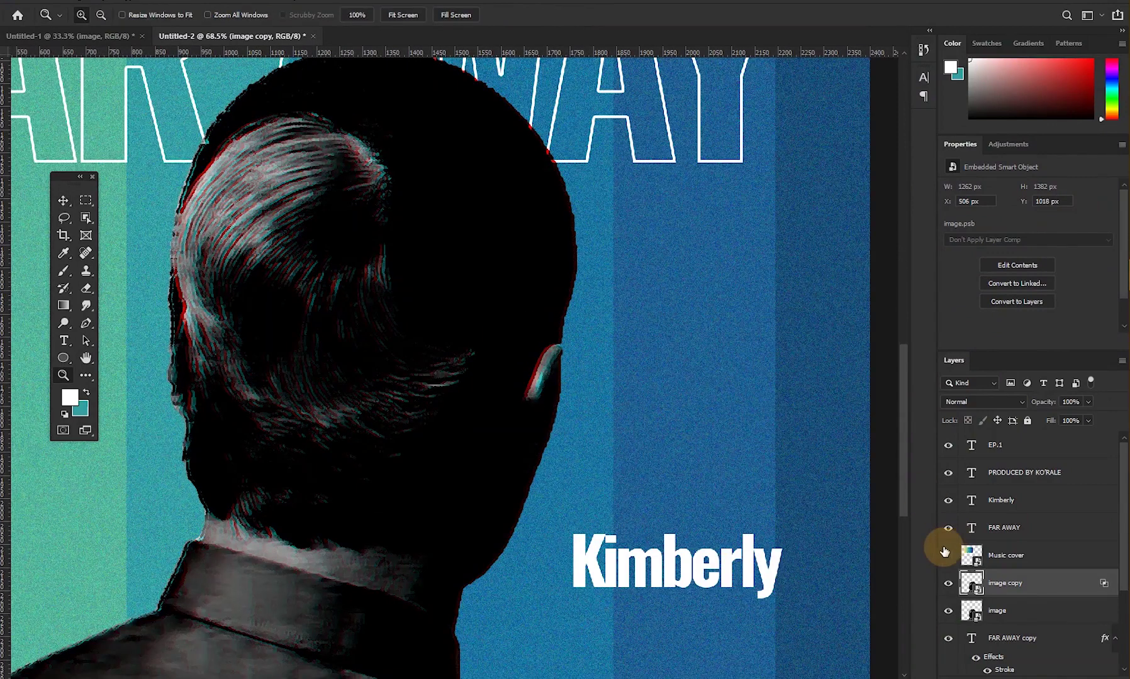
- Duplicate the image copy as image copy 2 and nudge it two steps left
left_click(948, 585)
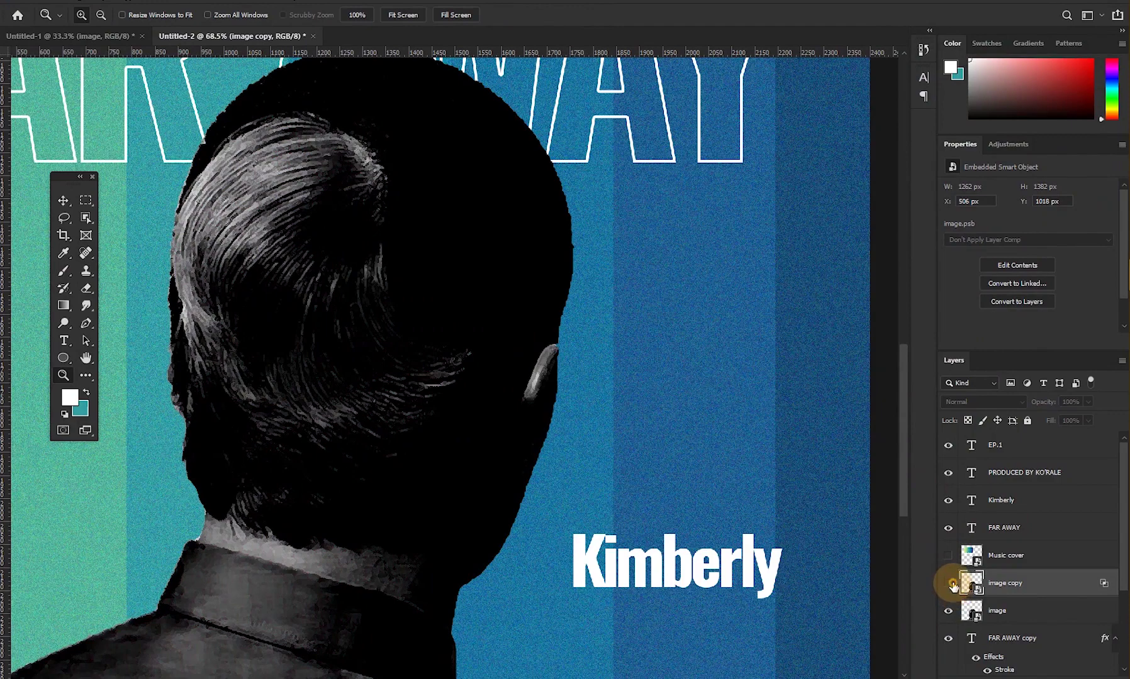
left_click(948, 584)
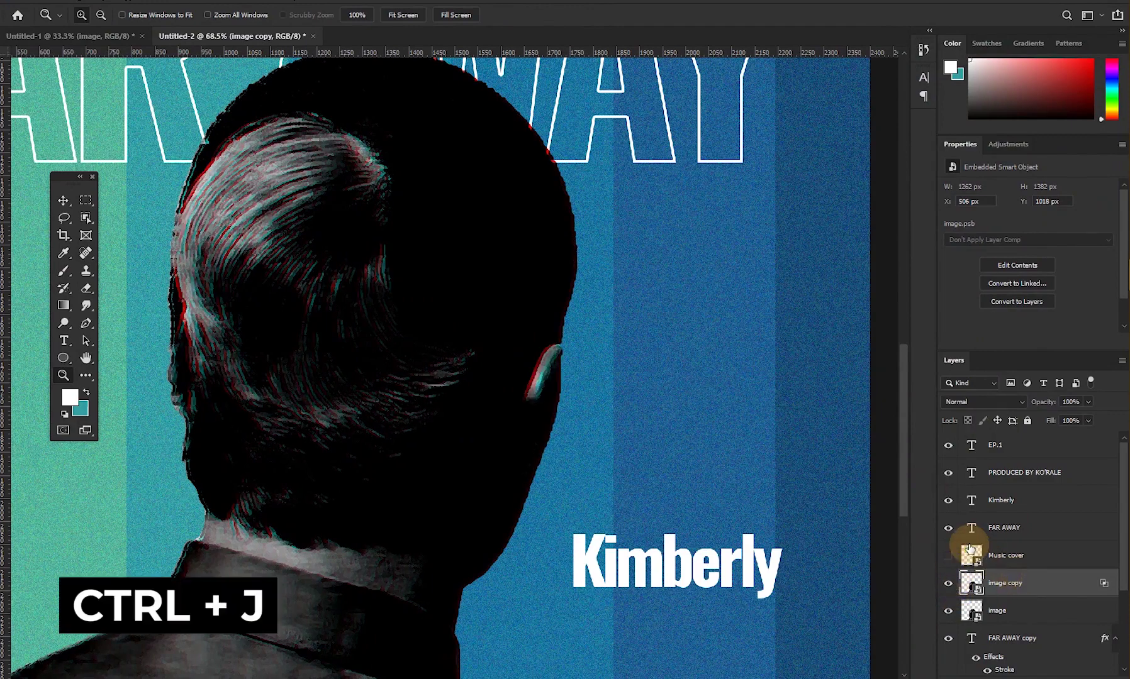
key("ctrl+j")
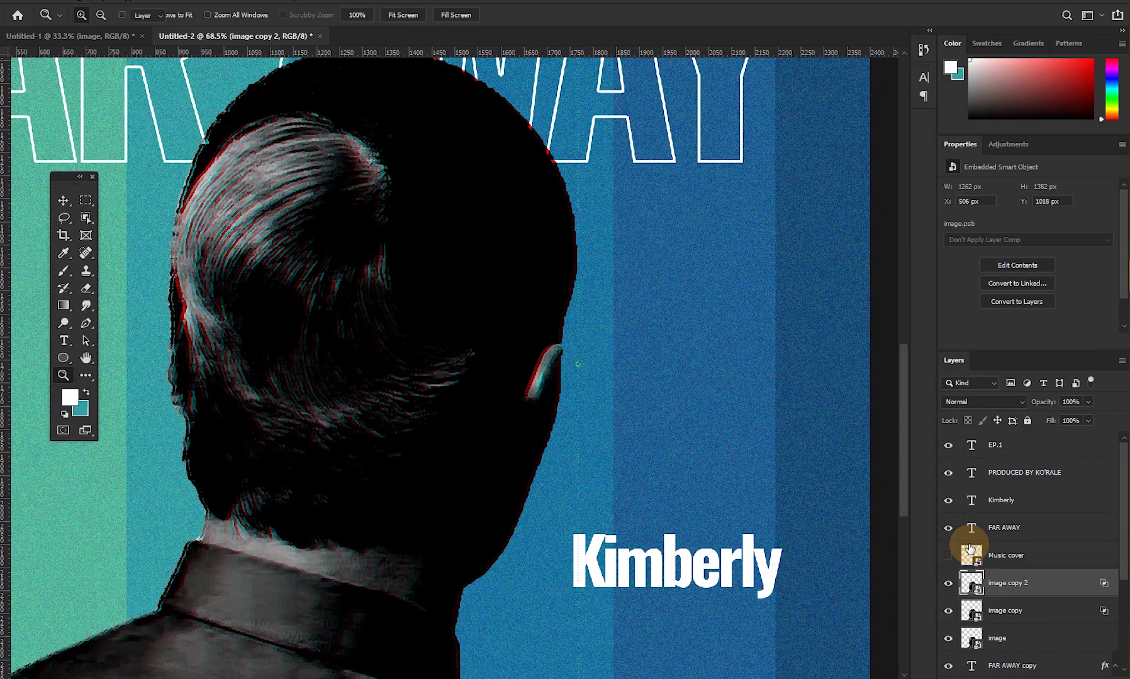
key("v")
key("Left")
key("Left")
key("Left")
key("Left")
key("Left")
key("Left")
key("Left")
key("Left")
key("Left")
key("Left")
key("Left")
key("Left")
key("Left")
key("Left")
key("Left")
key("Left")
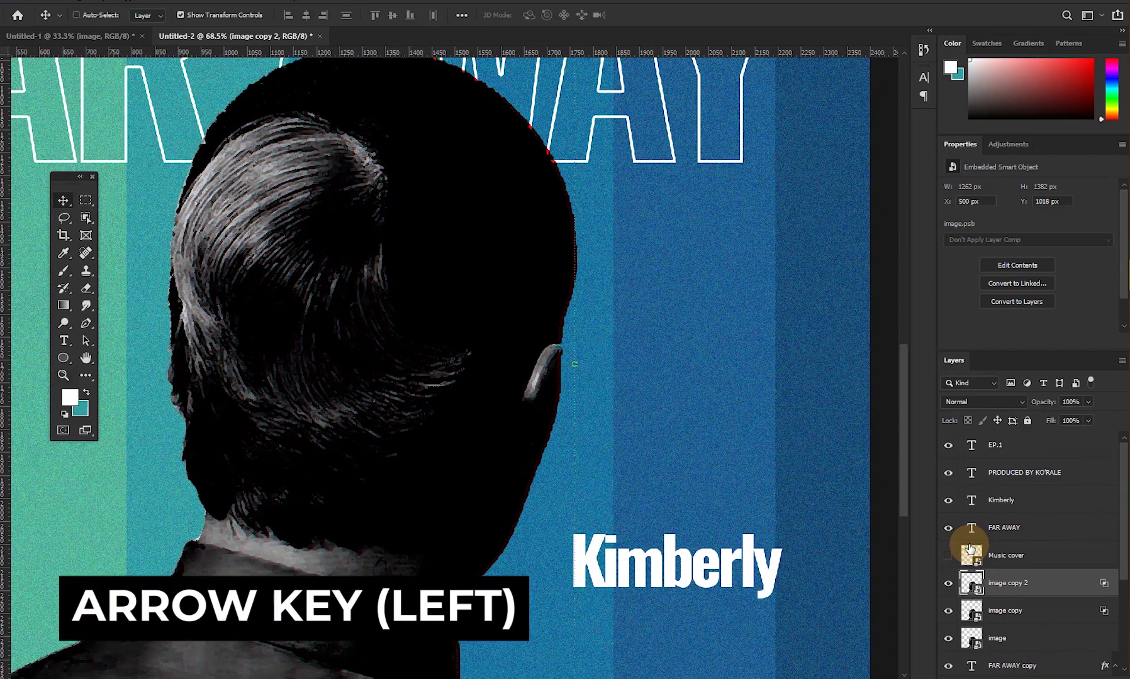
key("Left")
key("Left")
key("Left")
key("Left")
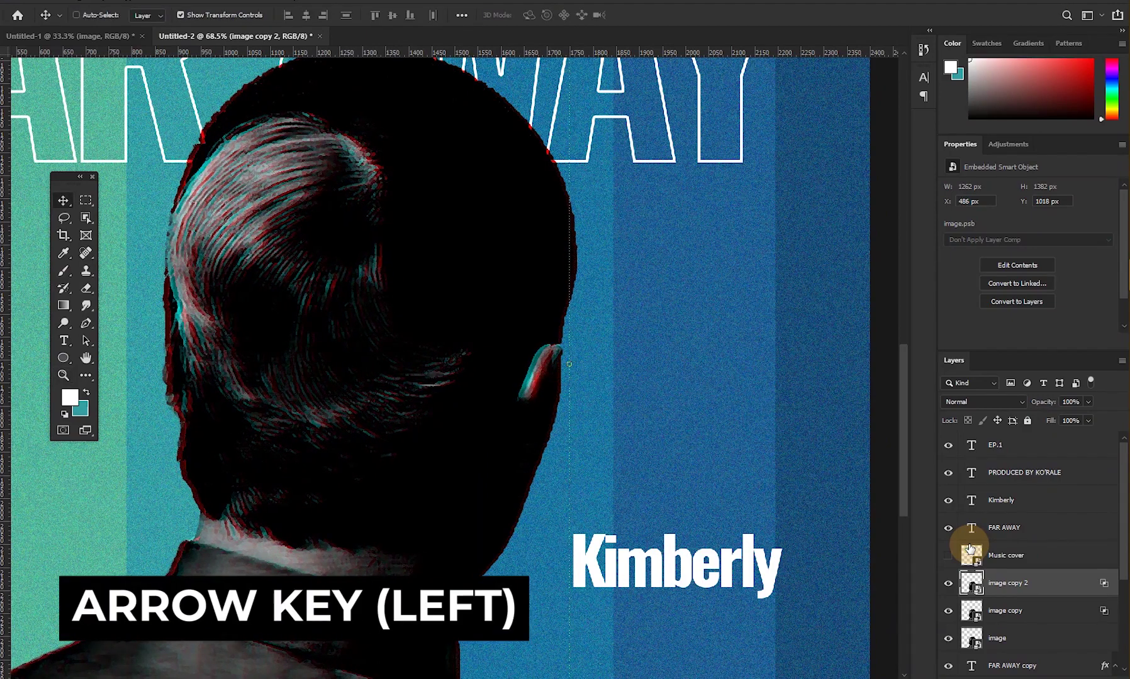
- Leave only the blue channel enabled for image copy 2, then fit the cover on screen
double_click(1038, 594)
left_click(895, 215)
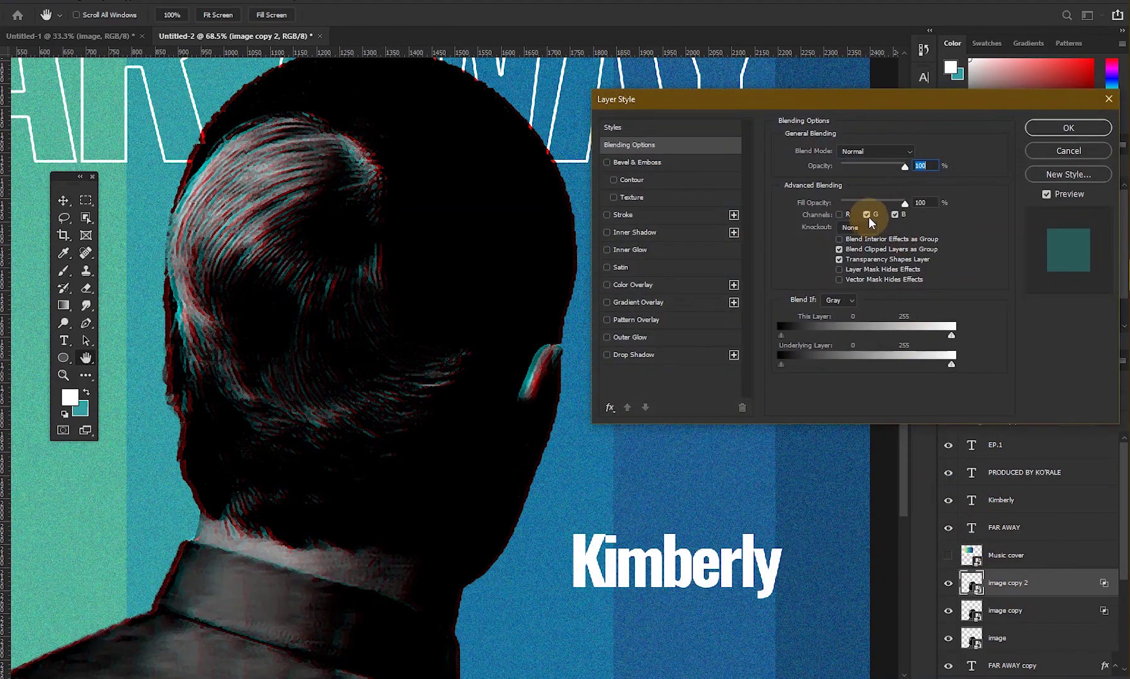
left_click(867, 214)
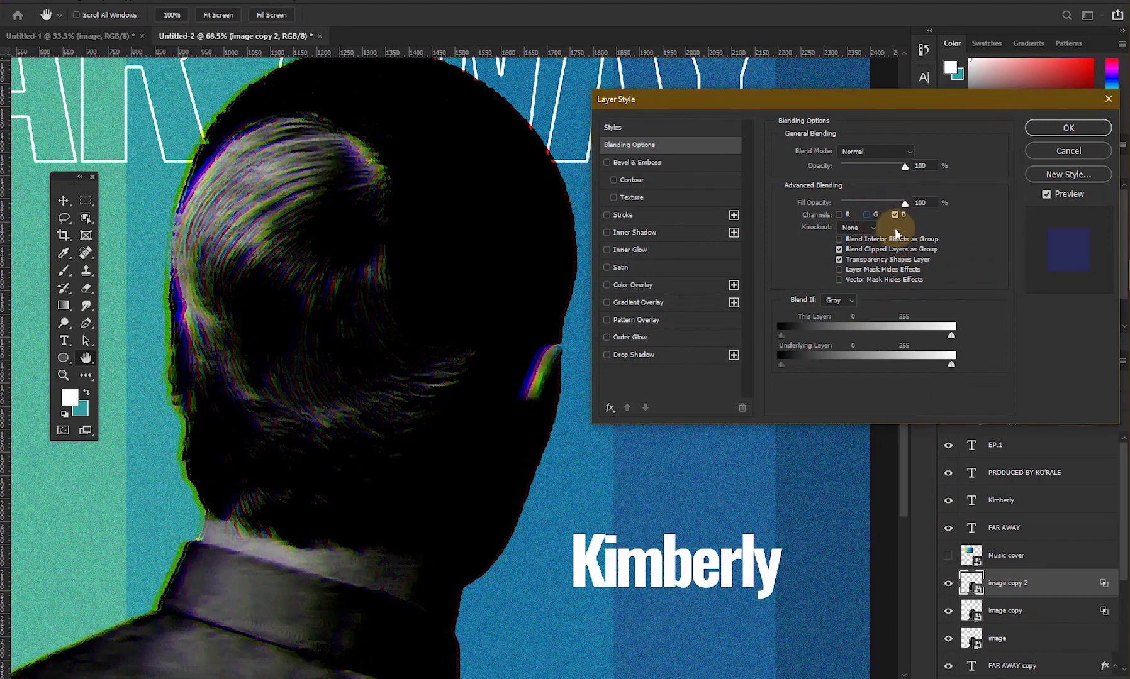
left_click(1050, 127)
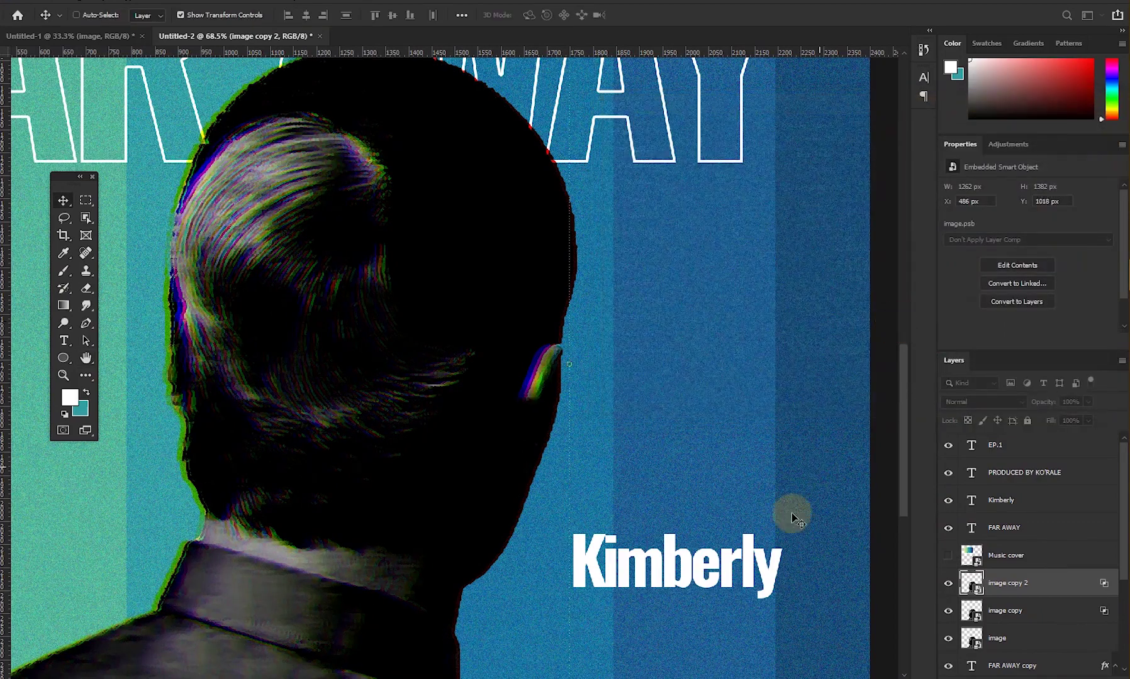
key("z")
right_click(503, 312)
left_click(522, 320)
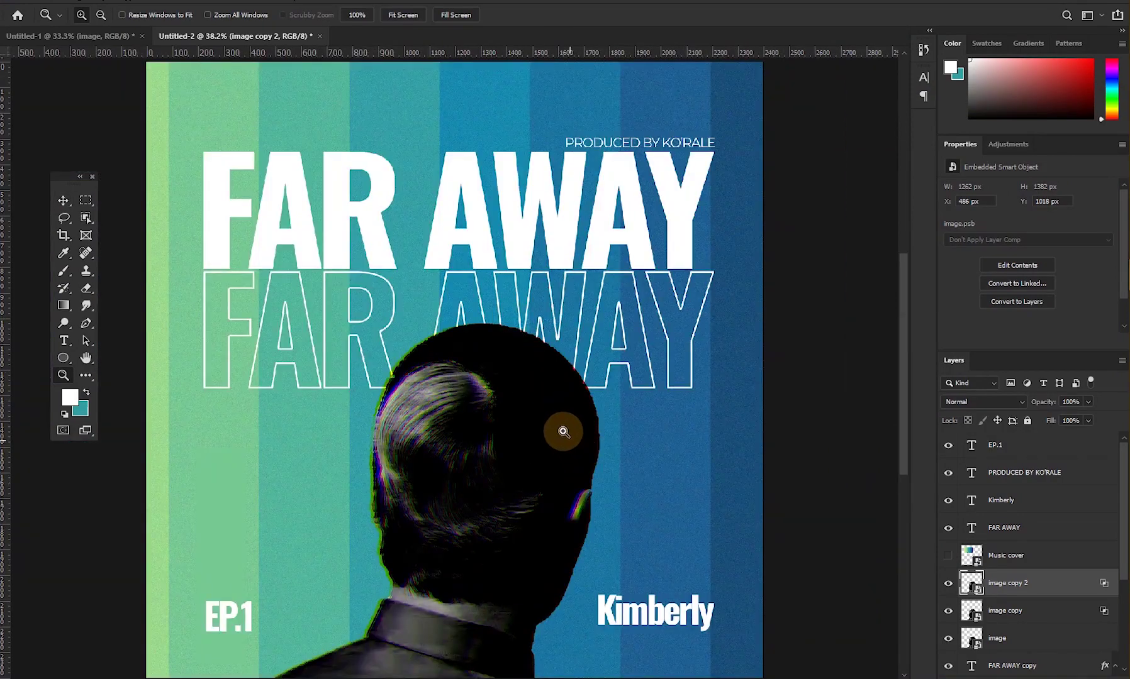
left_click(563, 432, "alt")
left_click_drag(506, 394, 541, 354)
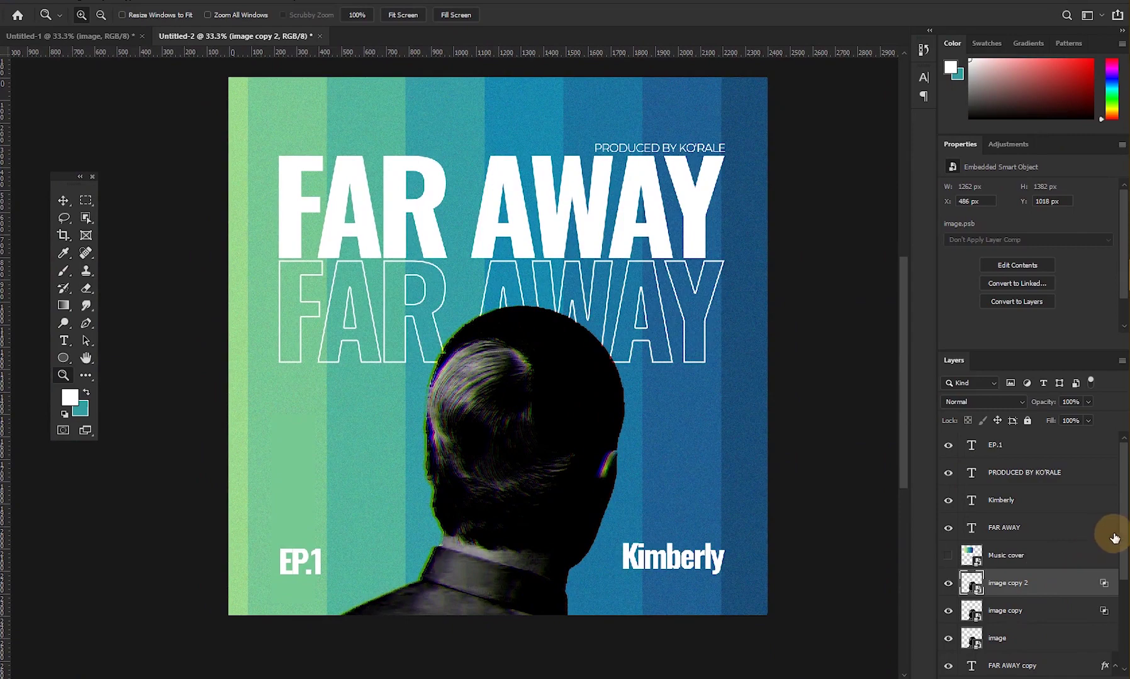
scroll(1110, 572, "down", 3)
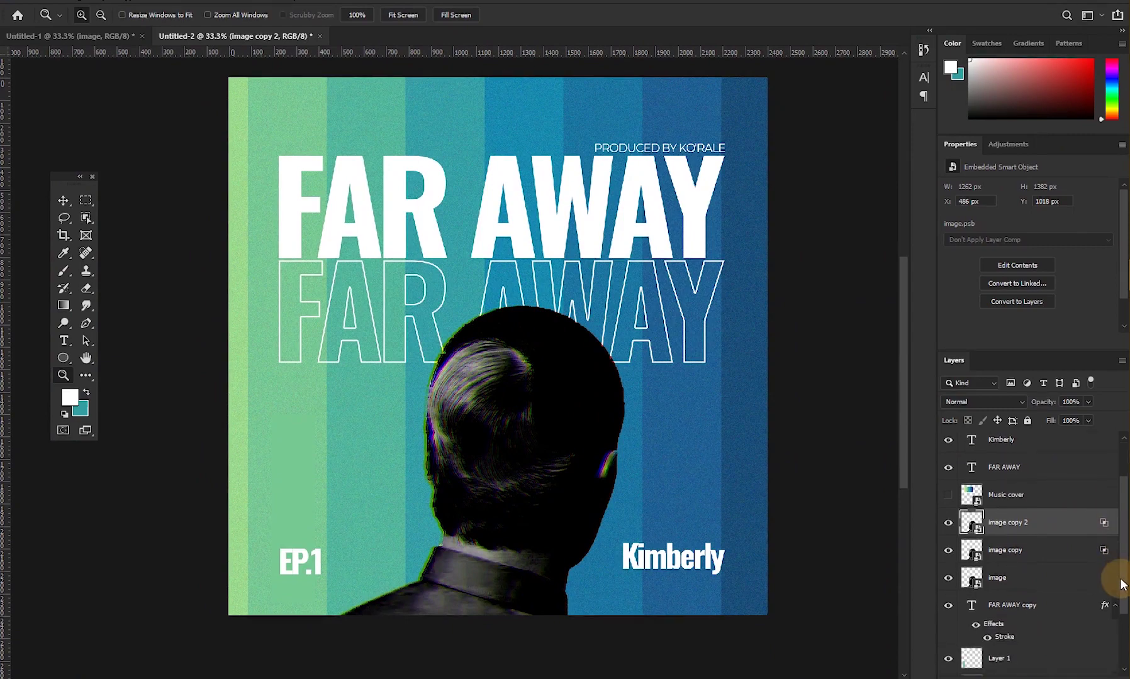
left_click(1045, 599)
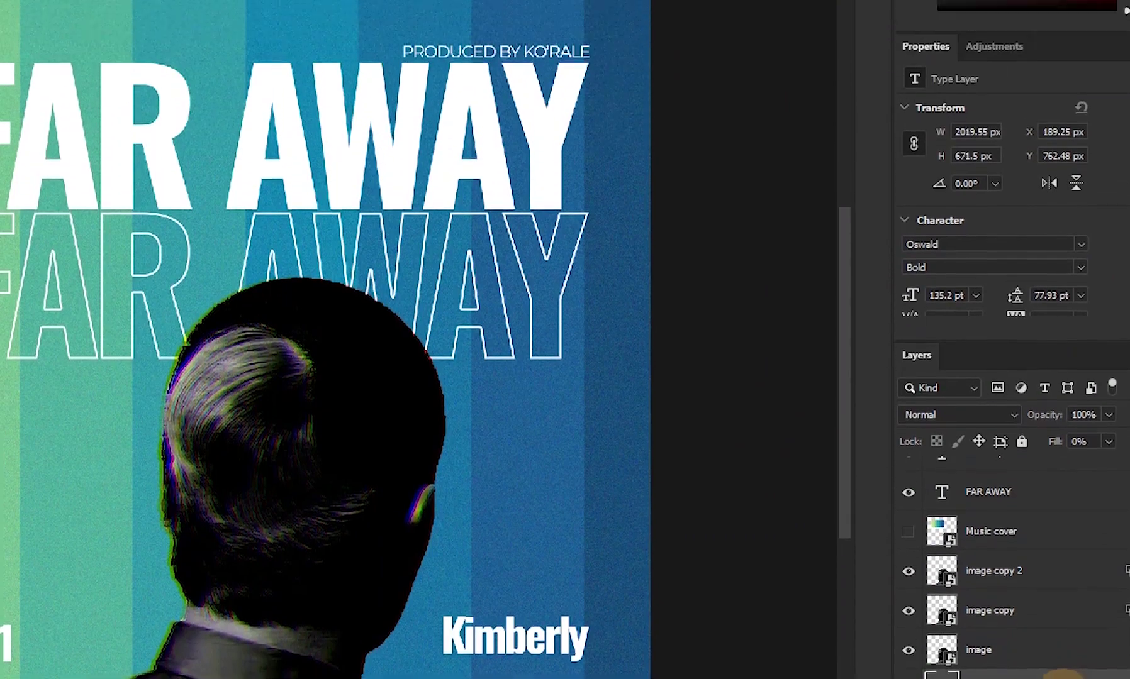
right_click(1059, 533)
- Convert the FAR AWAY copy to a smart object and apply Motion Blur at 0° angle, 23 pixels distance
left_click(1000, 202)
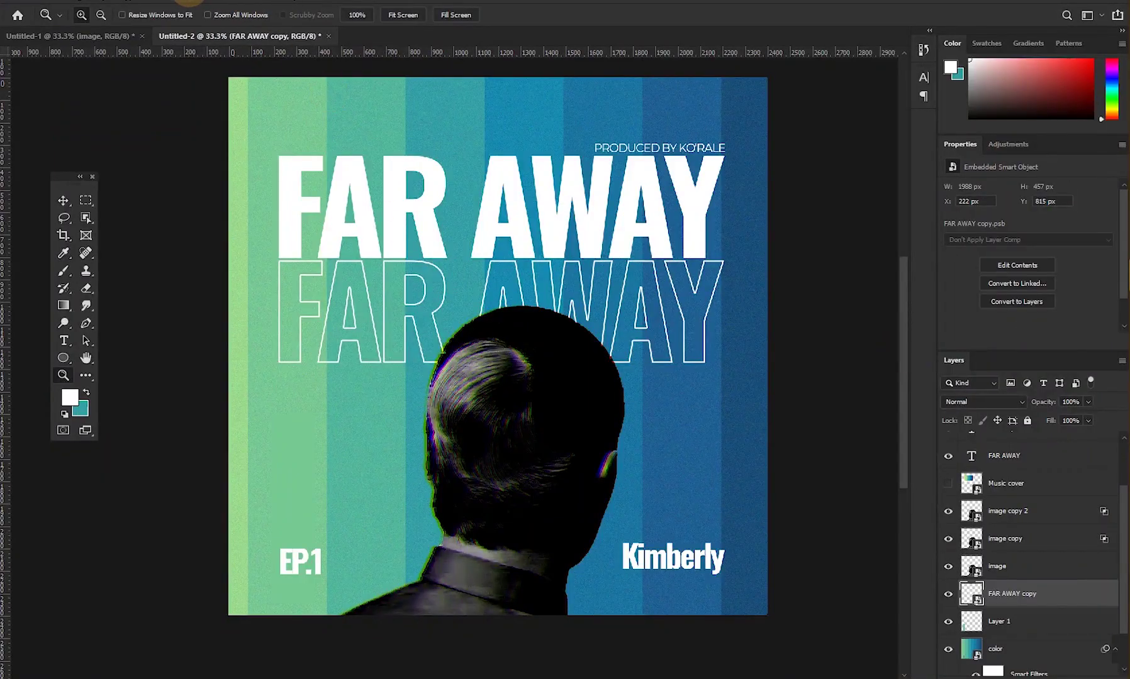
left_click(189, 2)
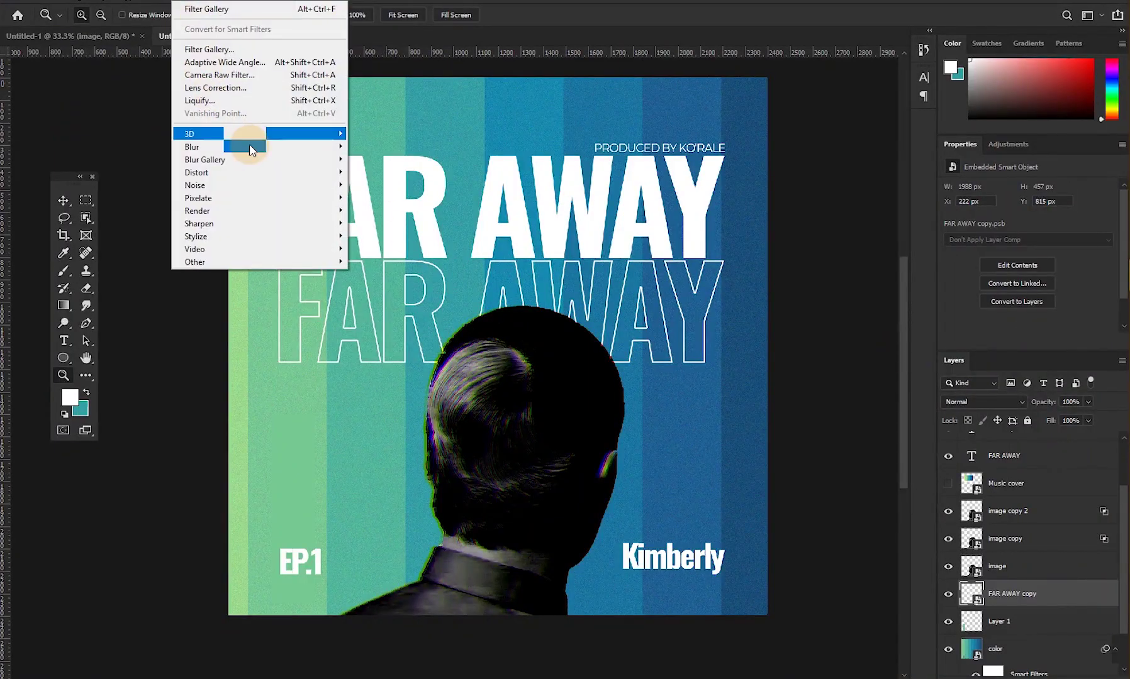
mouse_move(250, 146)
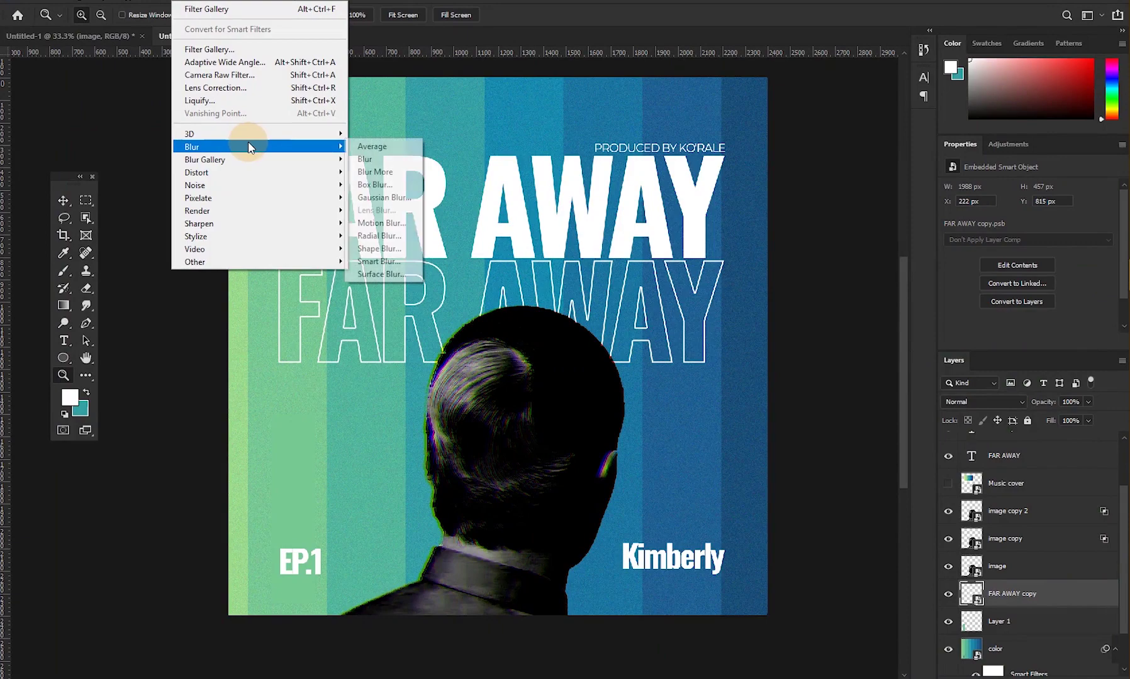
left_click(405, 224)
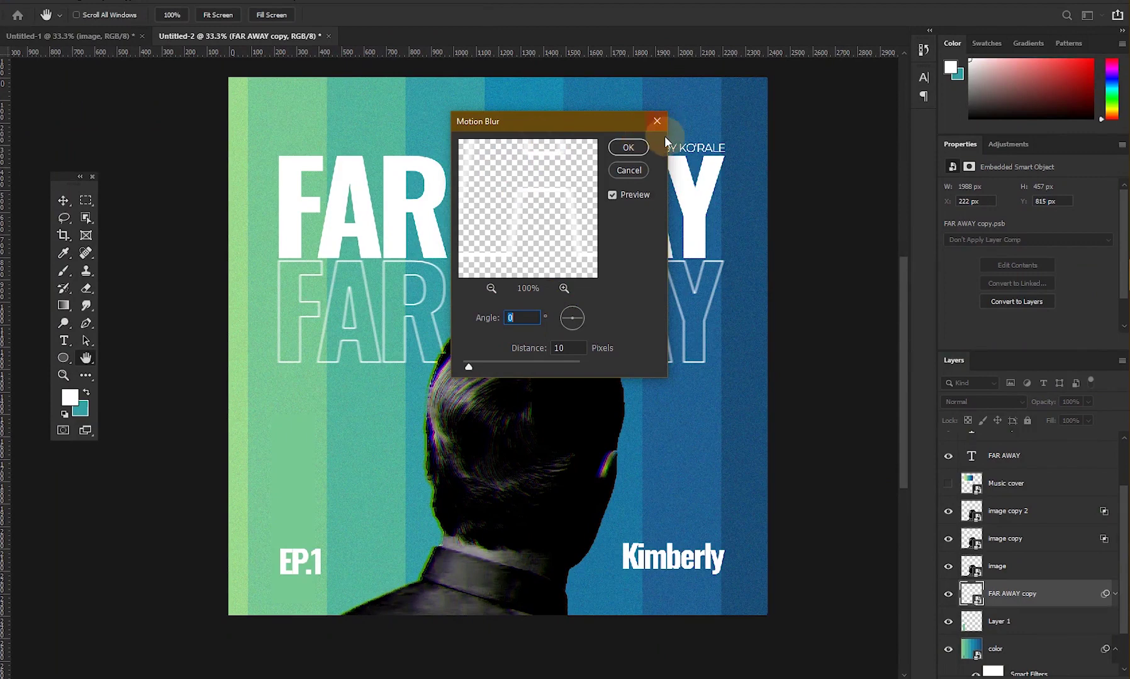
left_click_drag(589, 120, 846, 152)
left_click_drag(725, 394, 732, 396)
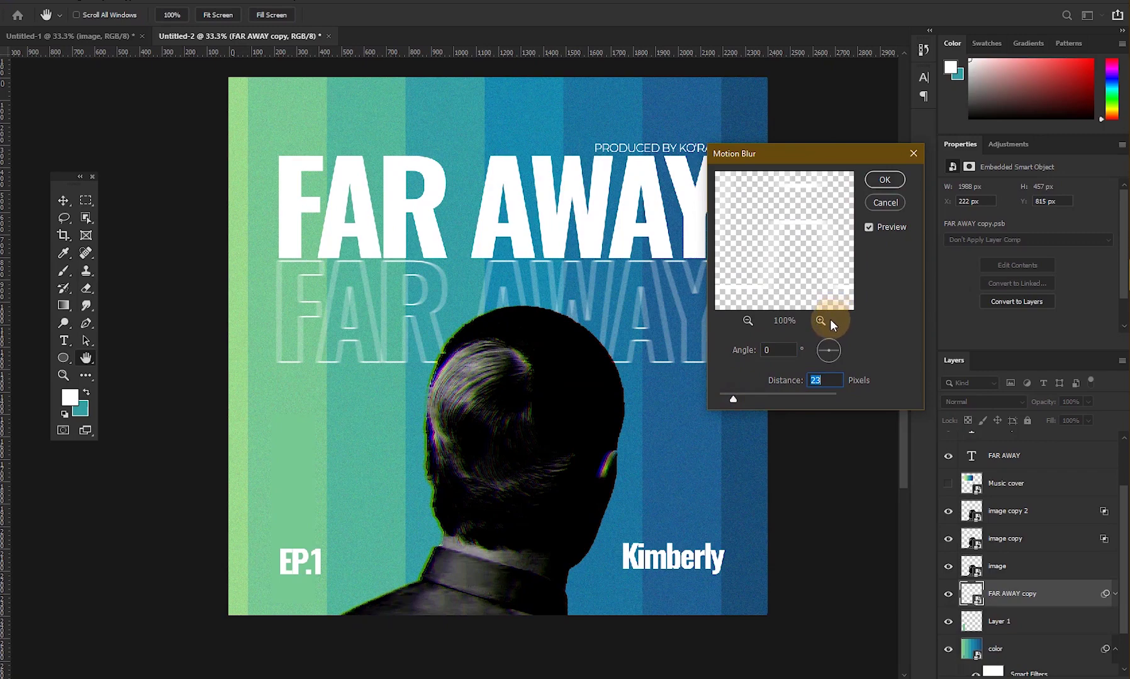
left_click(884, 180)
key("z")
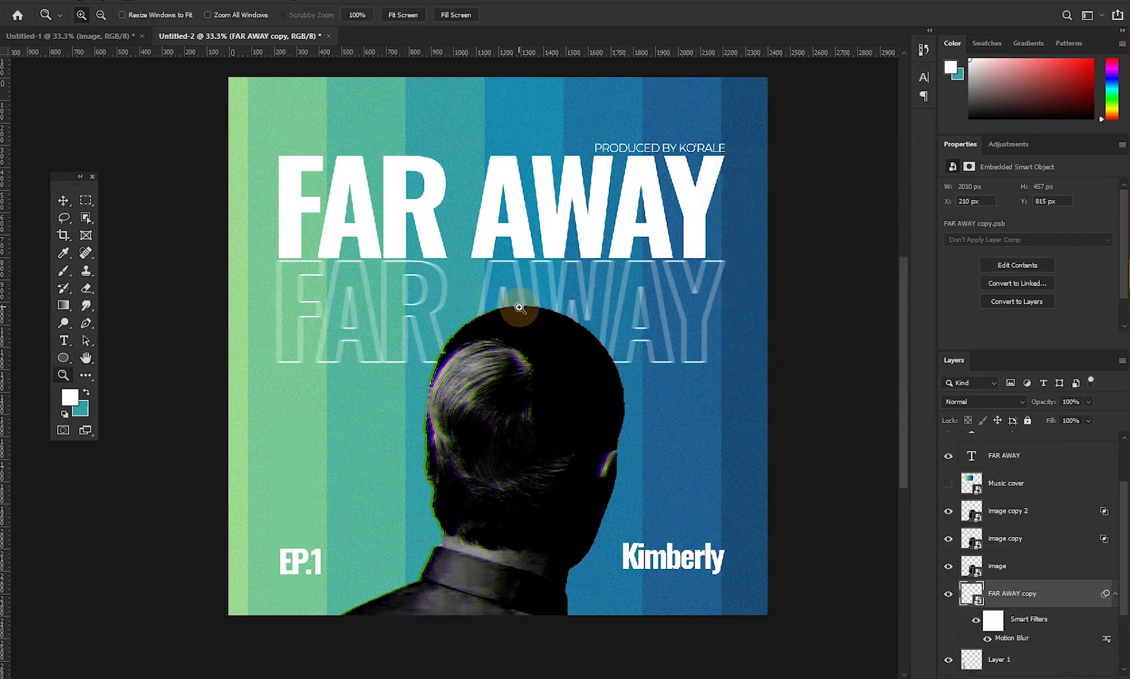